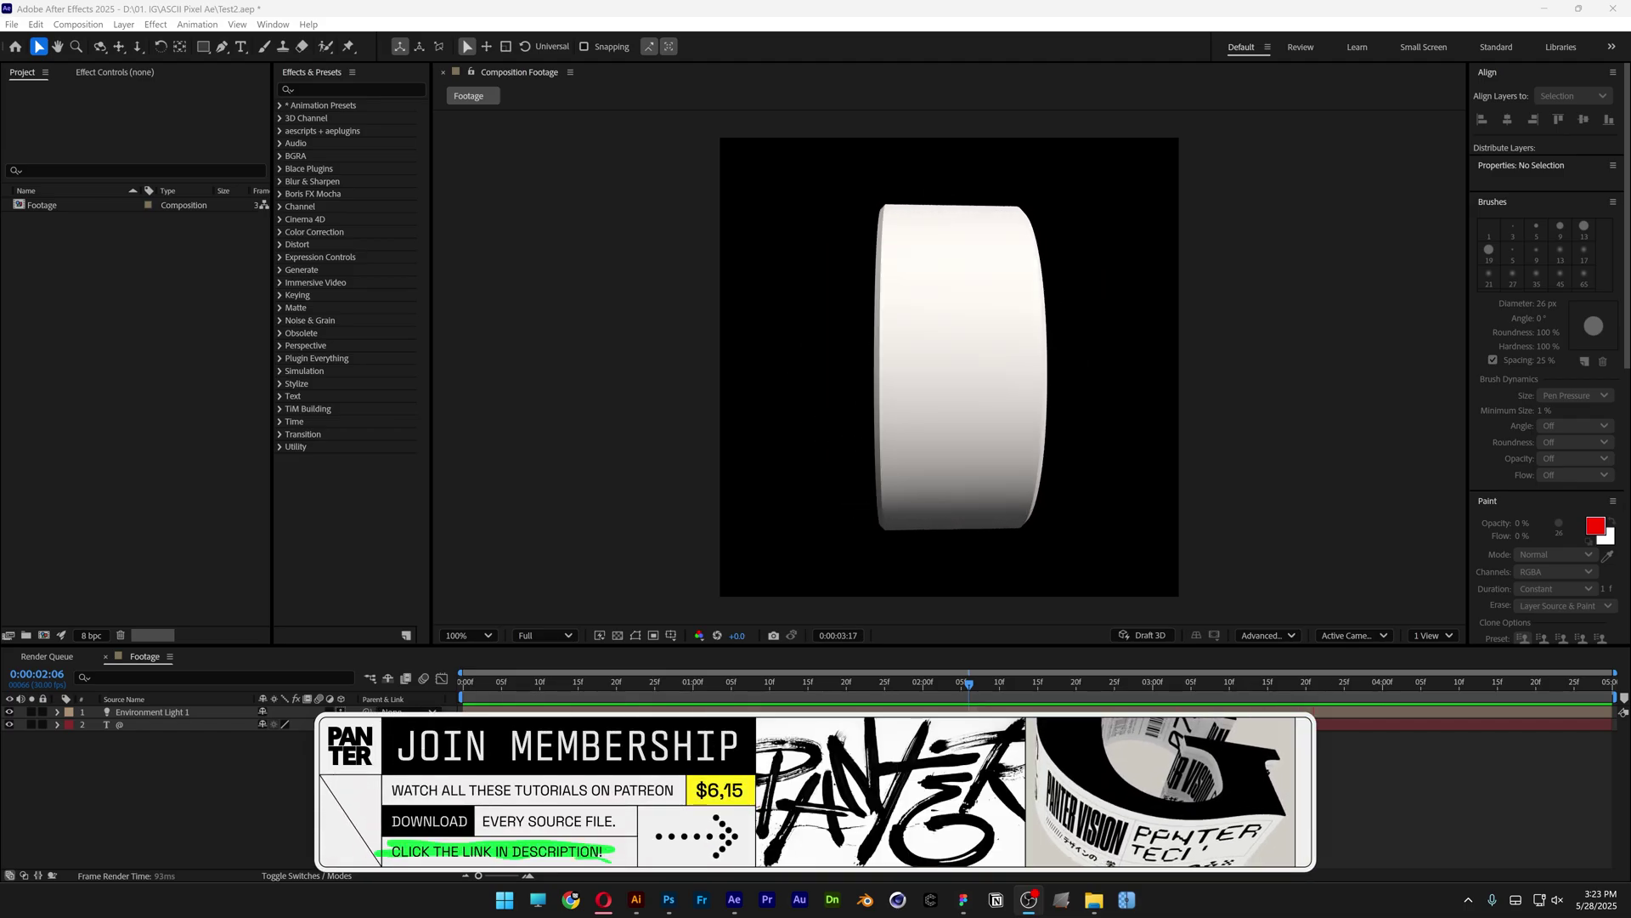
- Review the Footage composition's width, height, frame rate and duration without changing anything
click(78, 24)
click(119, 62)
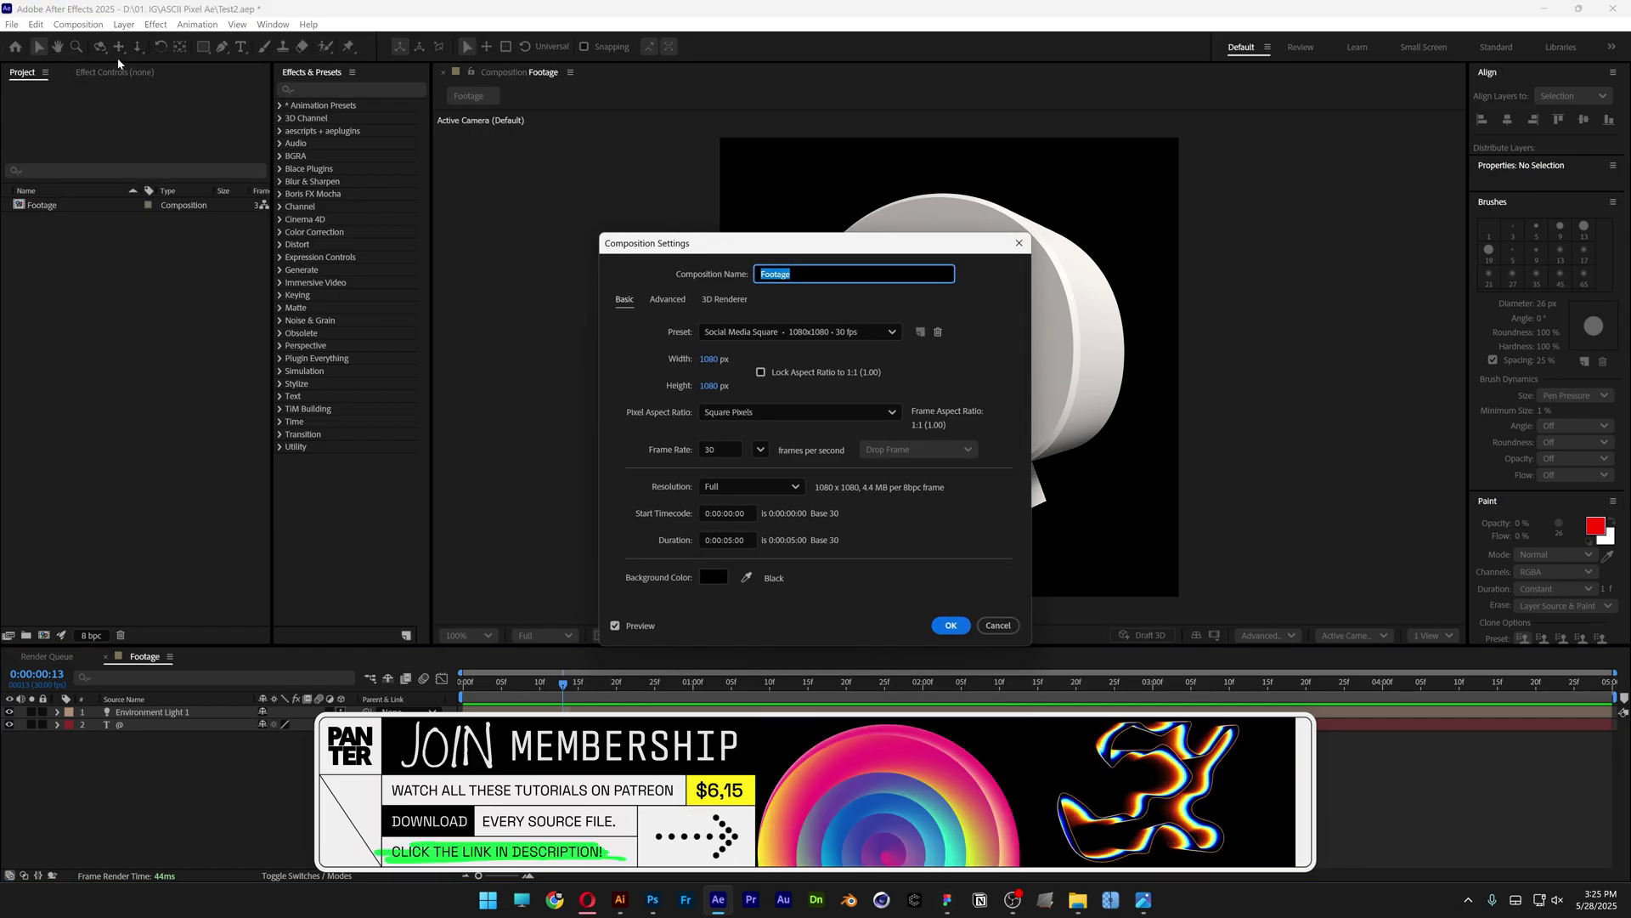
click(708, 359)
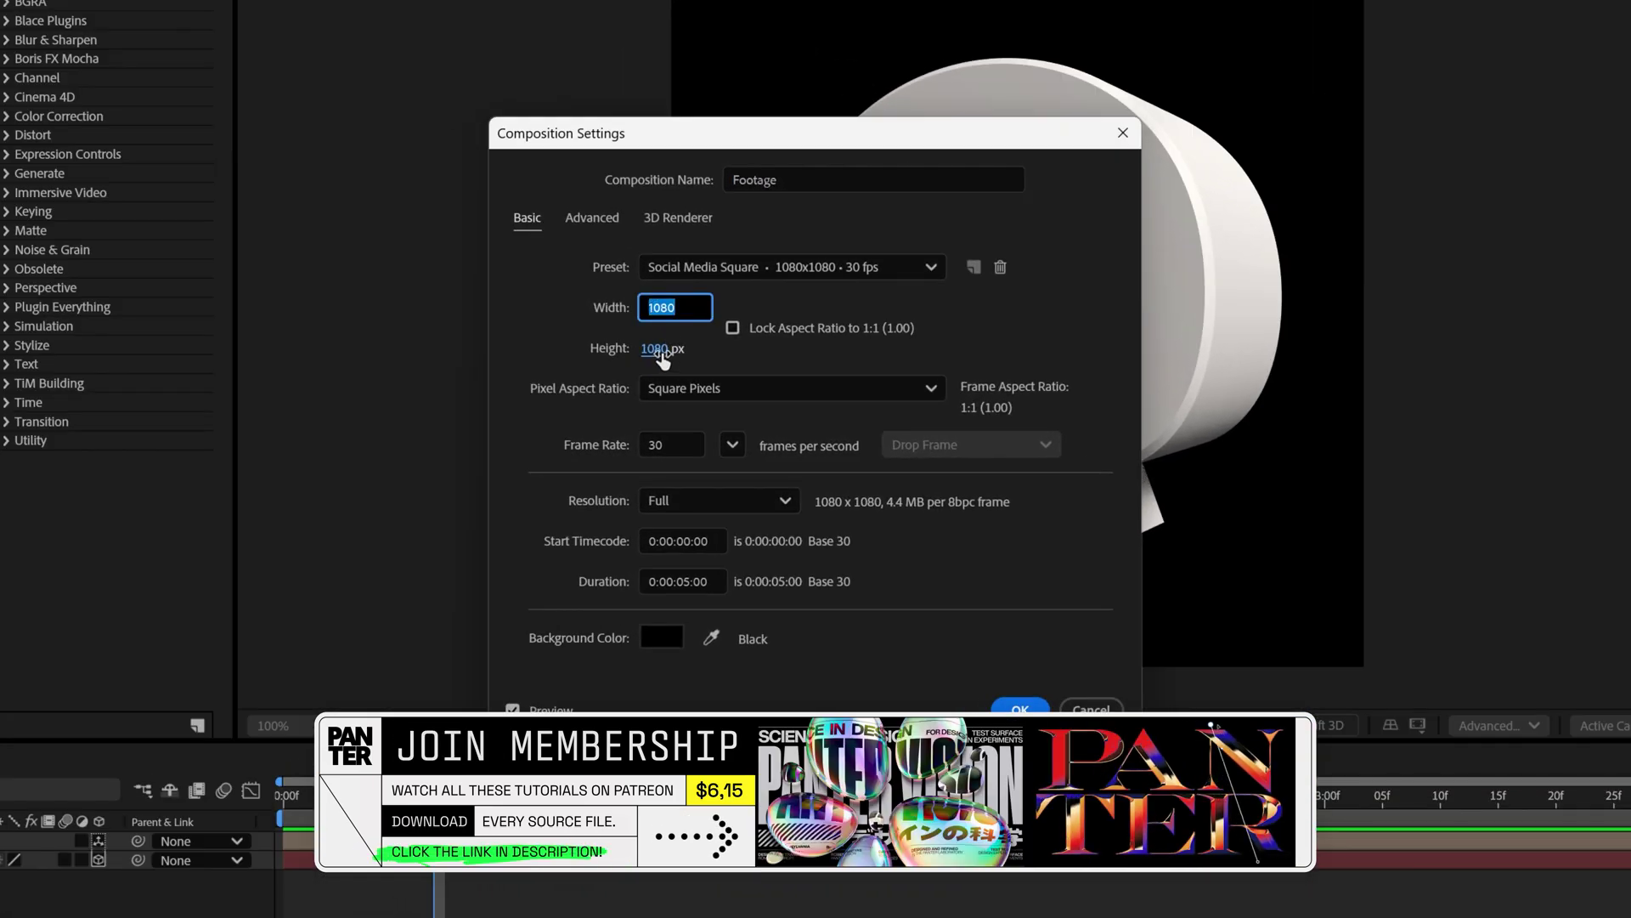
click(659, 349)
click(670, 441)
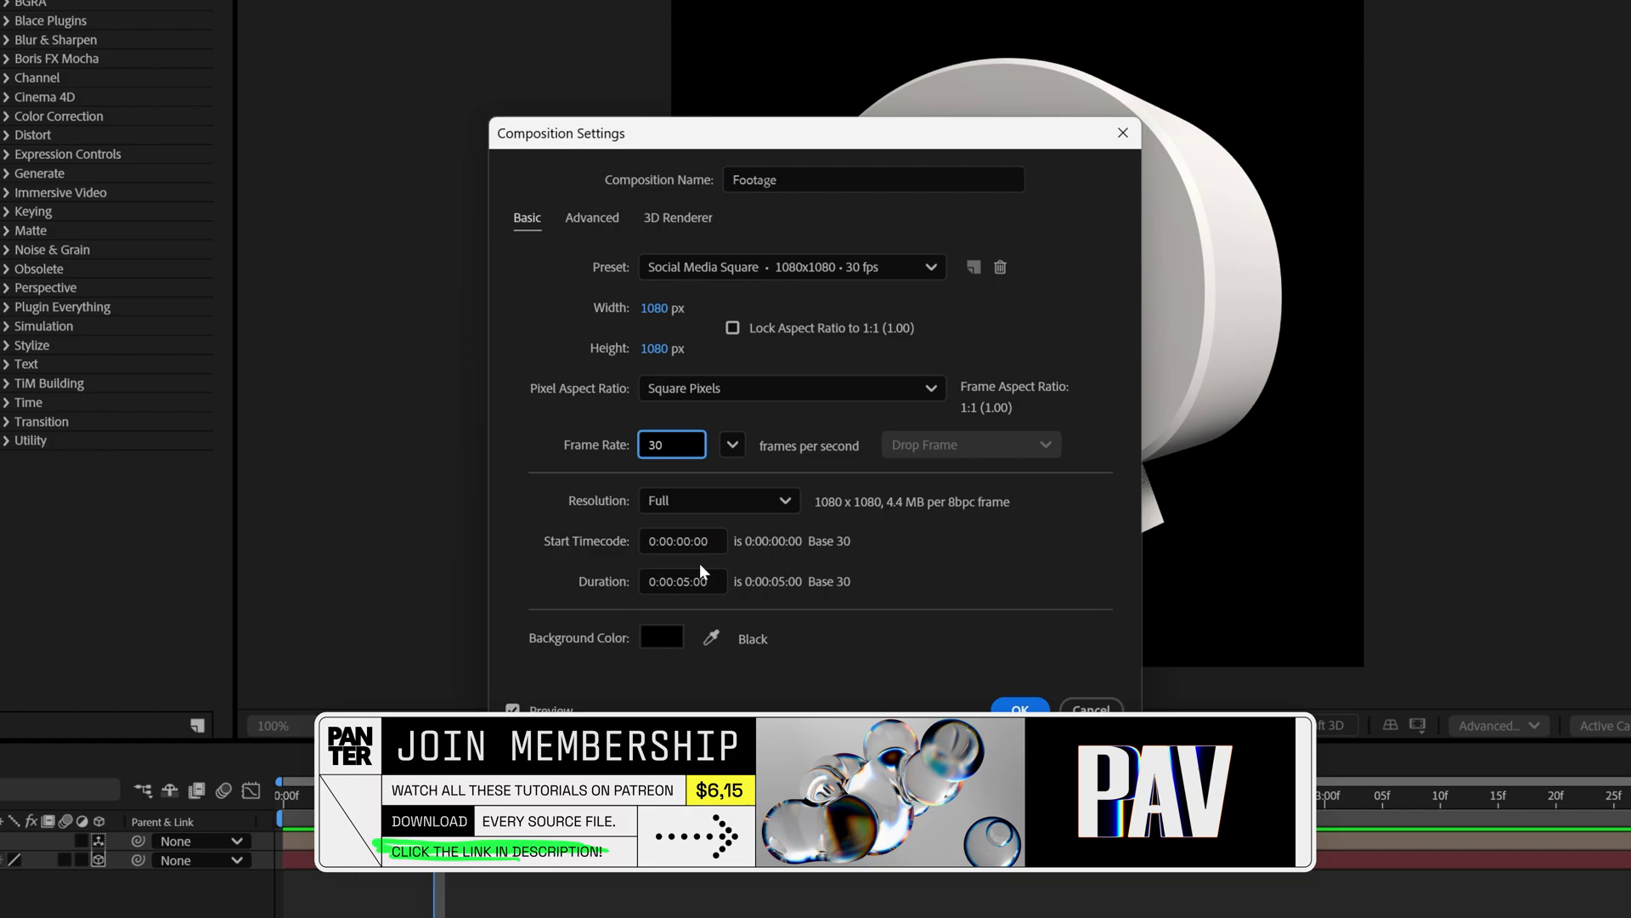
click(684, 581)
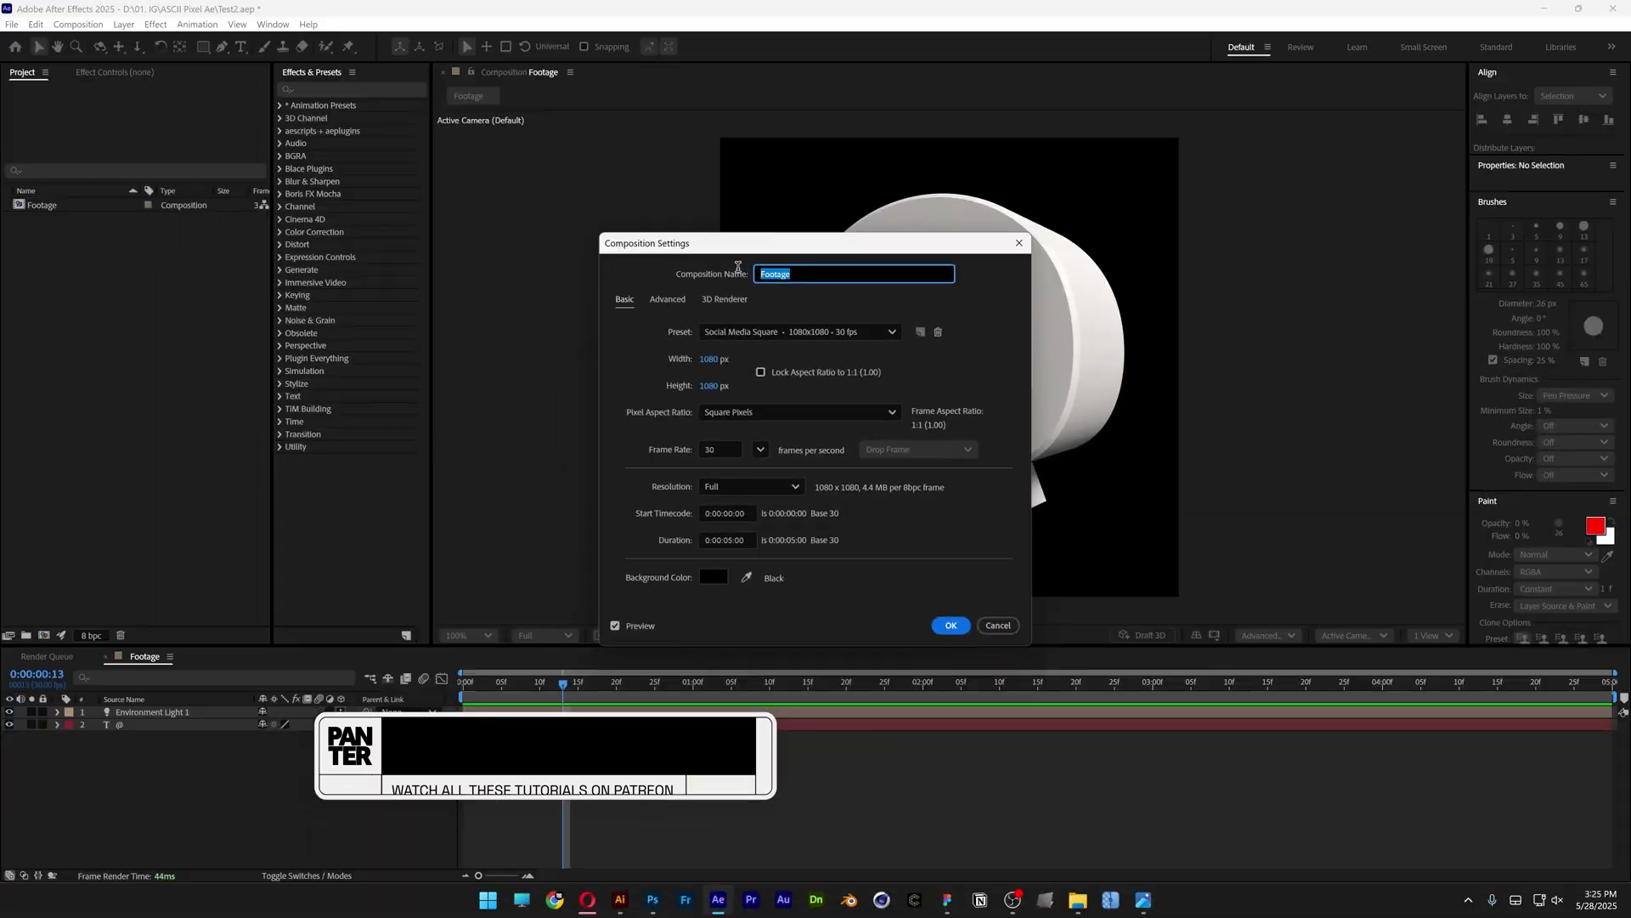
click(1109, 712)
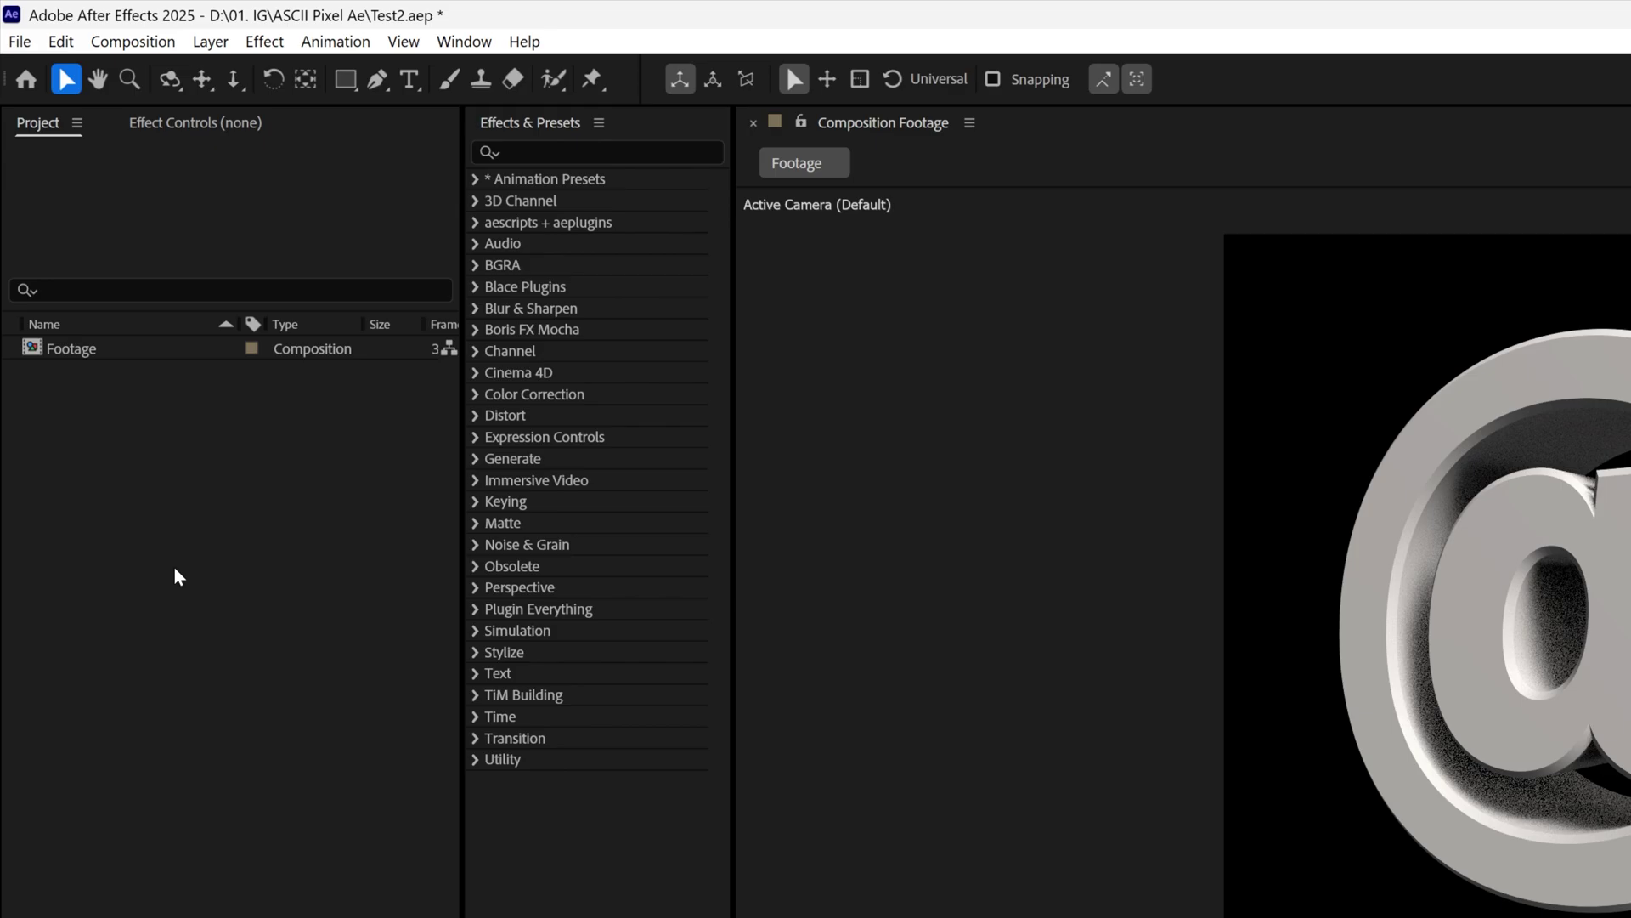
- Create a new 27 × 27 px composition named Shape 1
right_click(177, 571)
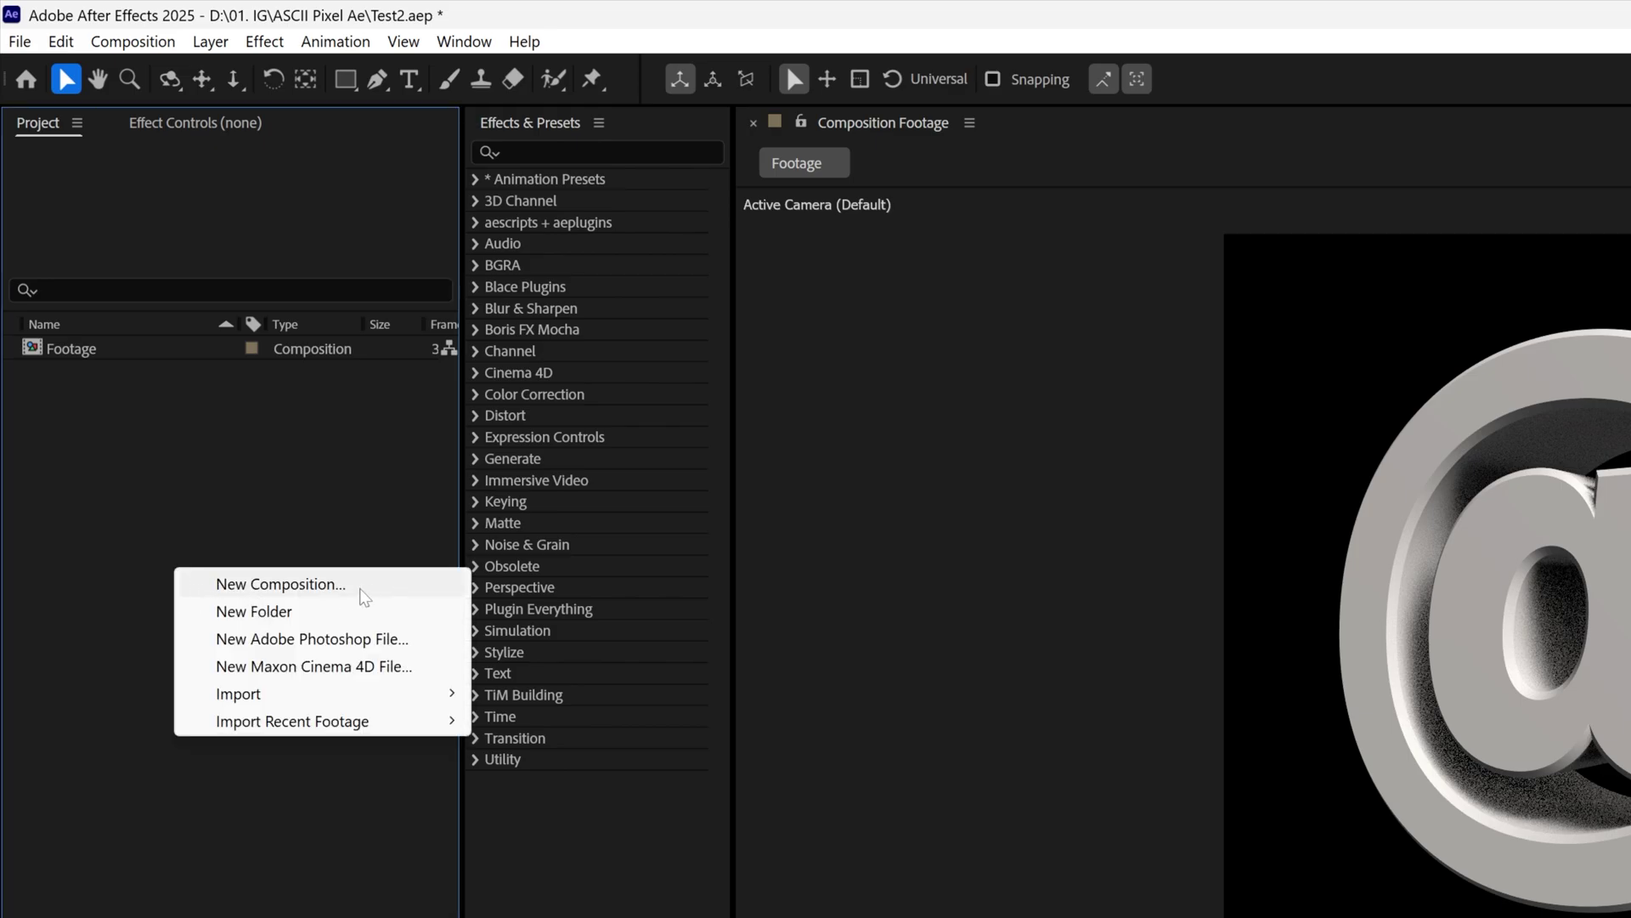
click(280, 584)
text(Shape 1)
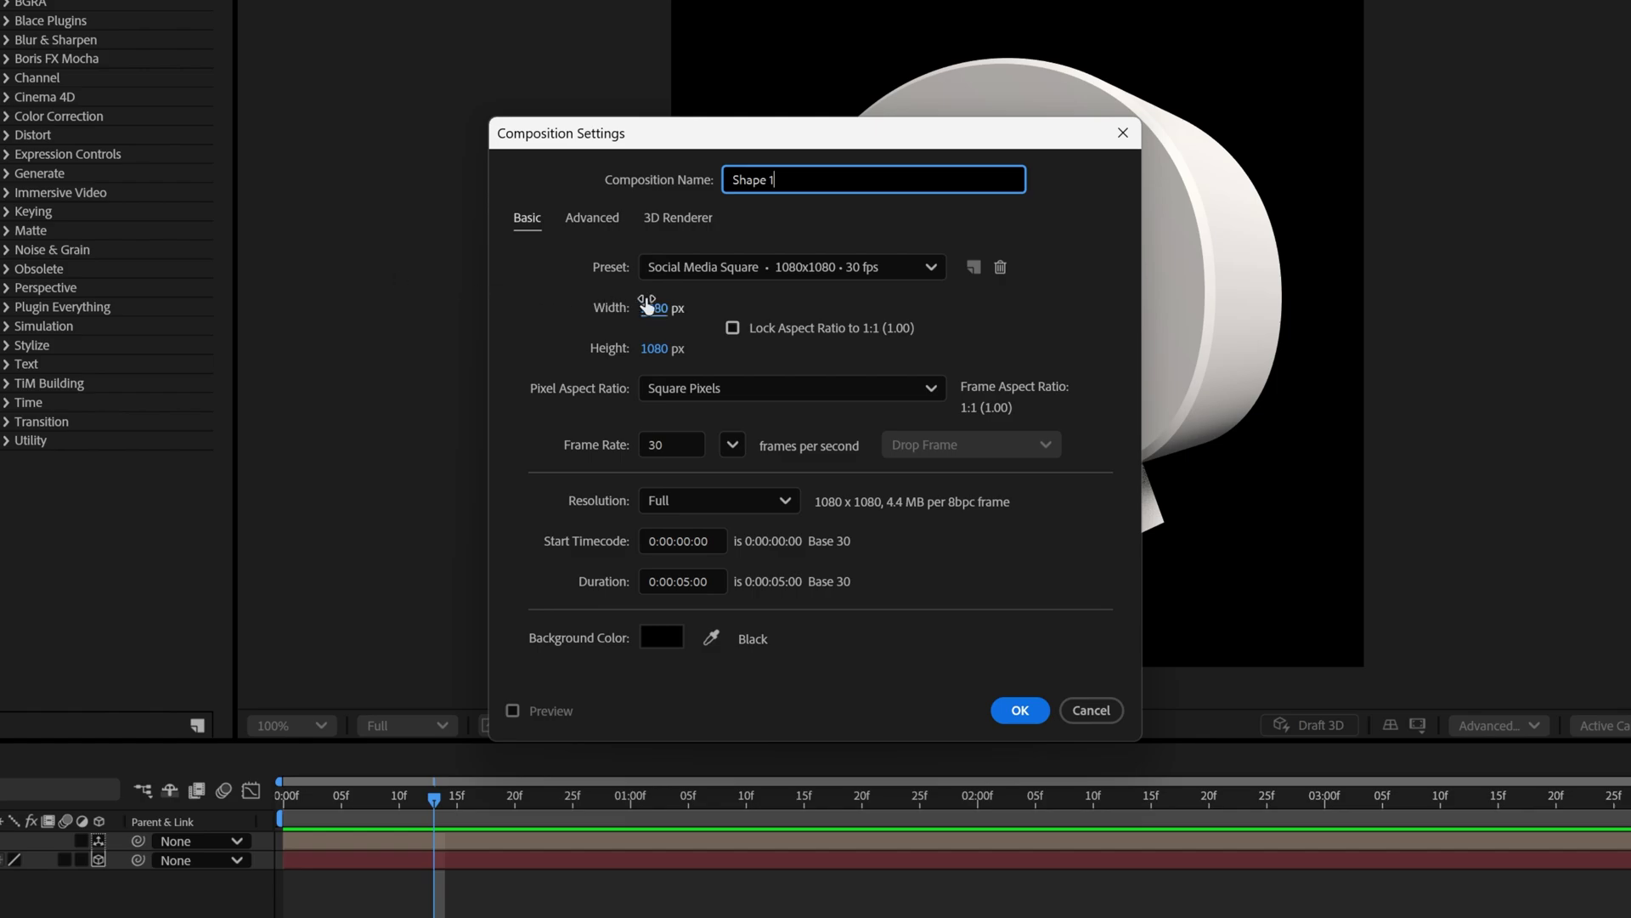
click(652, 306)
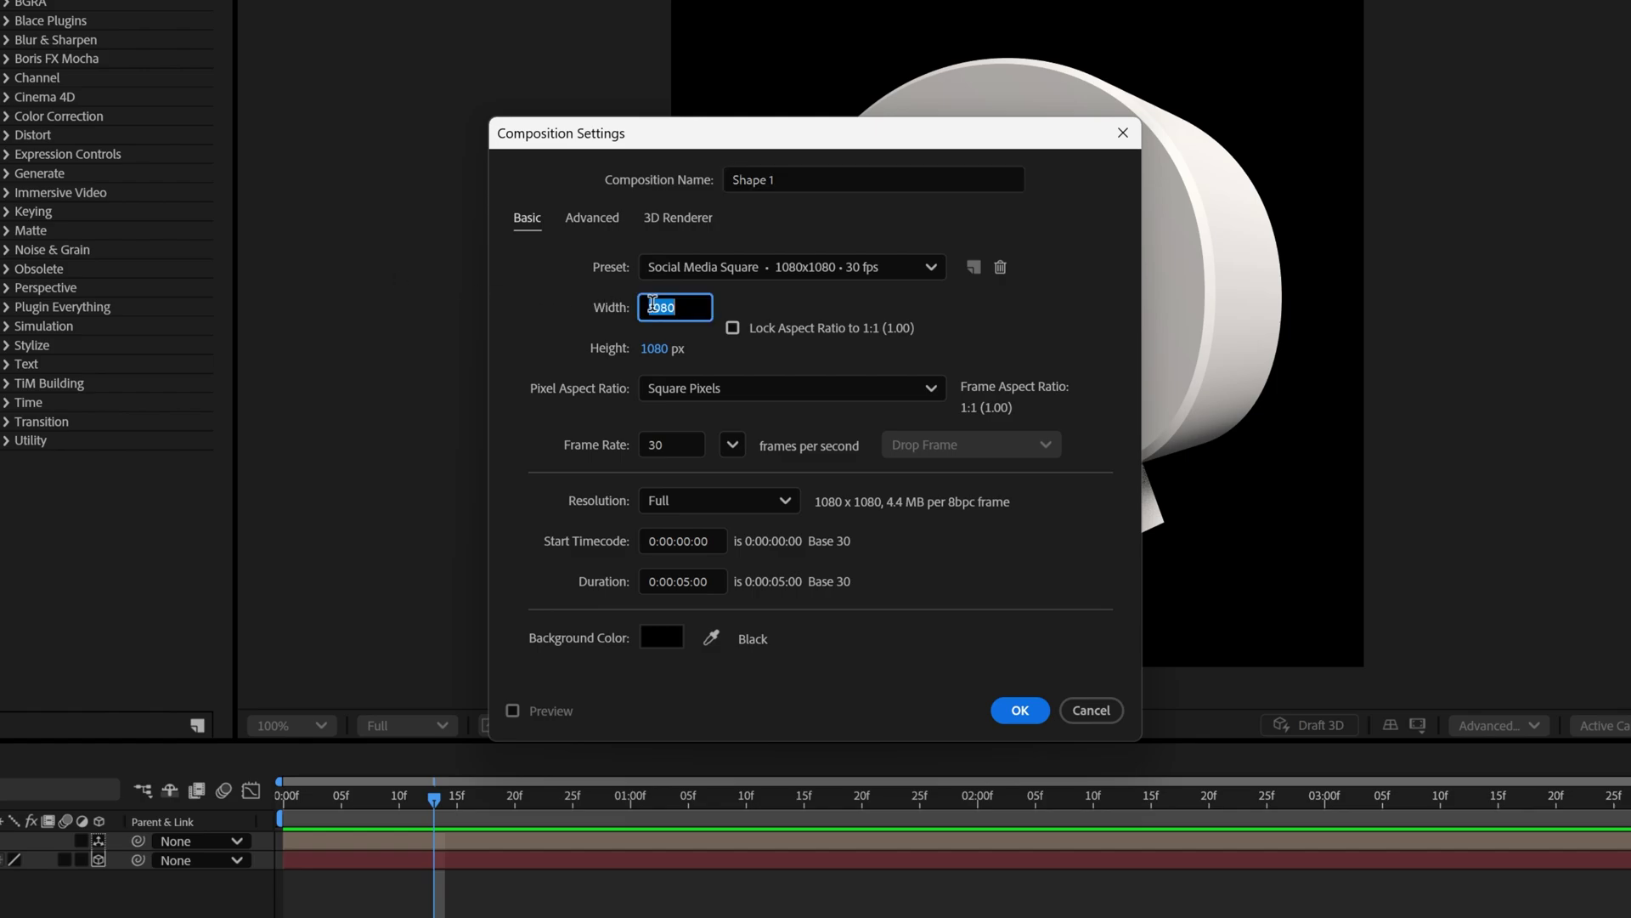
text(27)
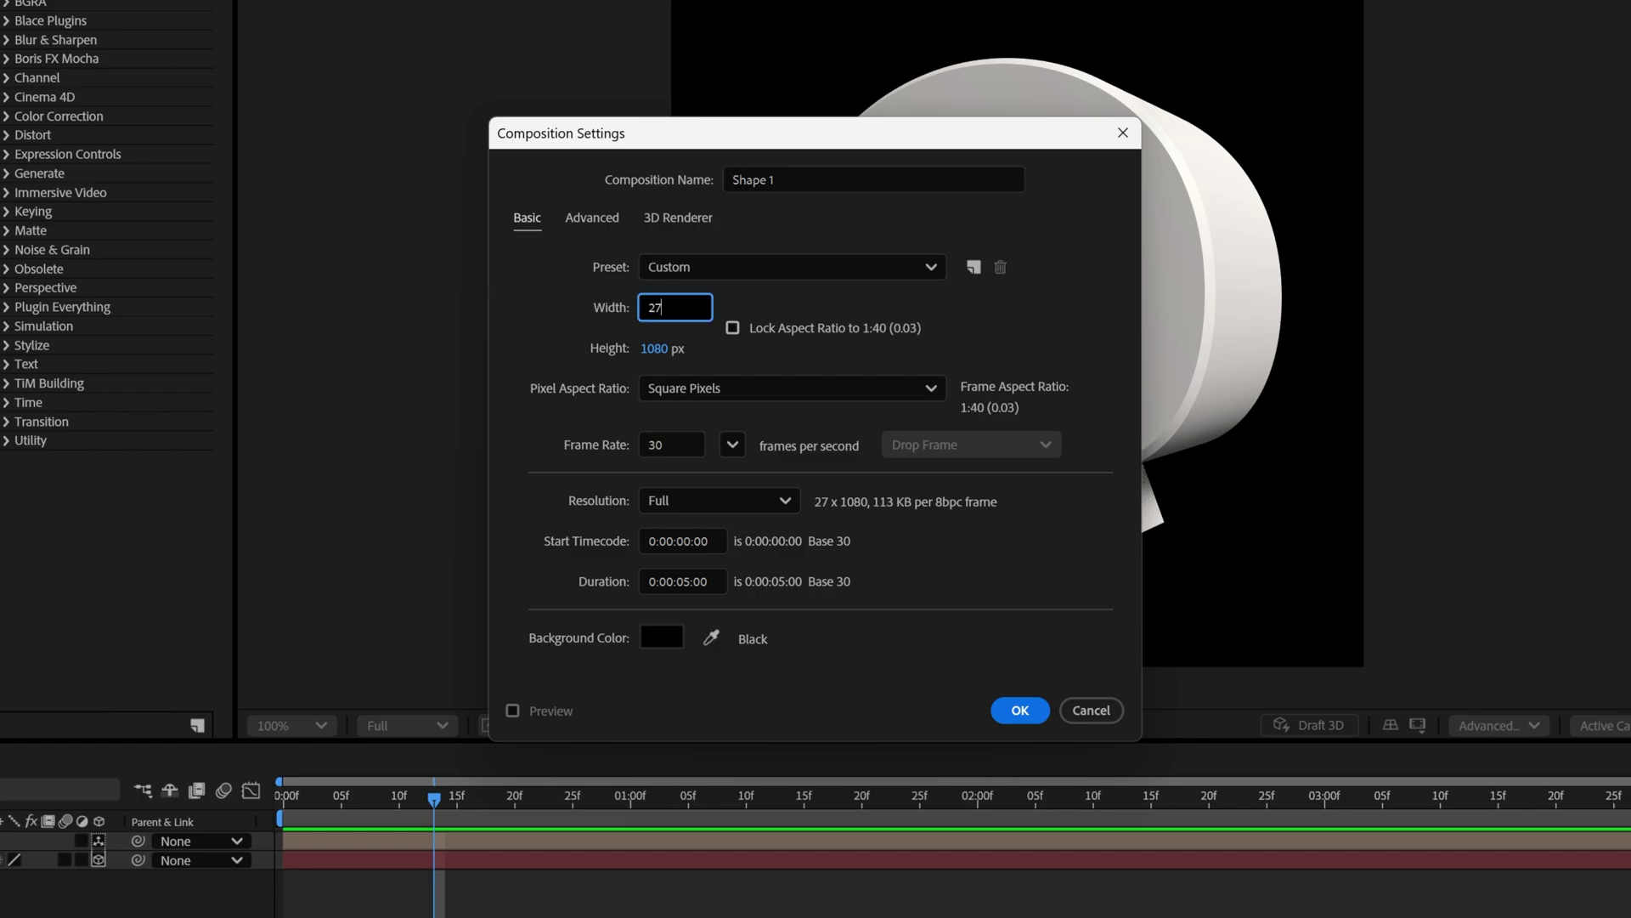
key(Tab)
text(27)
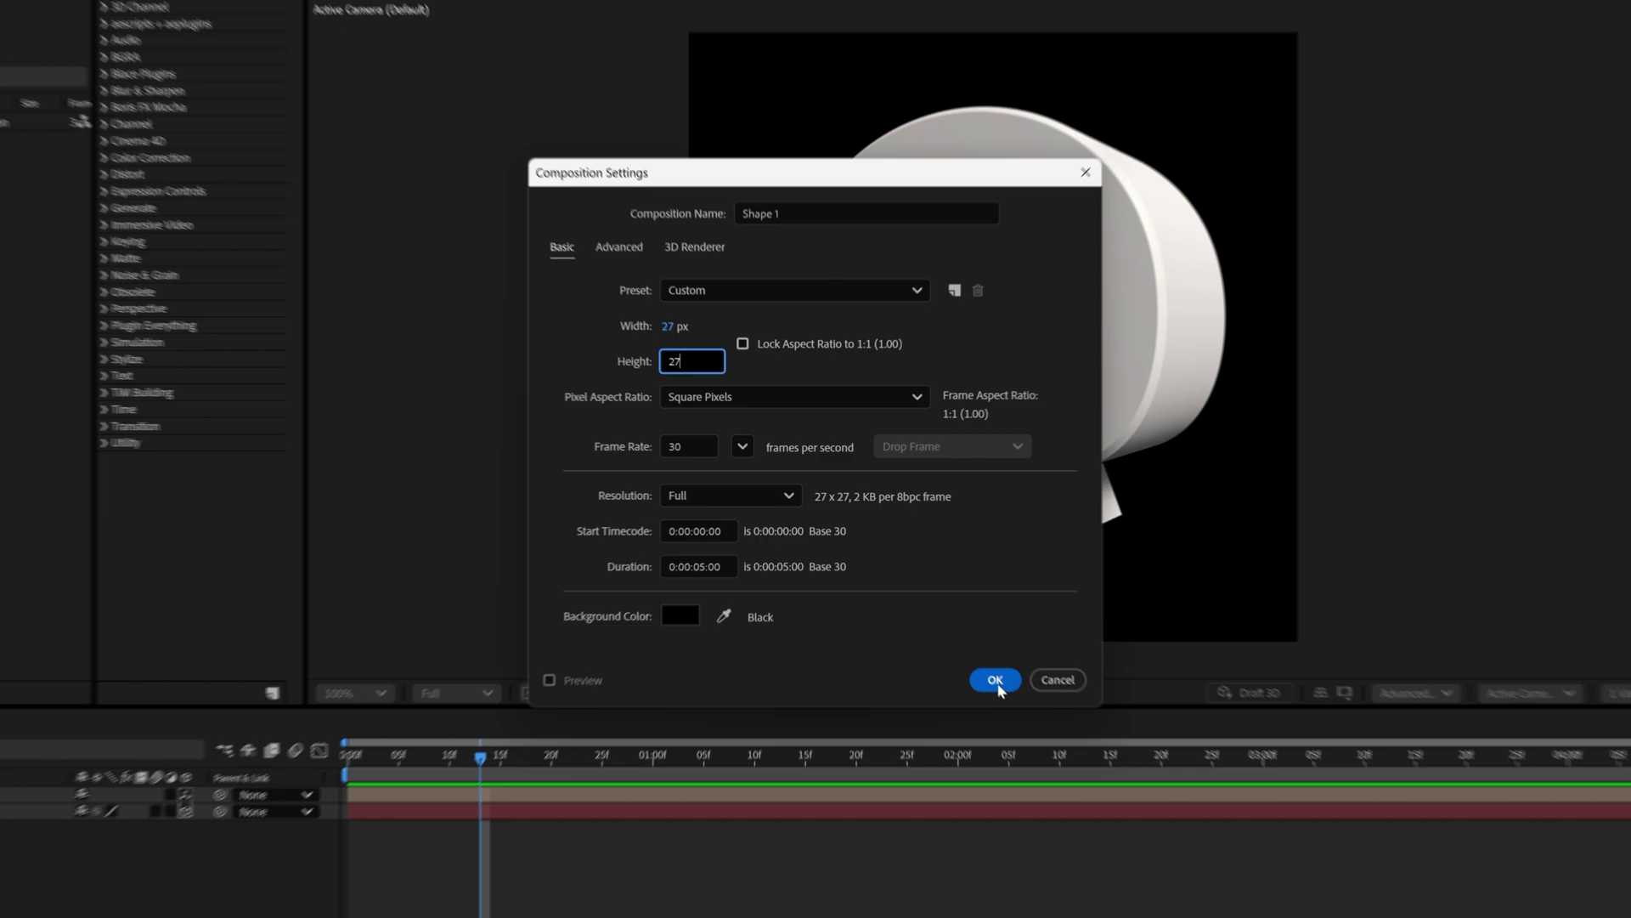
click(1019, 709)
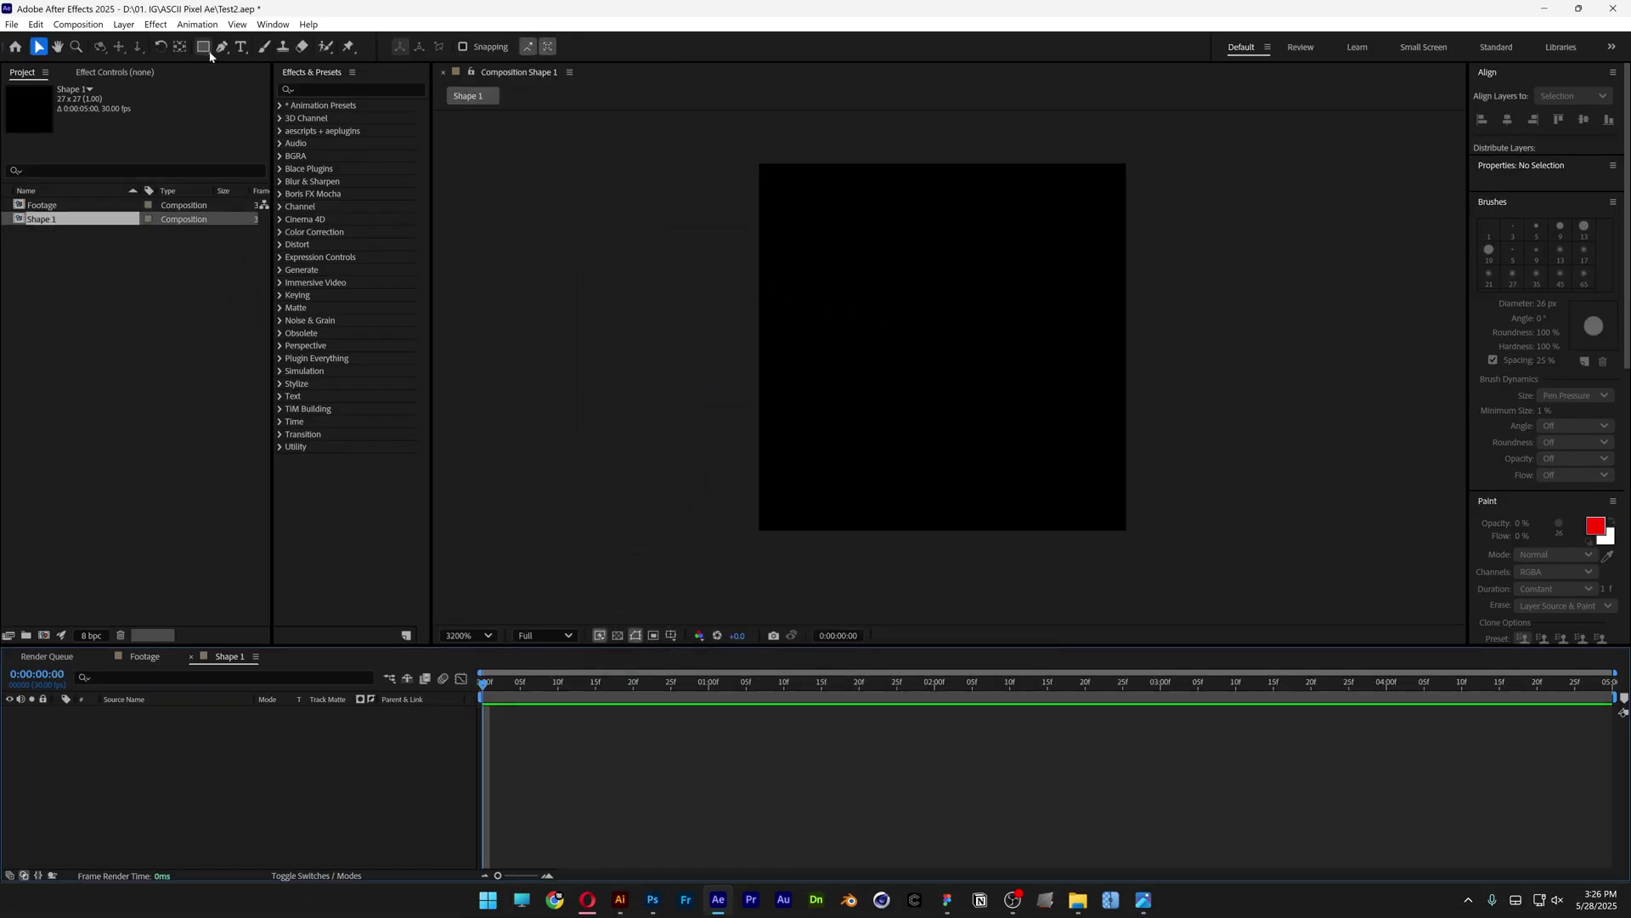
- Add a rectangle shape layer filling the composition with a red fill
double_click(205, 49)
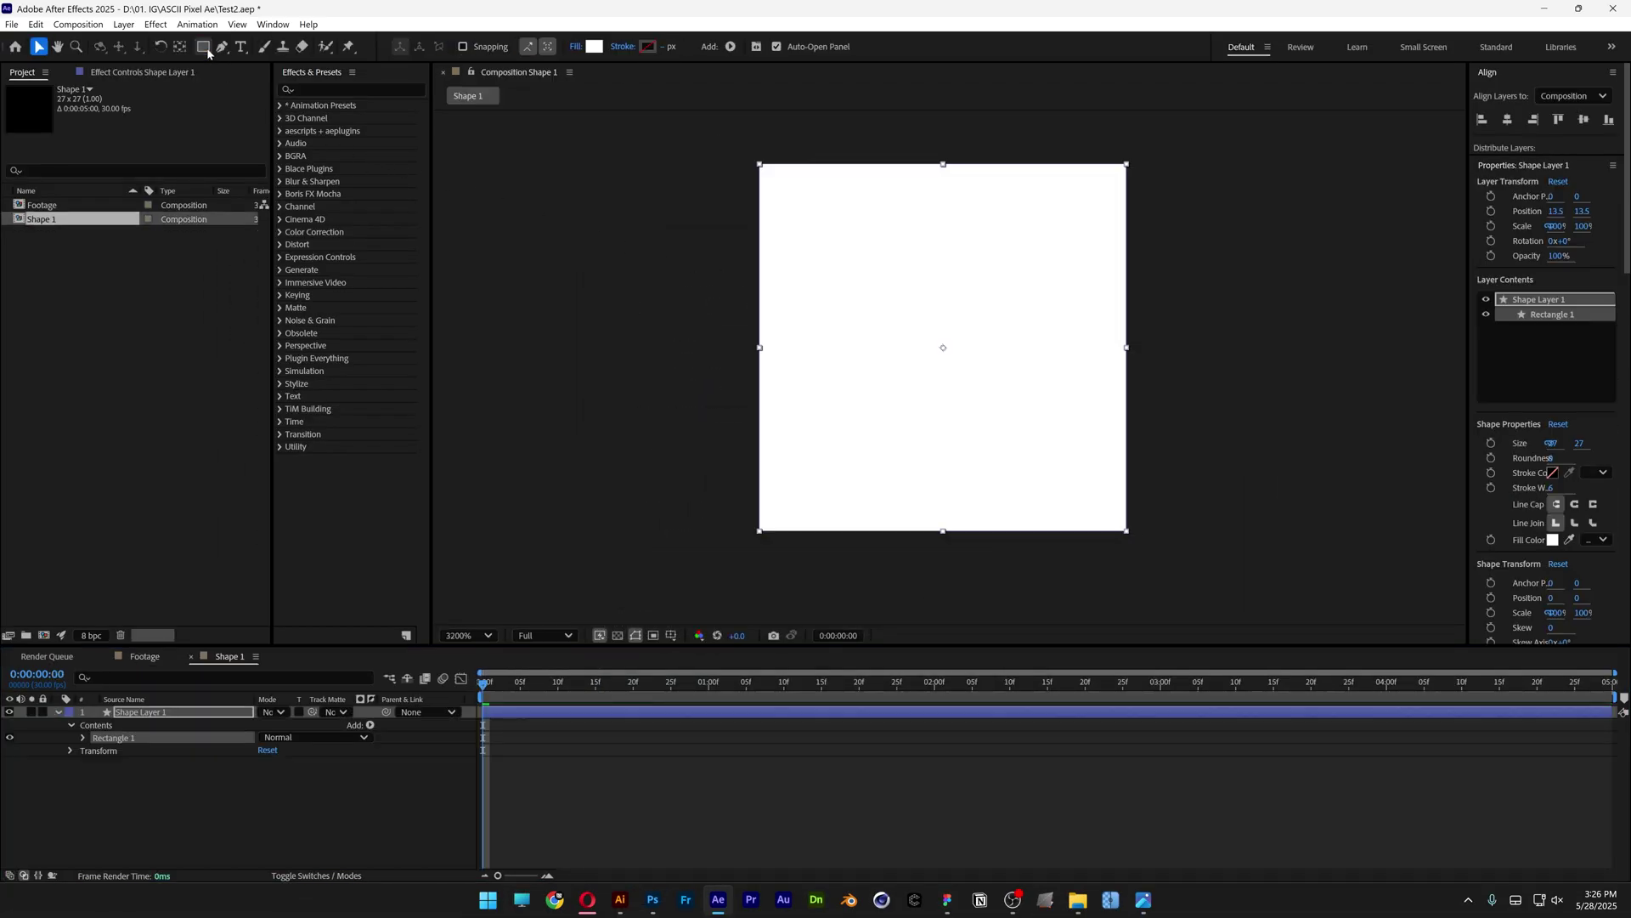
click(598, 46)
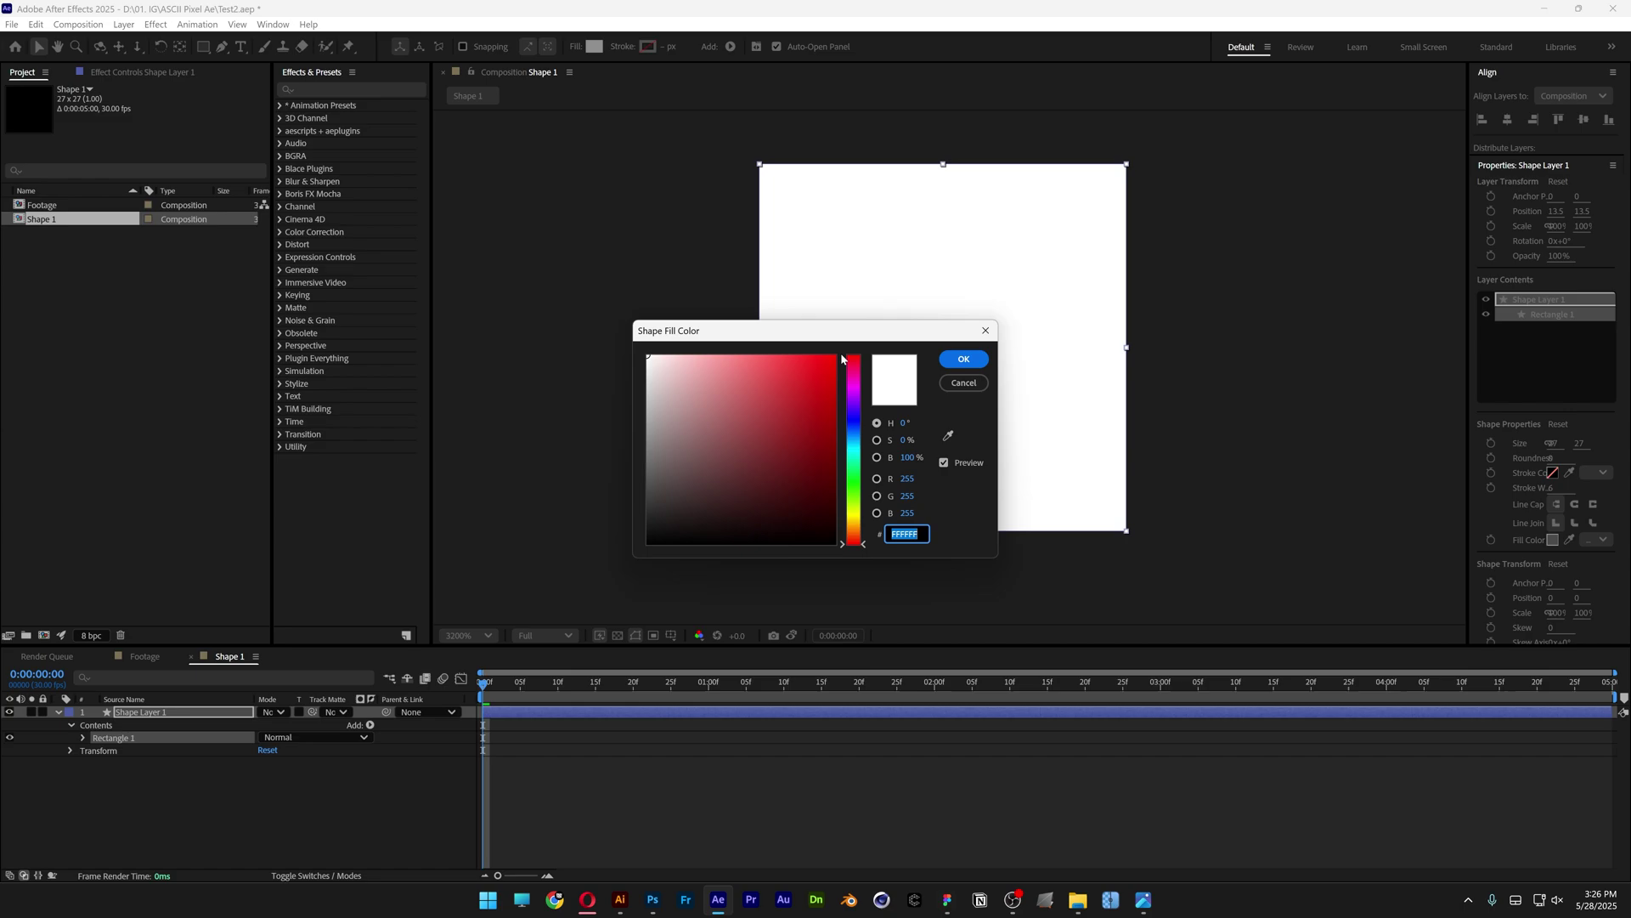
click(756, 370)
click(949, 363)
- Scale the red square down to 85%
key(s)
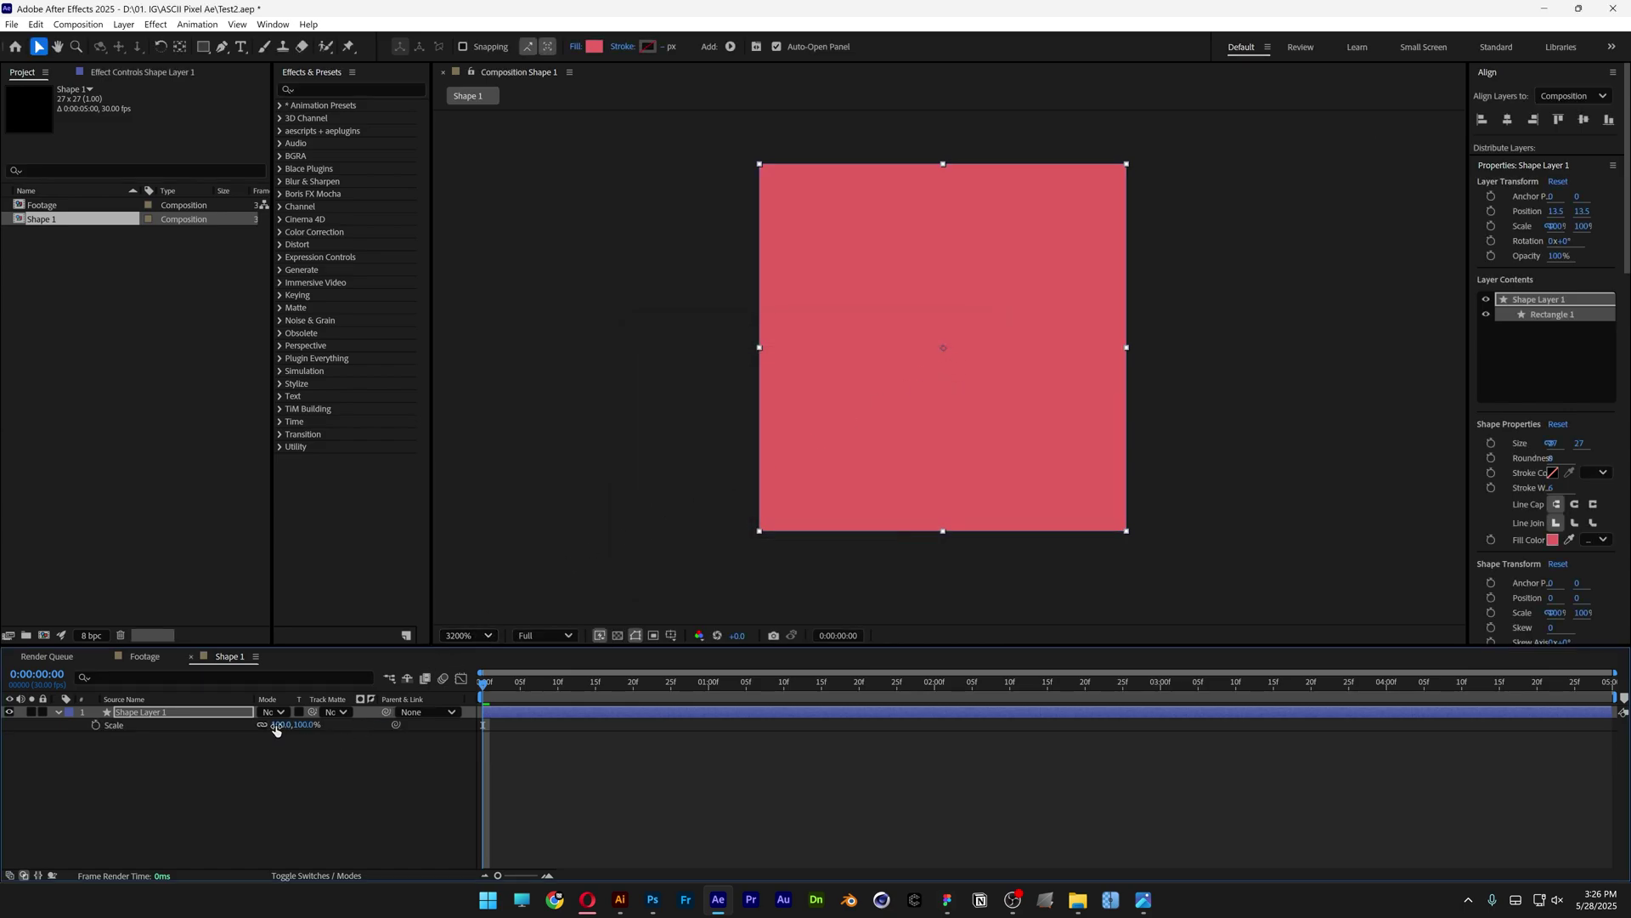
drag(280, 725, 267, 743)
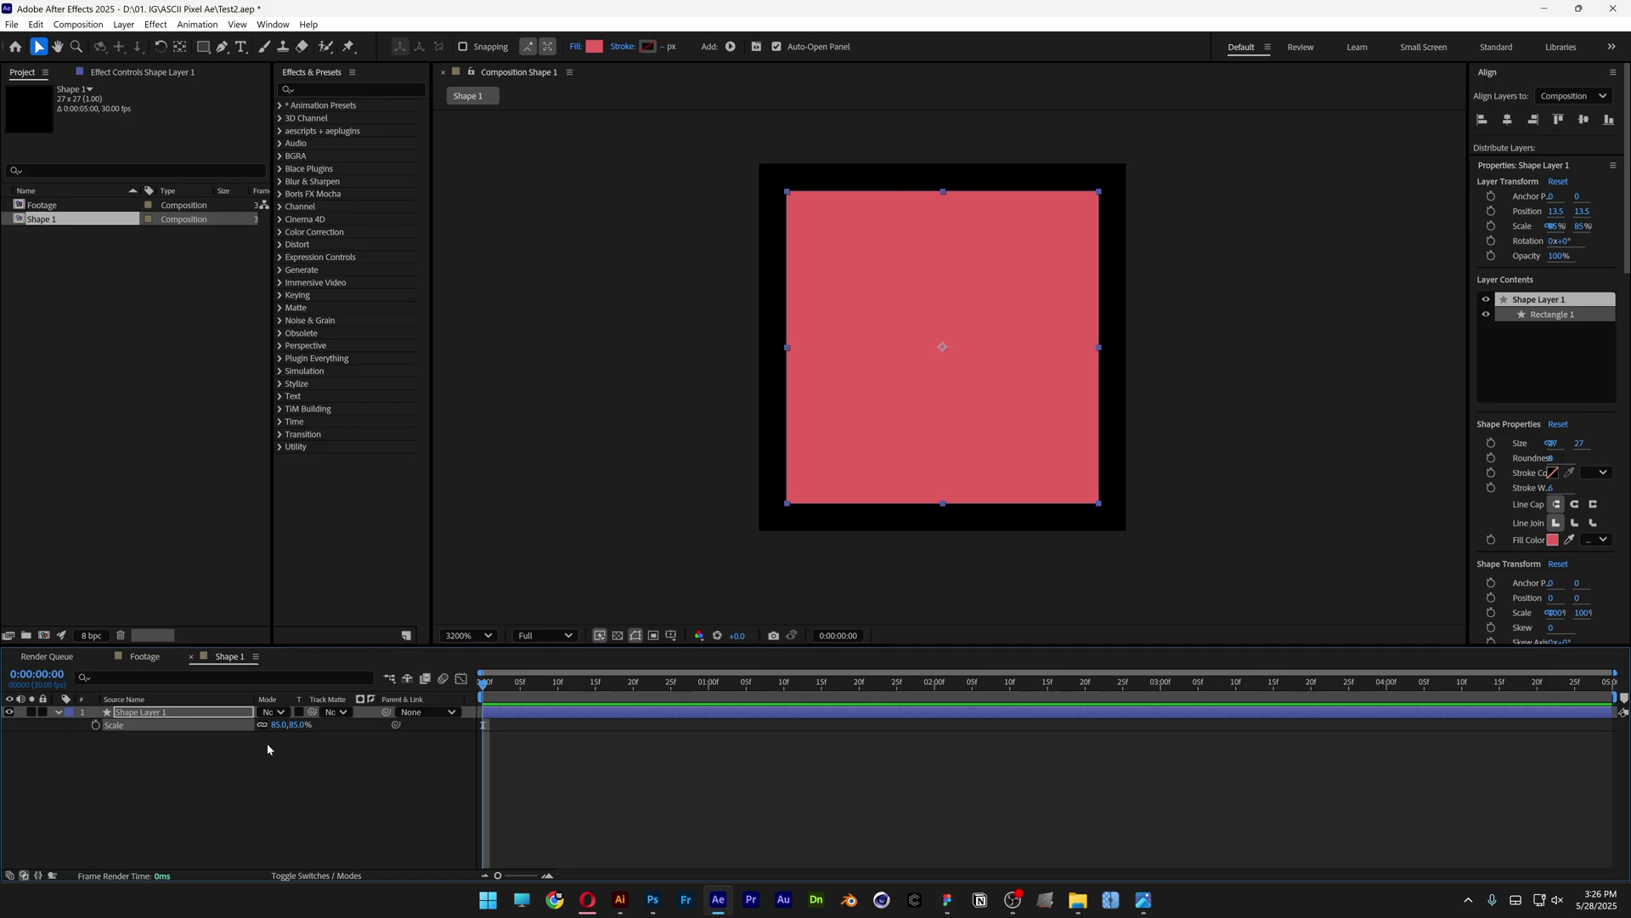
click(267, 742)
- Add a 1080 × 1080 px composition called ASCII and set viewer magnification to Fit
right_click(192, 626)
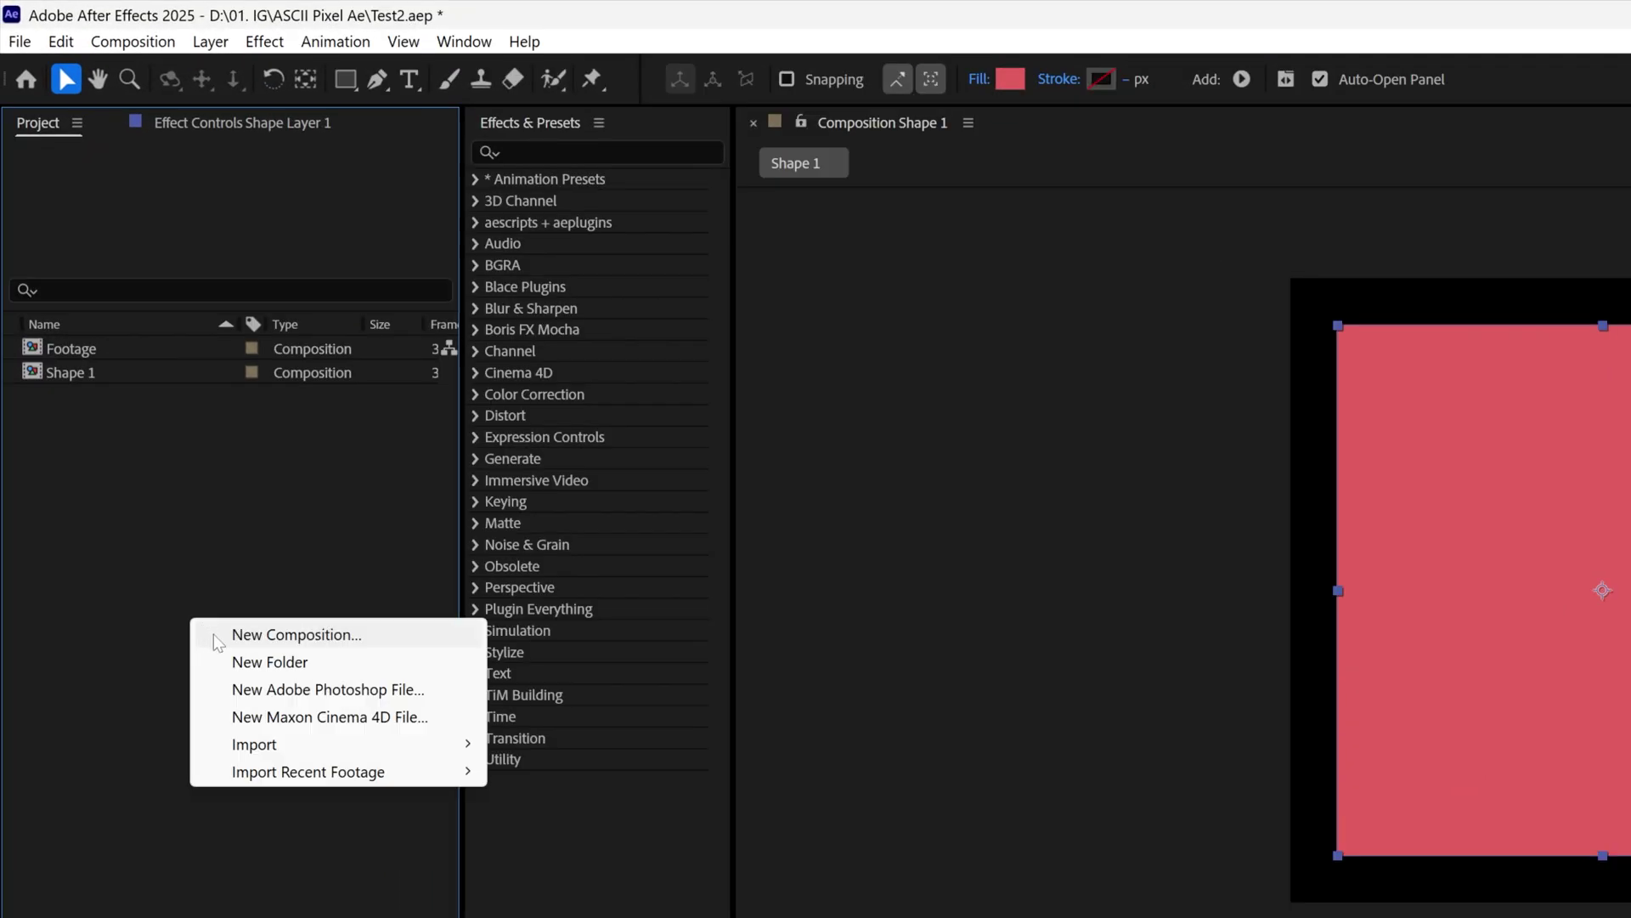
click(217, 635)
text(IASCI)
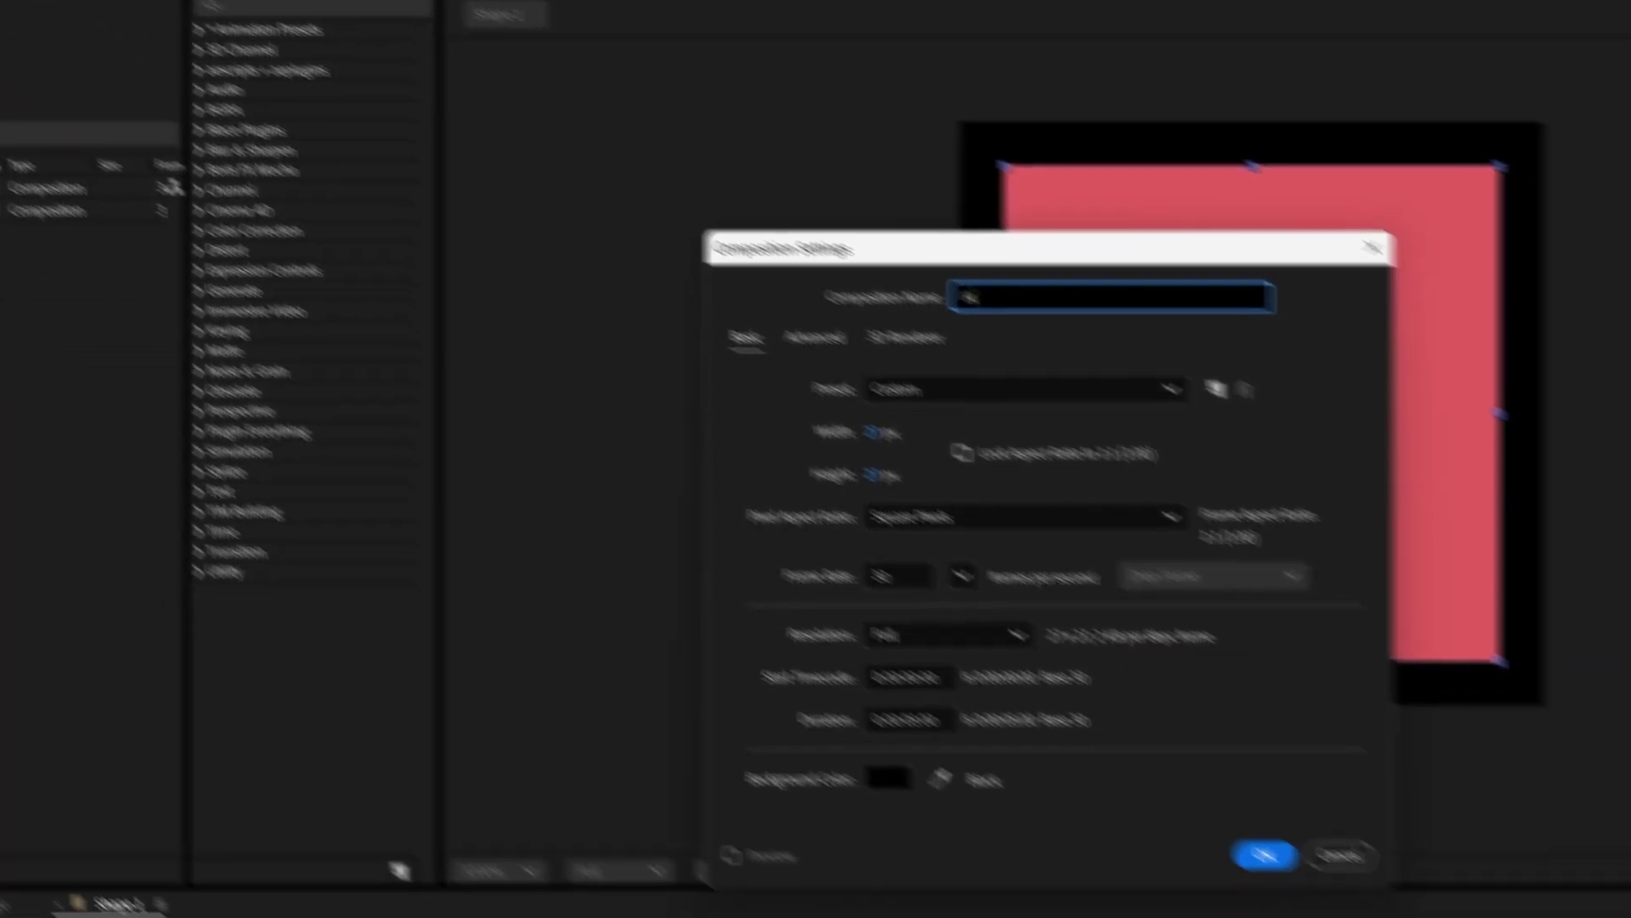
text(I)
click(650, 307)
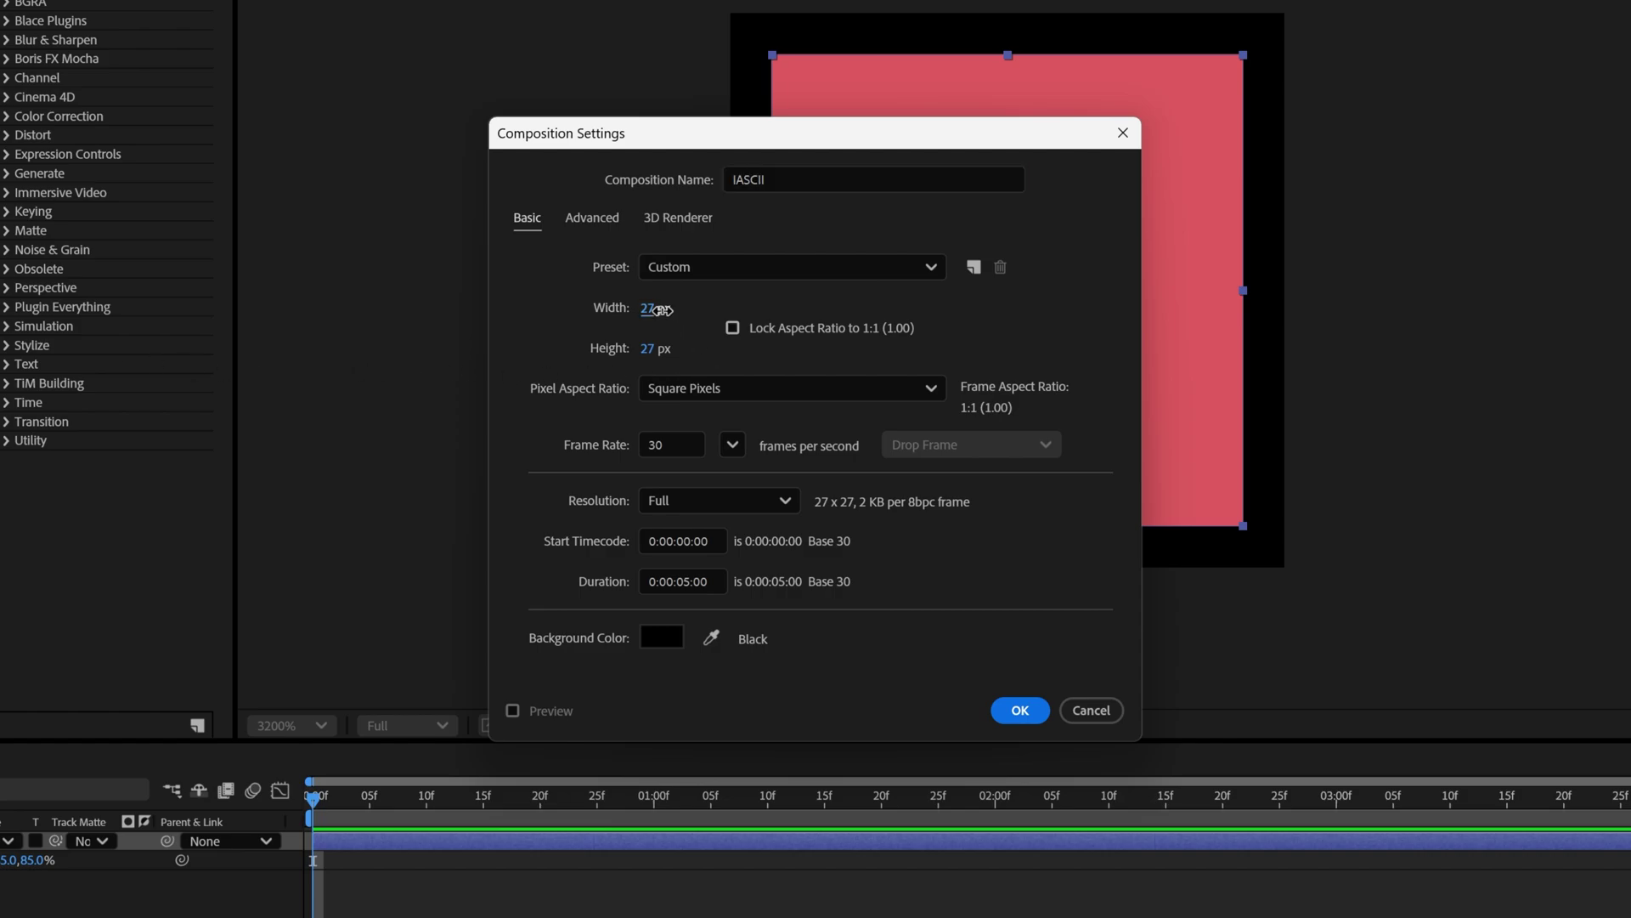
text(1080)
key(Tab)
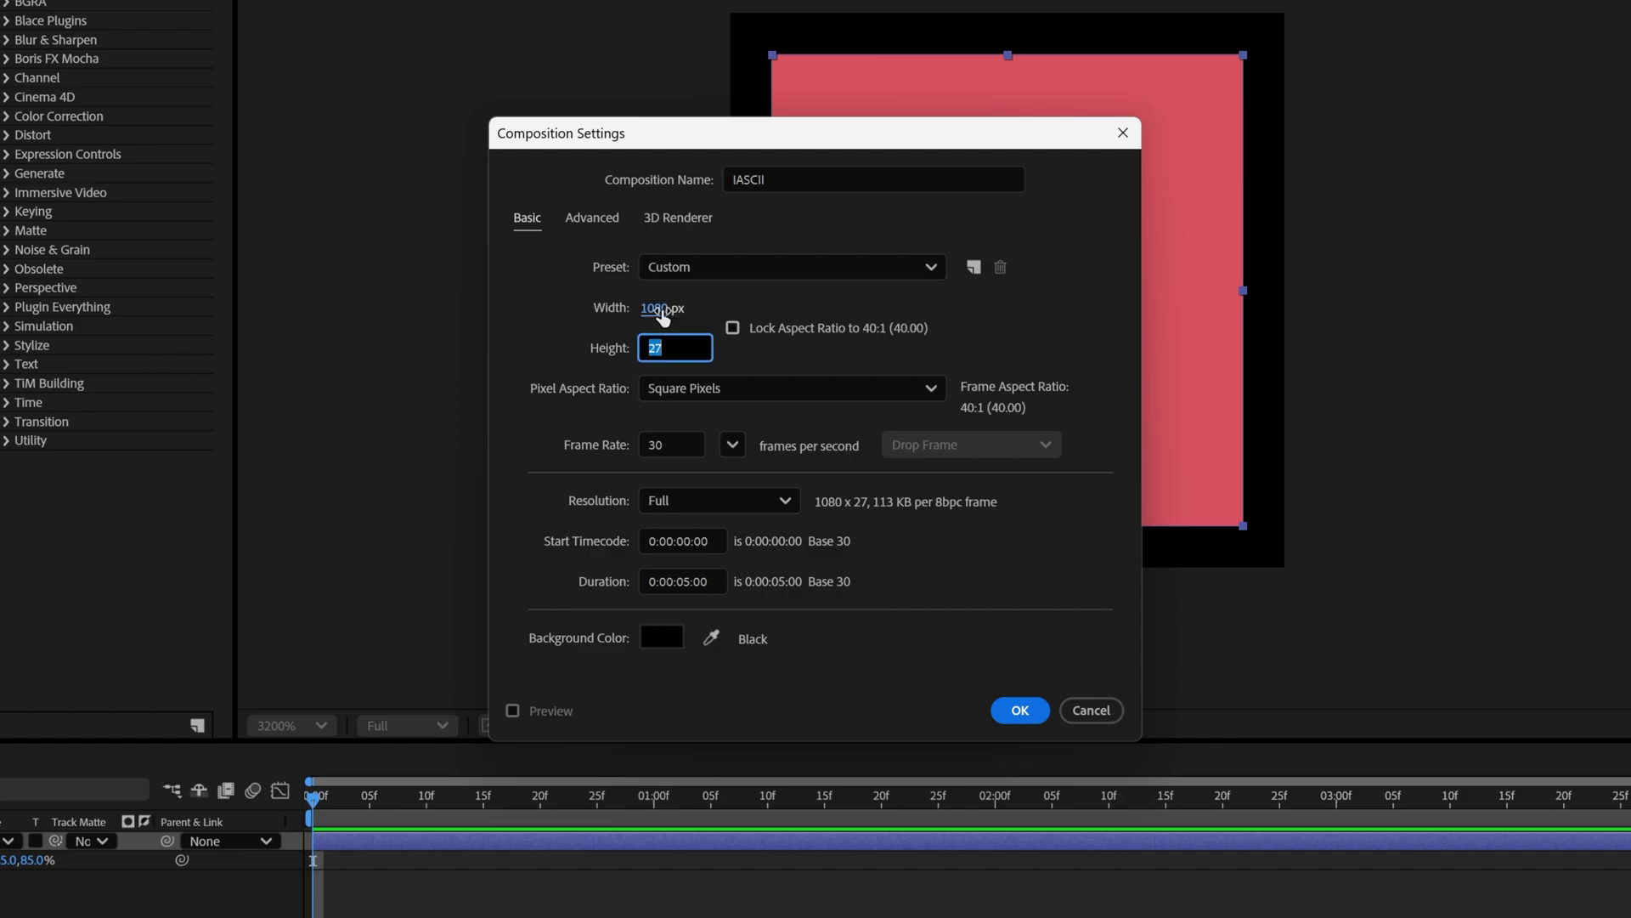
text(1080)
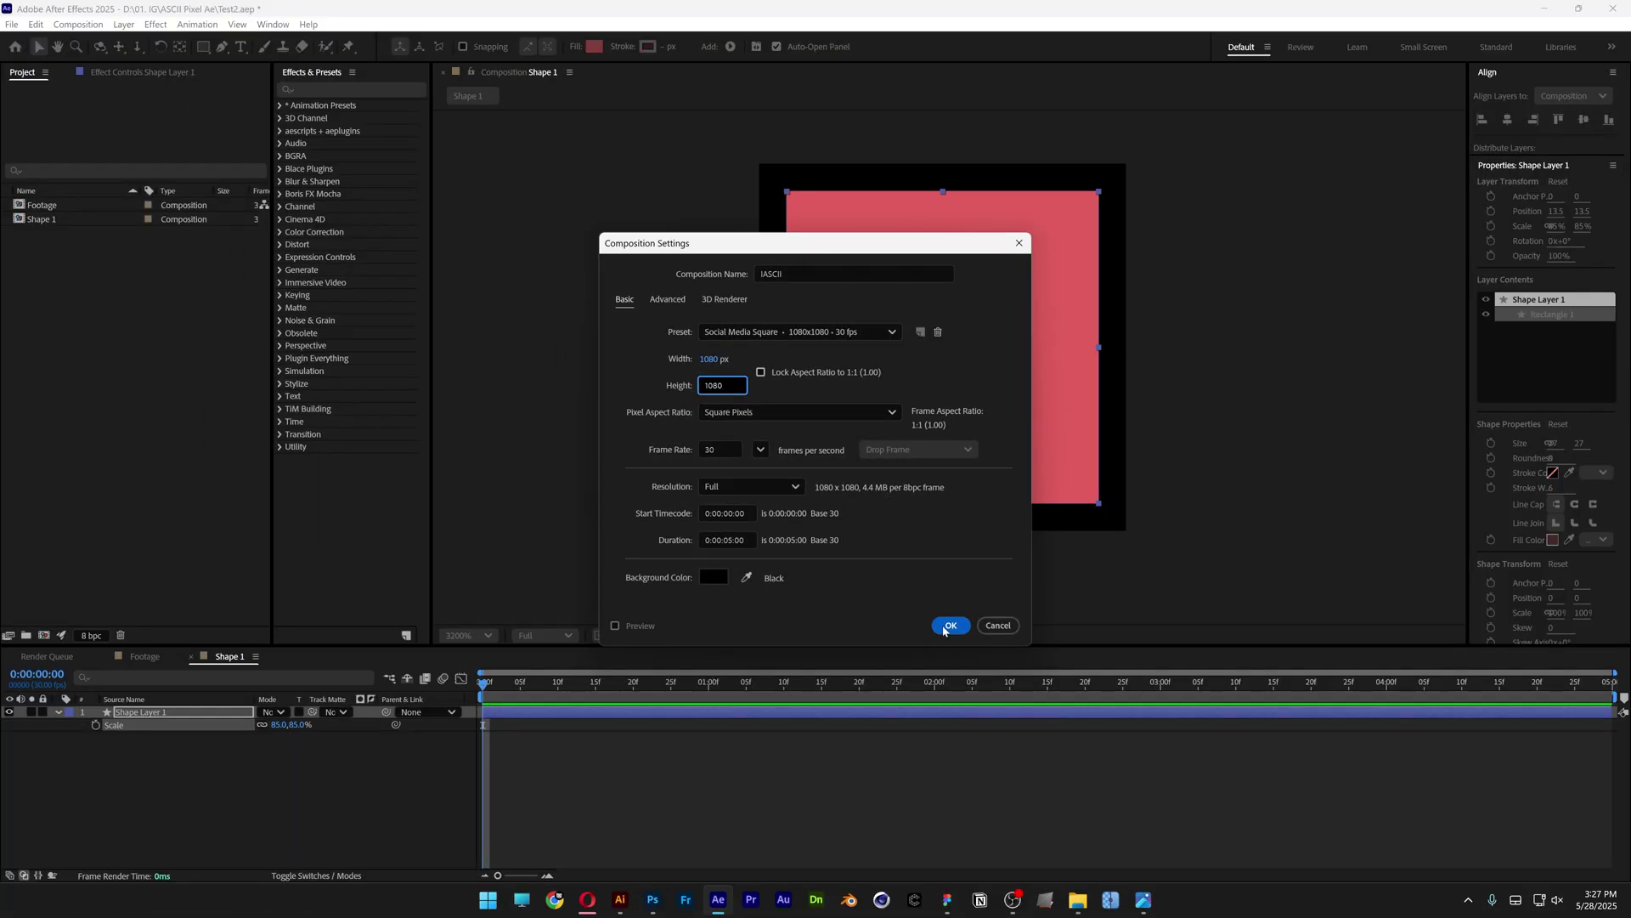
click(1020, 710)
click(469, 636)
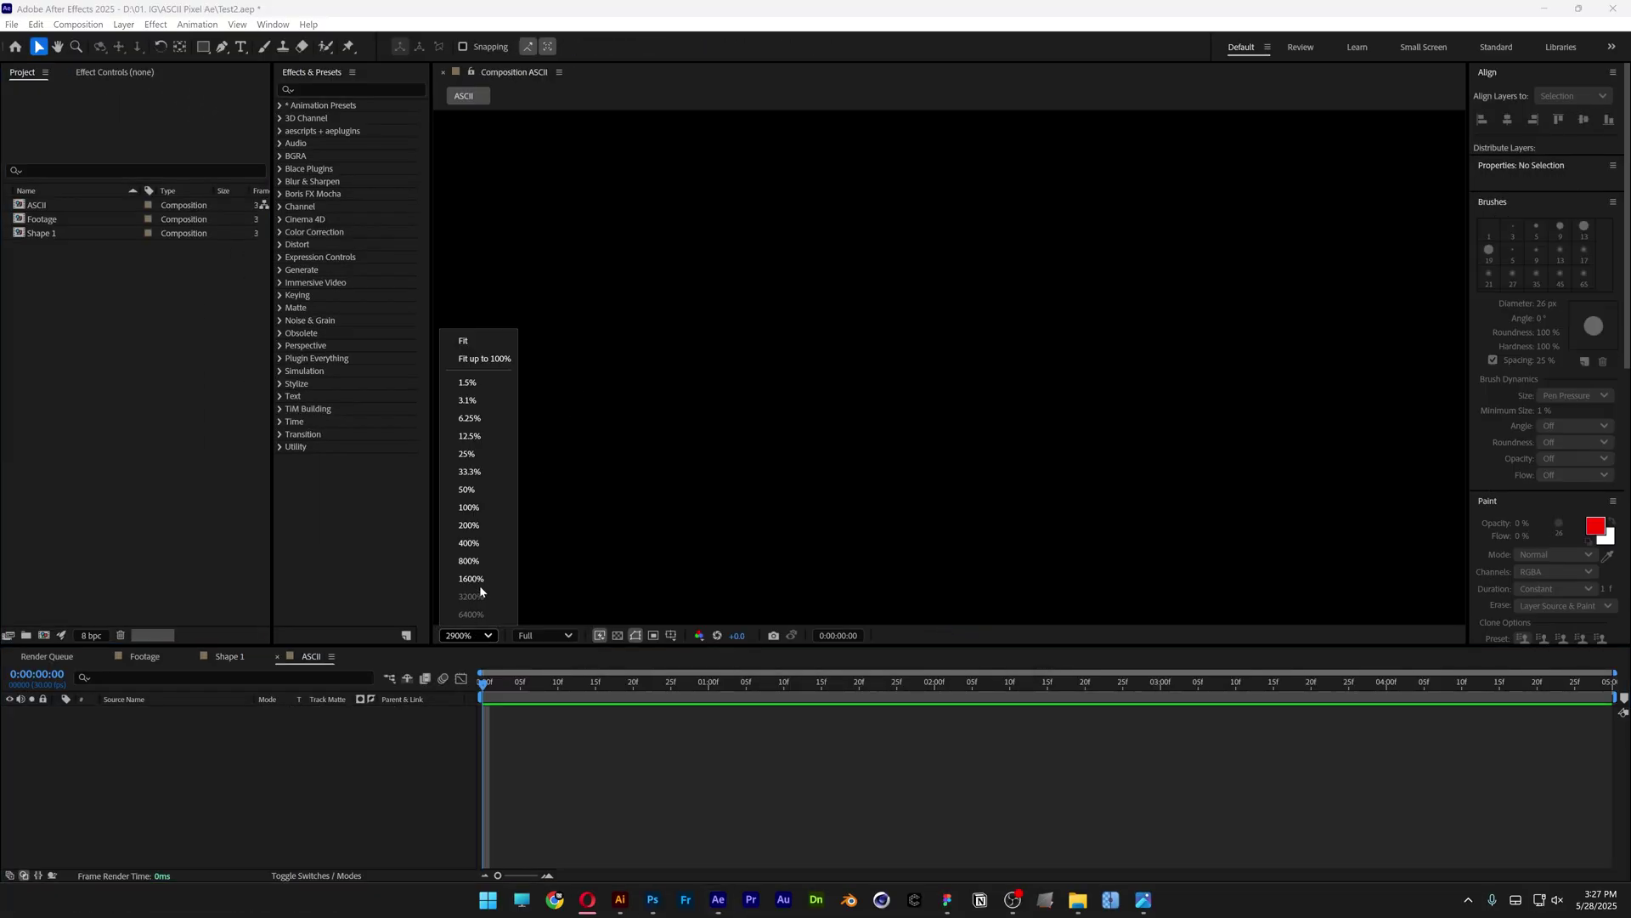
click(489, 334)
- Drag Footage and Shape 1 into the ASCII timeline, with Footage as the top layer
click(70, 344)
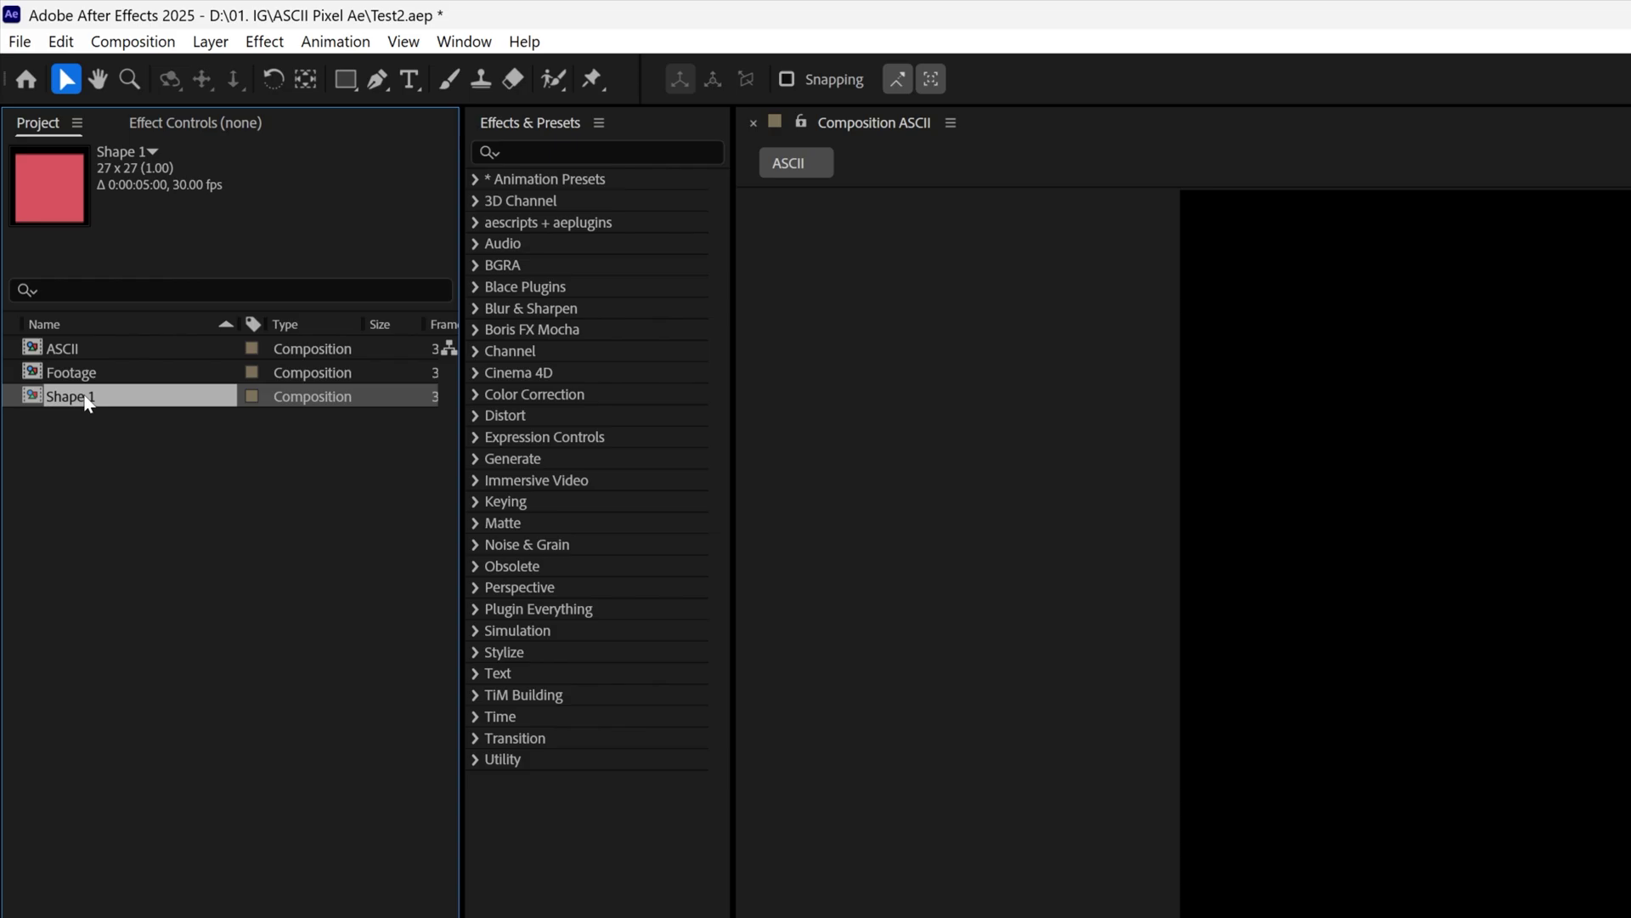
shift+click(92, 381)
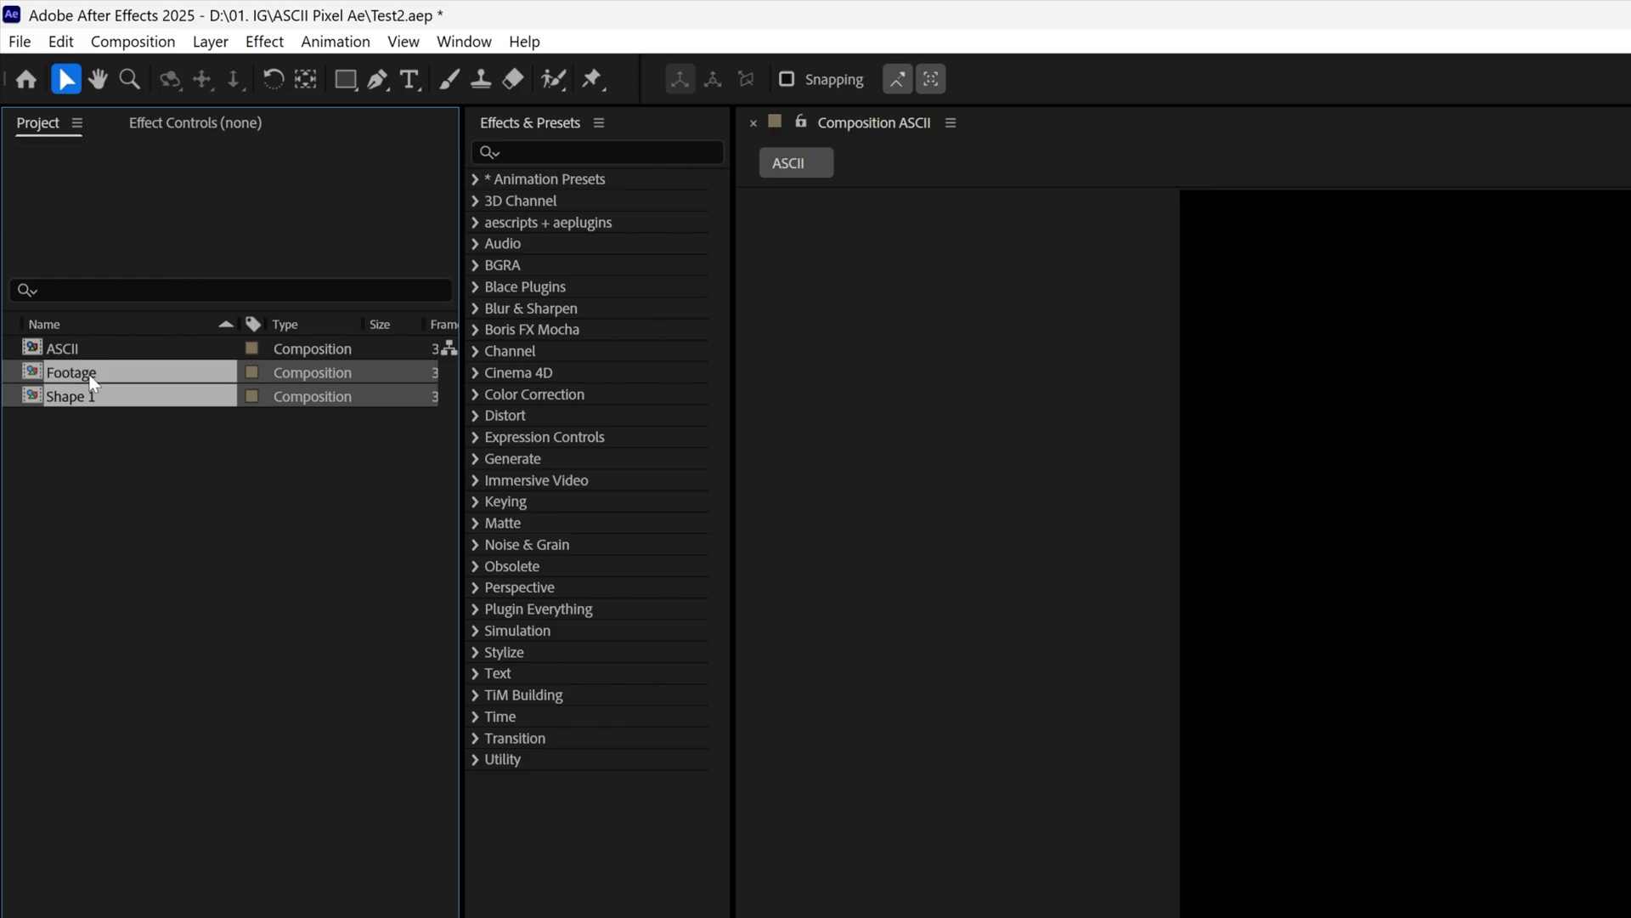
drag(92, 383, 399, 673)
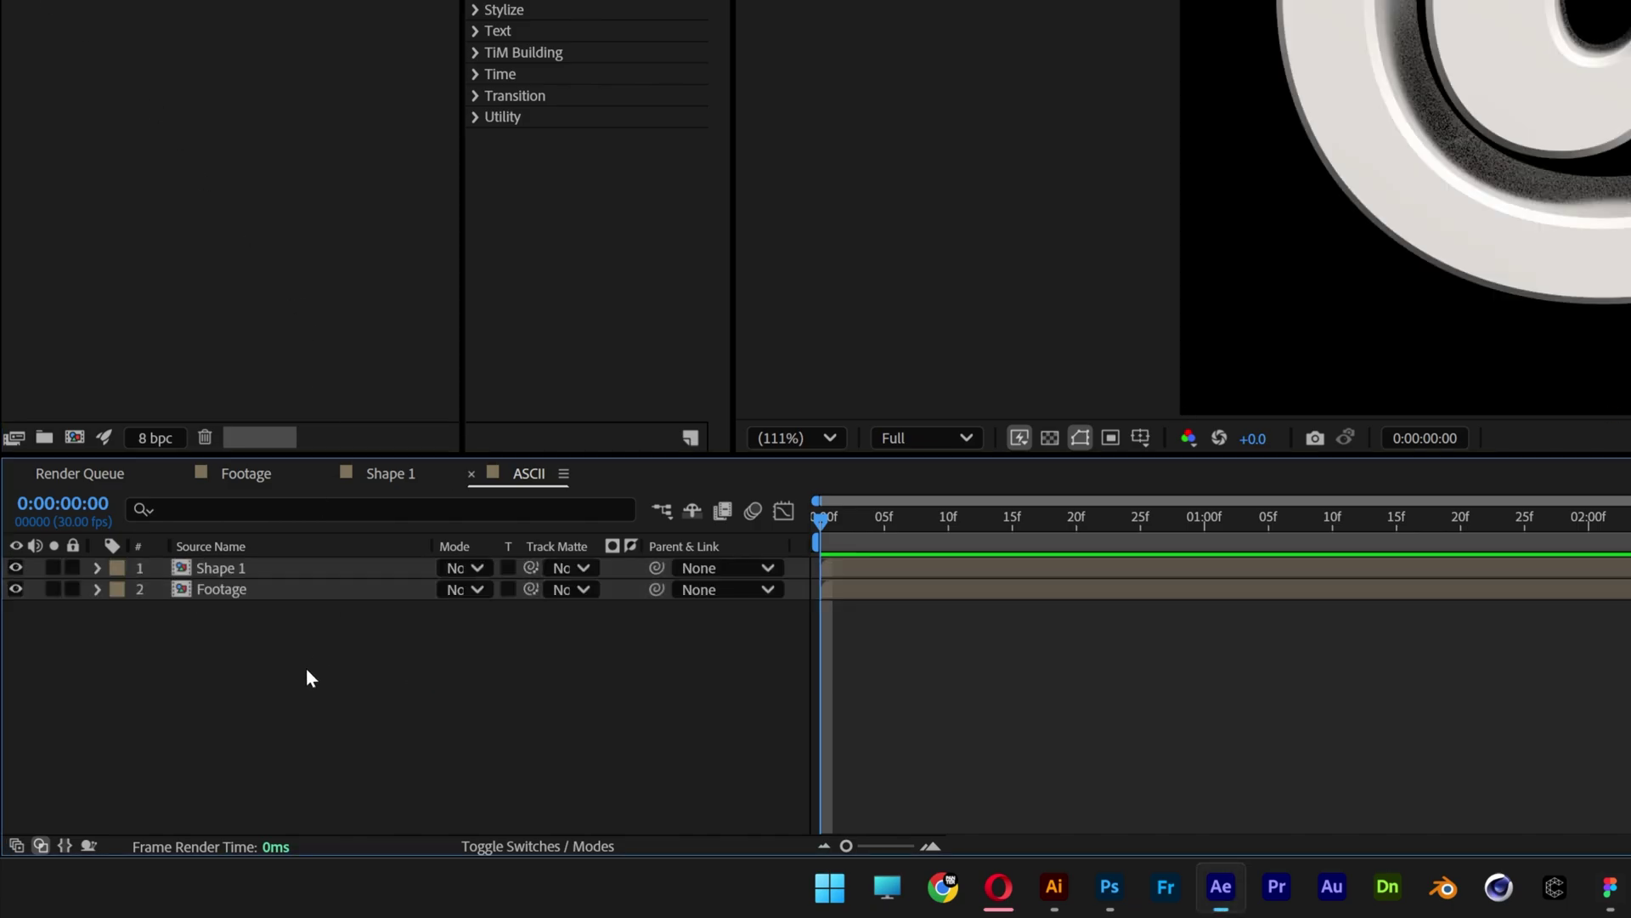
drag(235, 589, 239, 568)
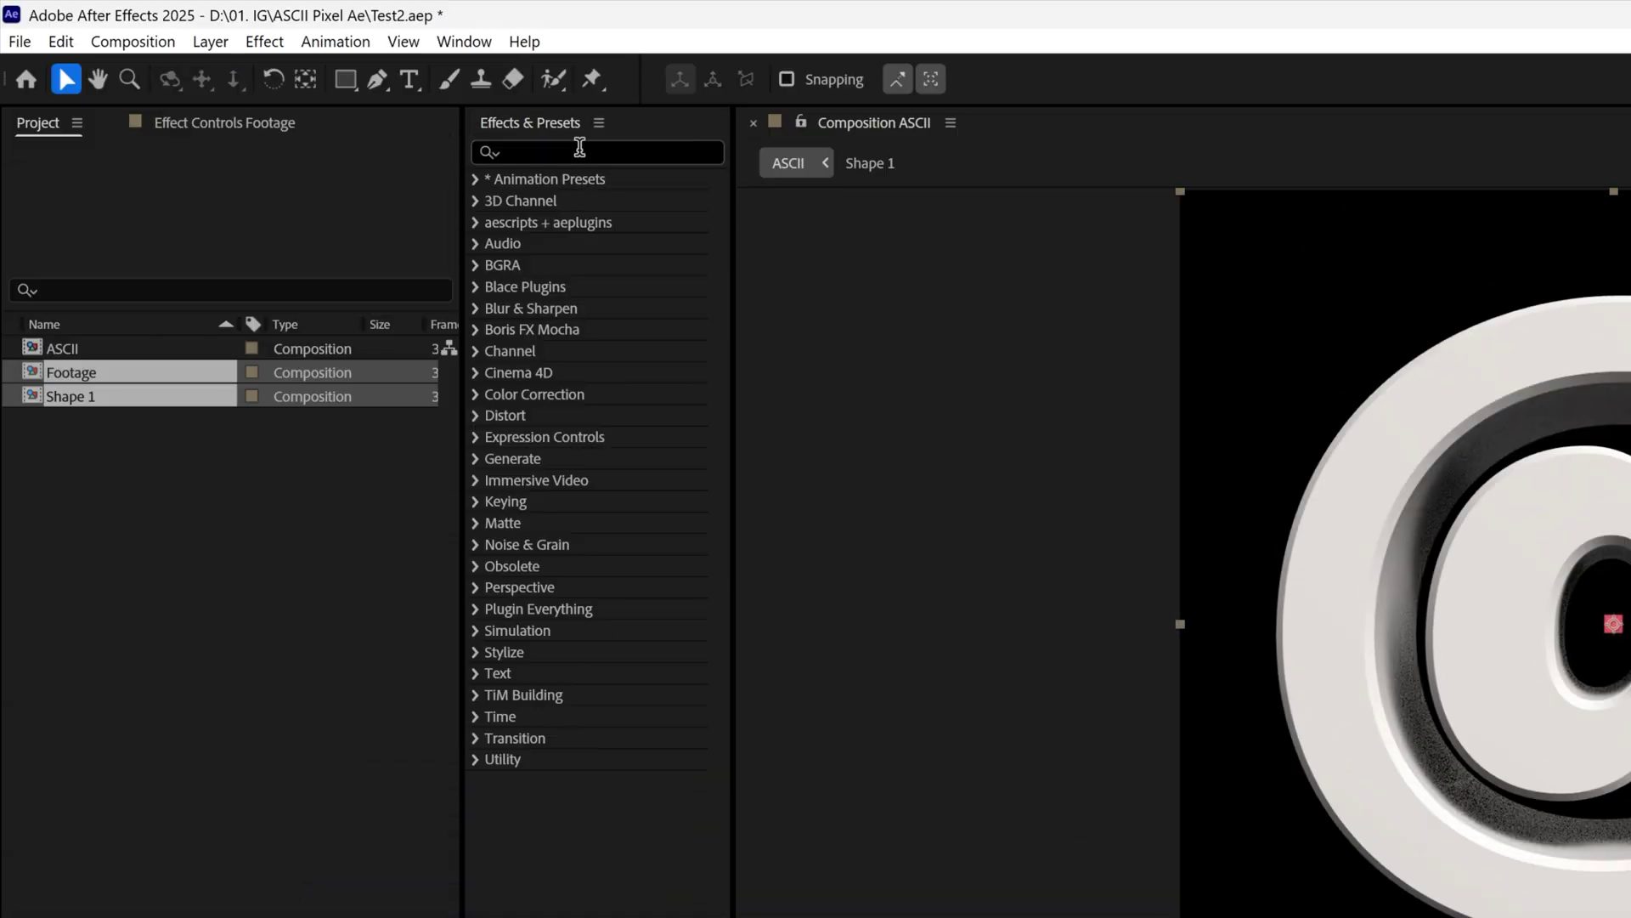
- Apply the Stylize > Mosaic effect to the Footage layer
click(576, 151)
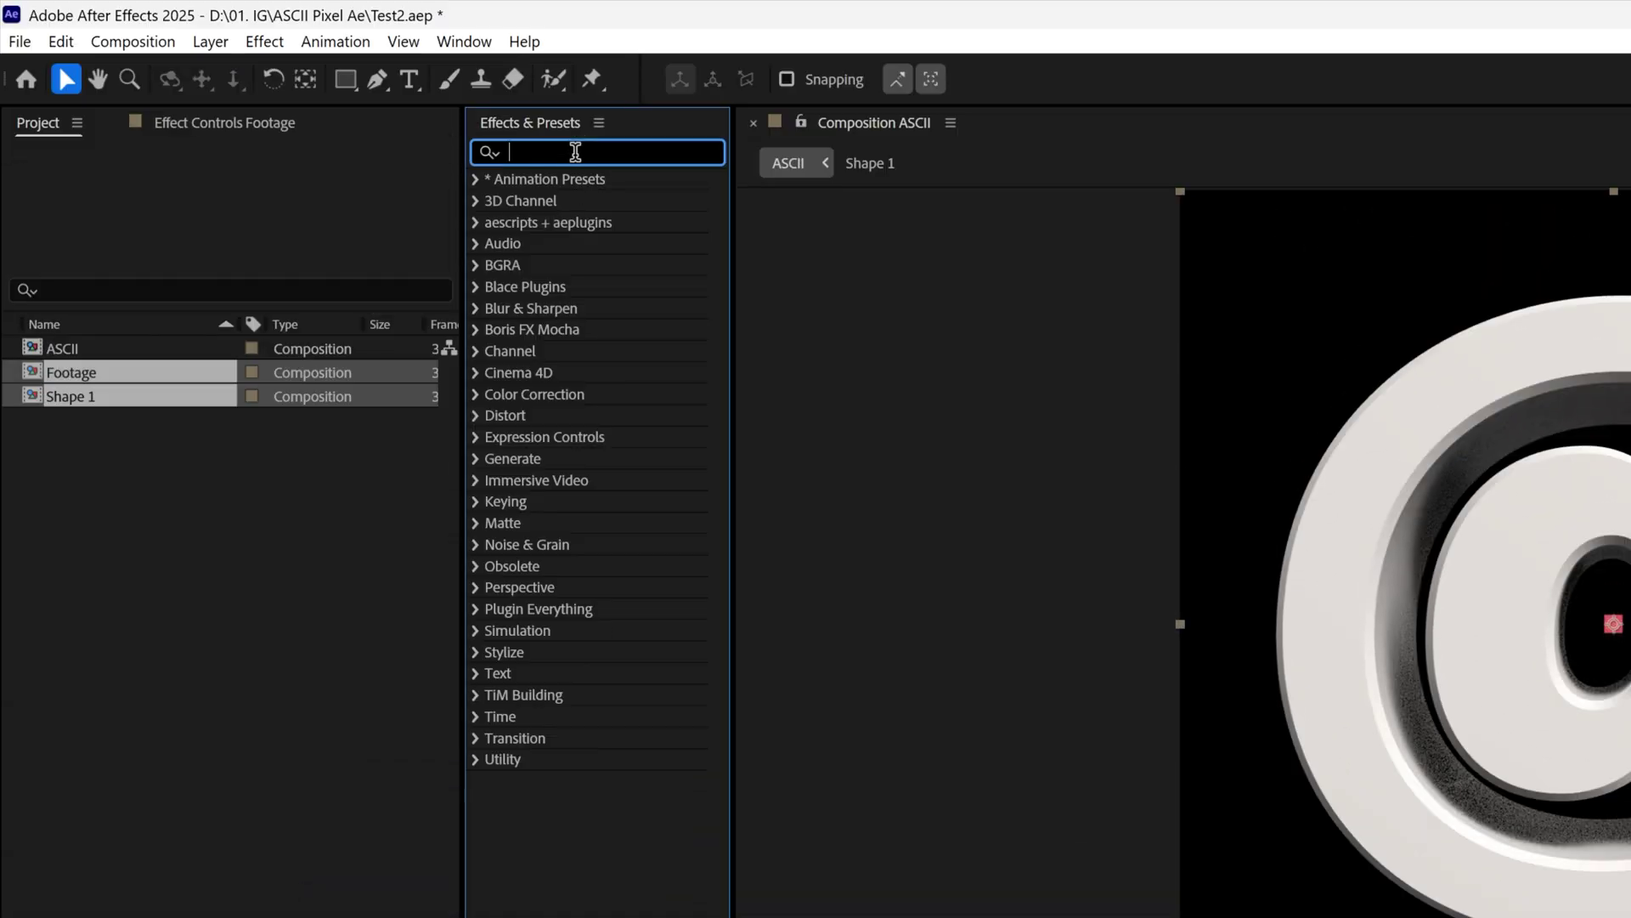
text(mosaic)
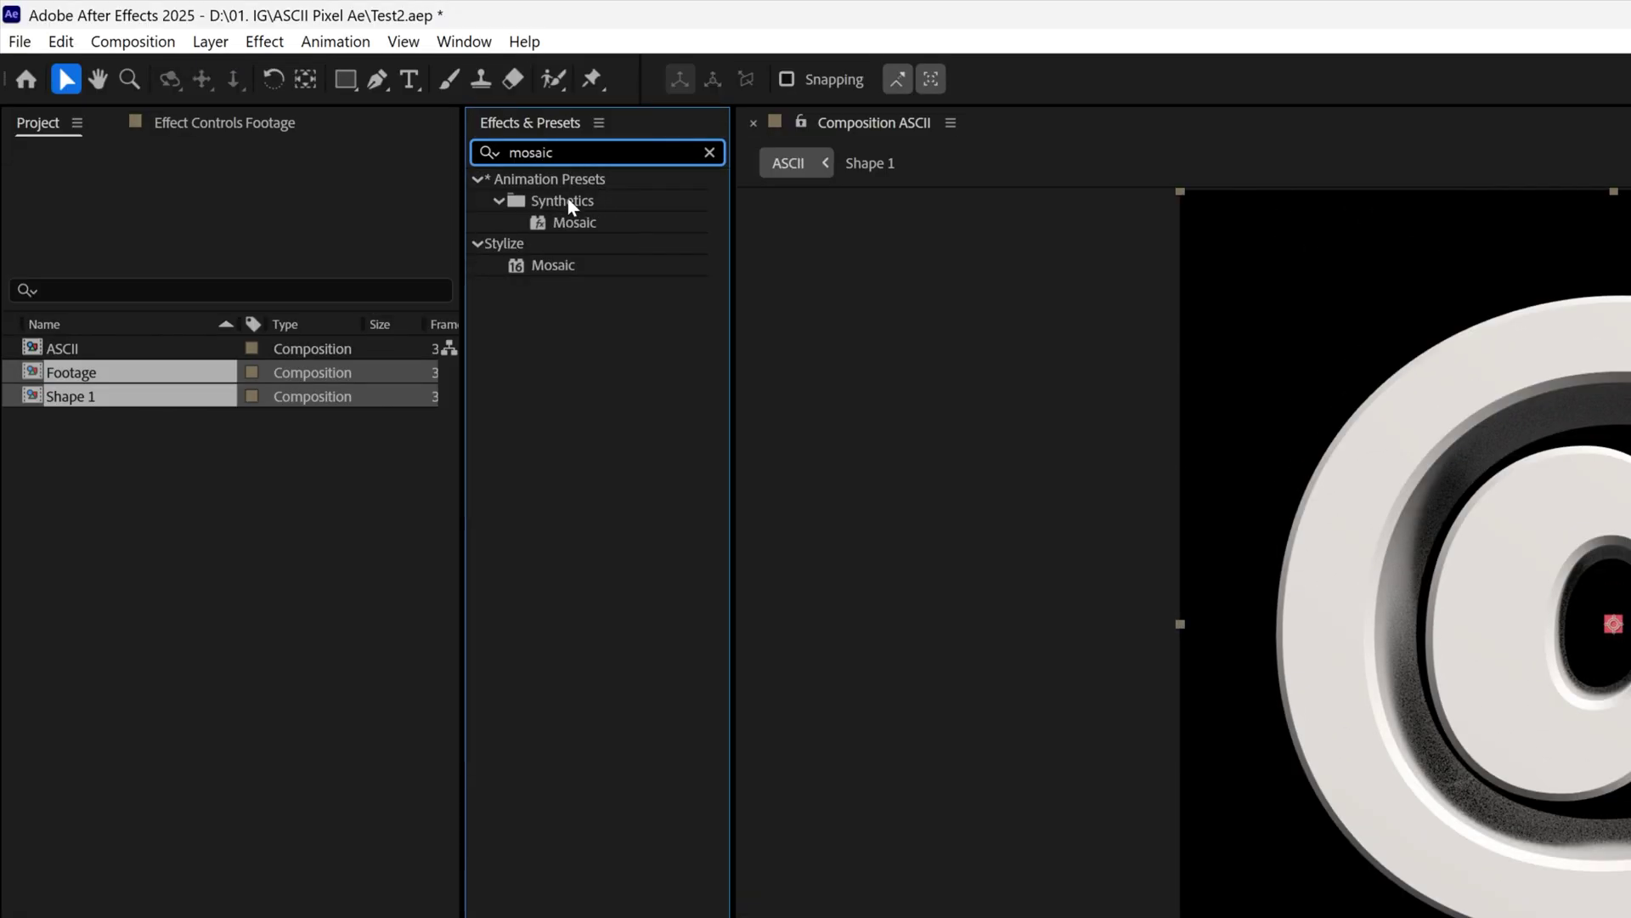
double_click(551, 265)
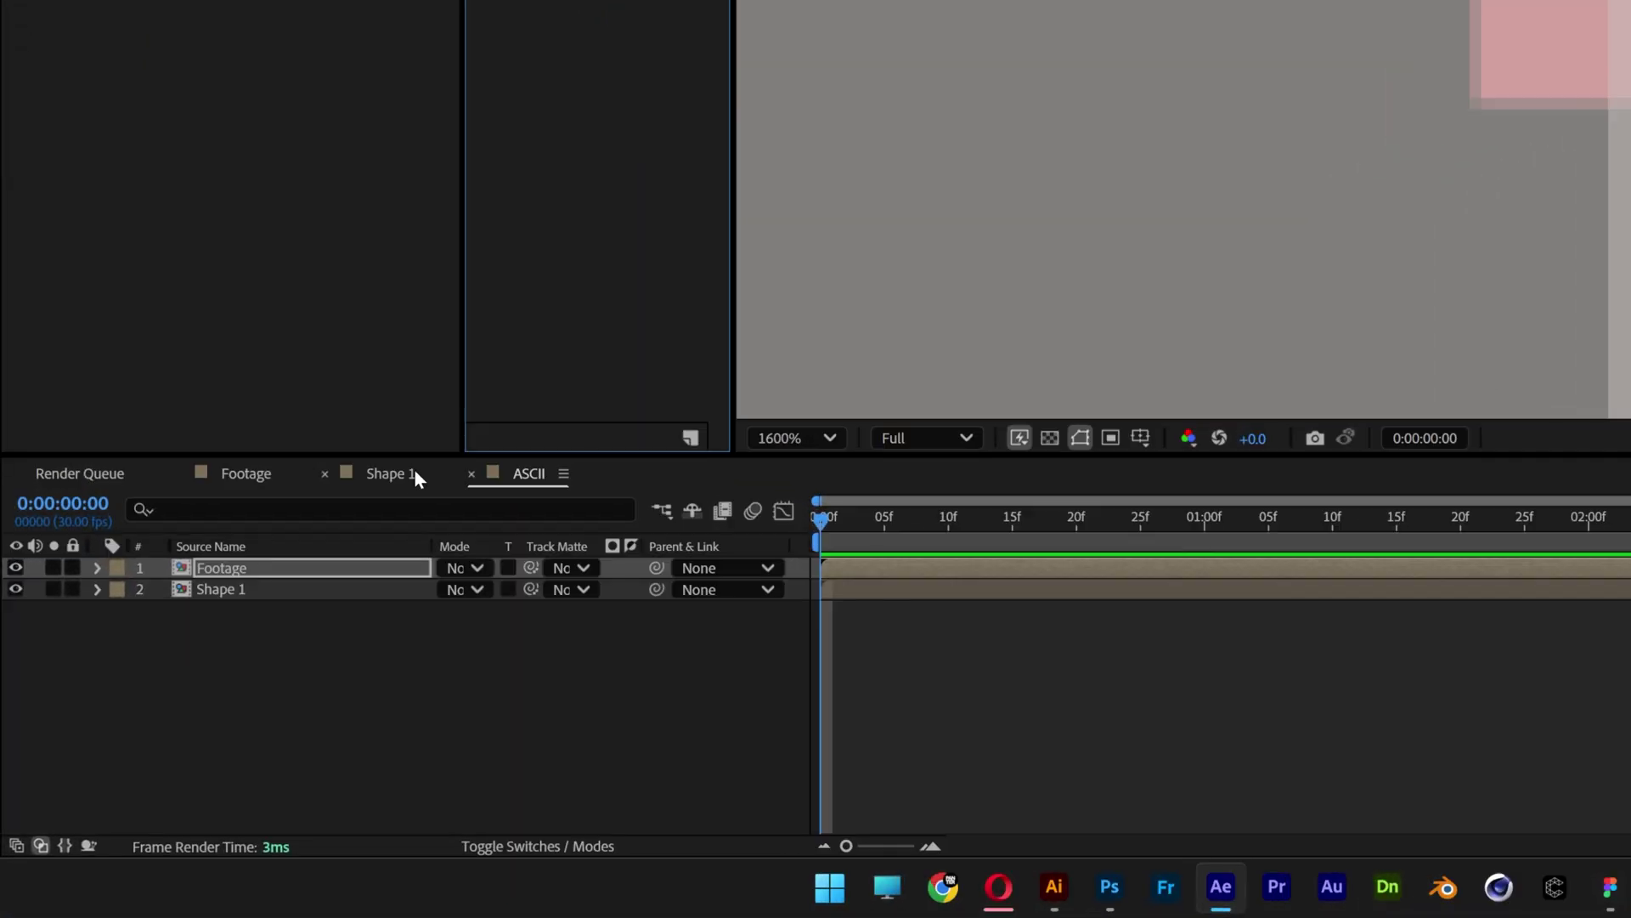
- Check Shape 1's 27 × 27 composition settings, then return to the ASCII composition
click(394, 472)
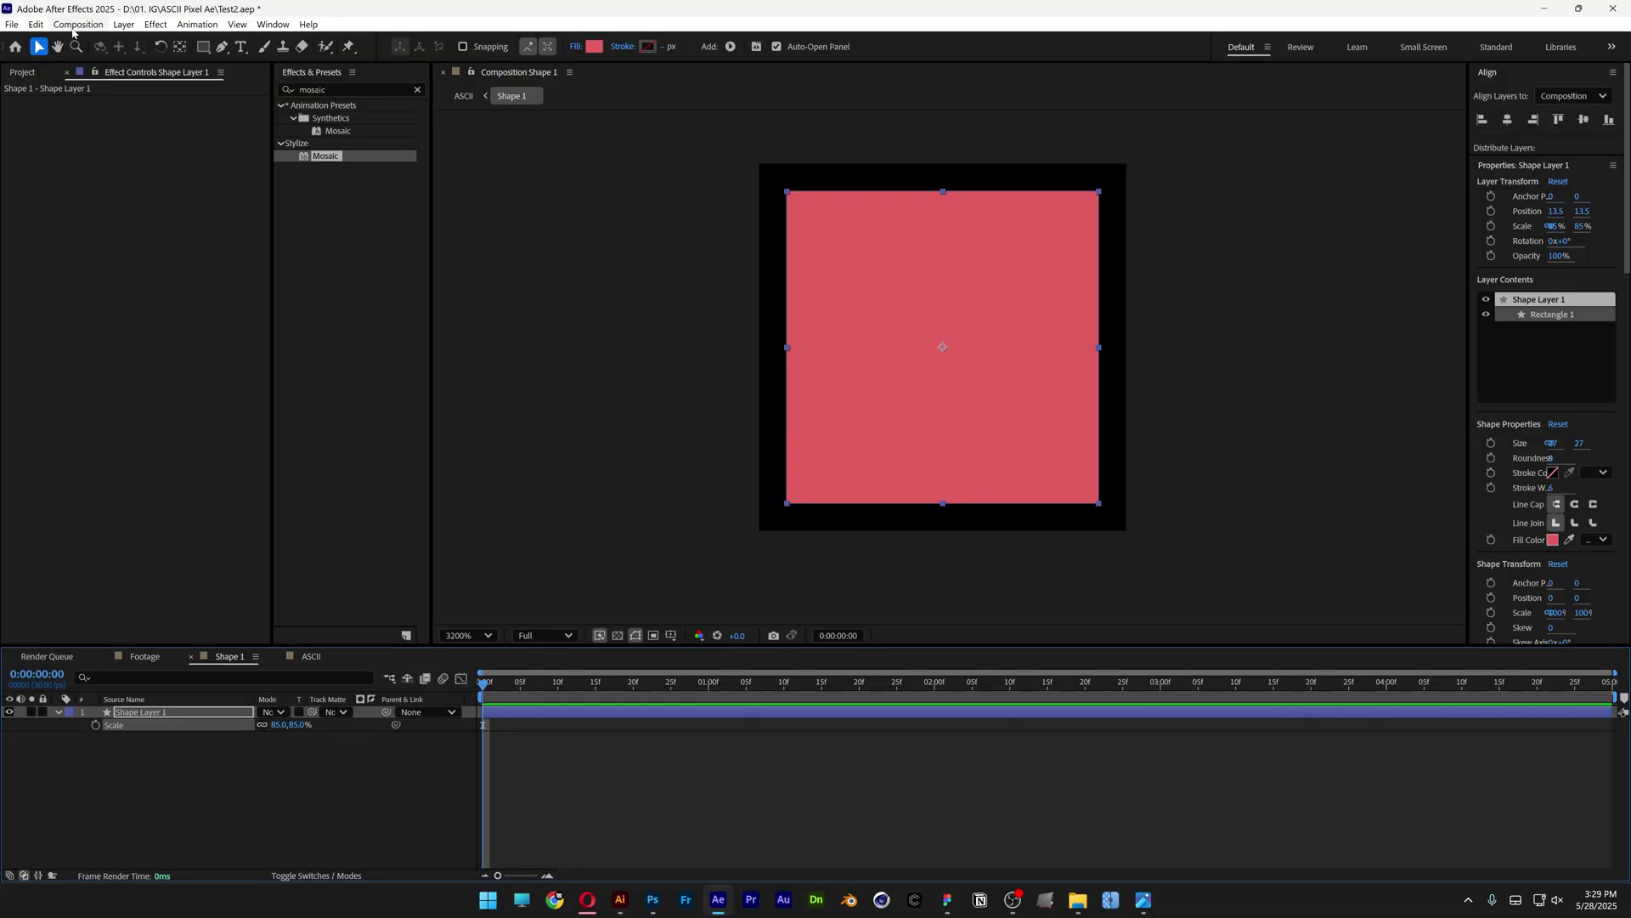
click(77, 24)
click(108, 59)
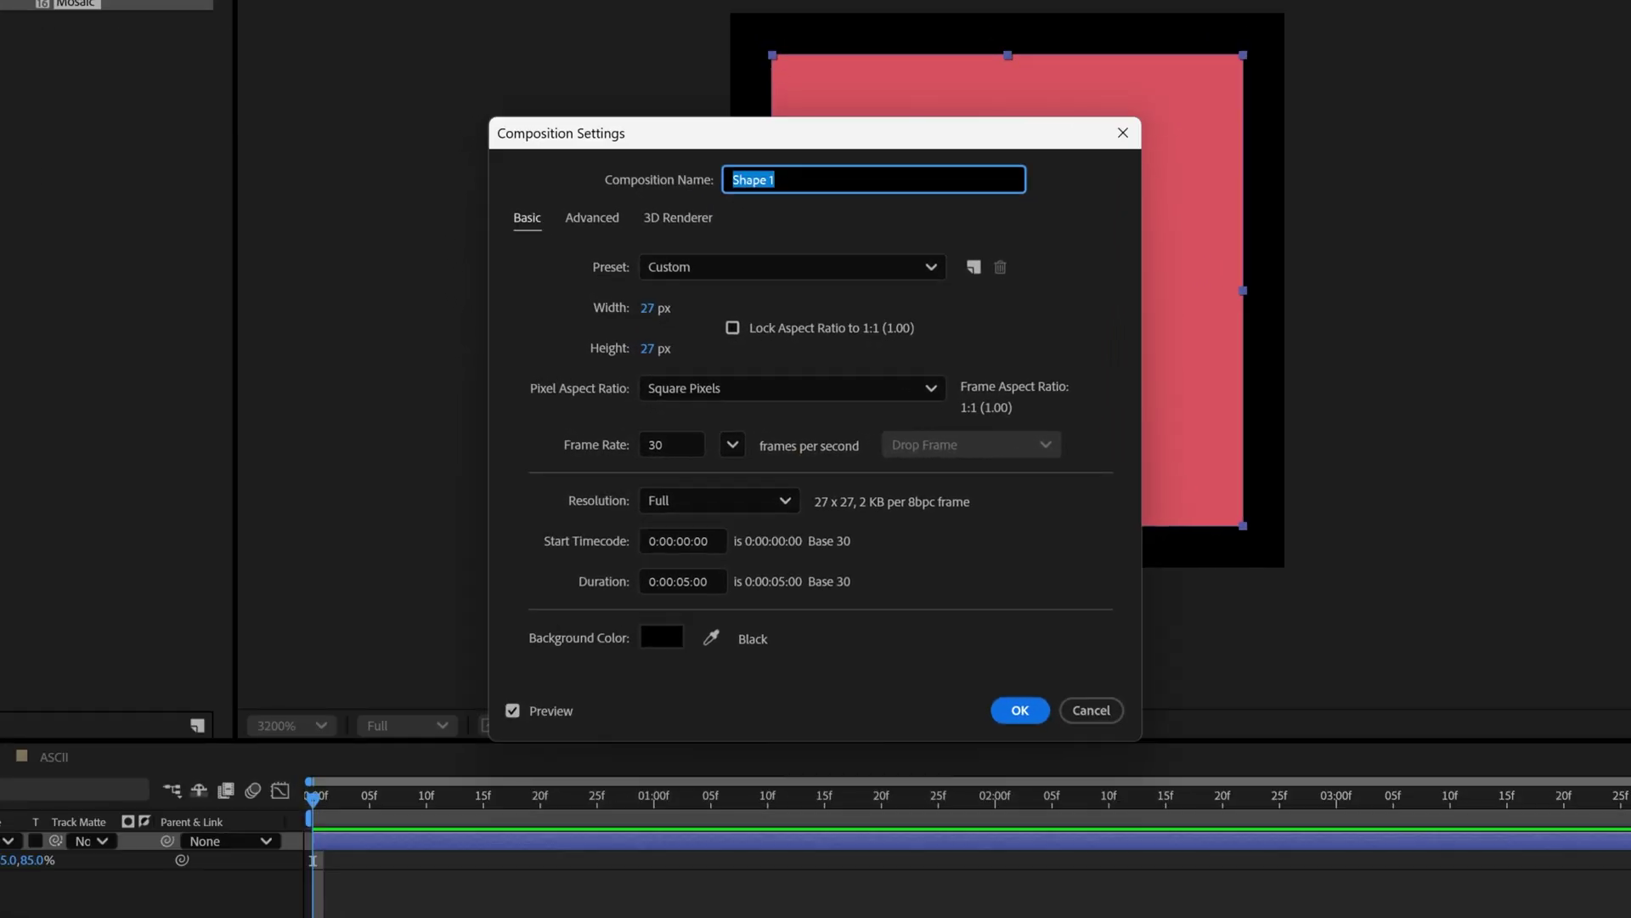
key(Return)
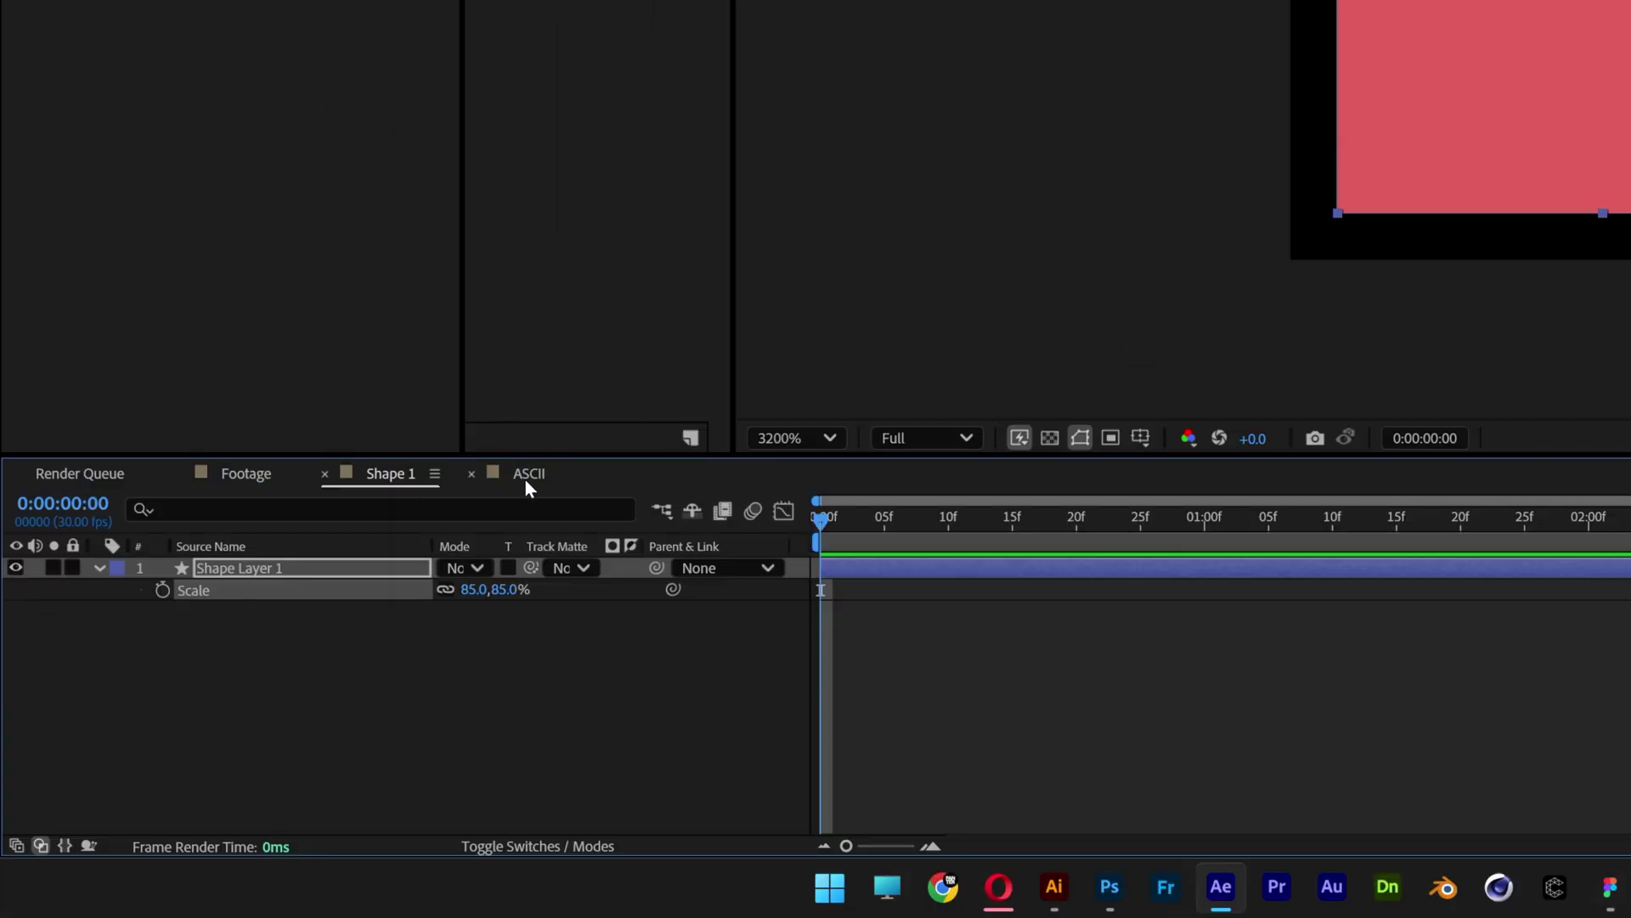
click(525, 477)
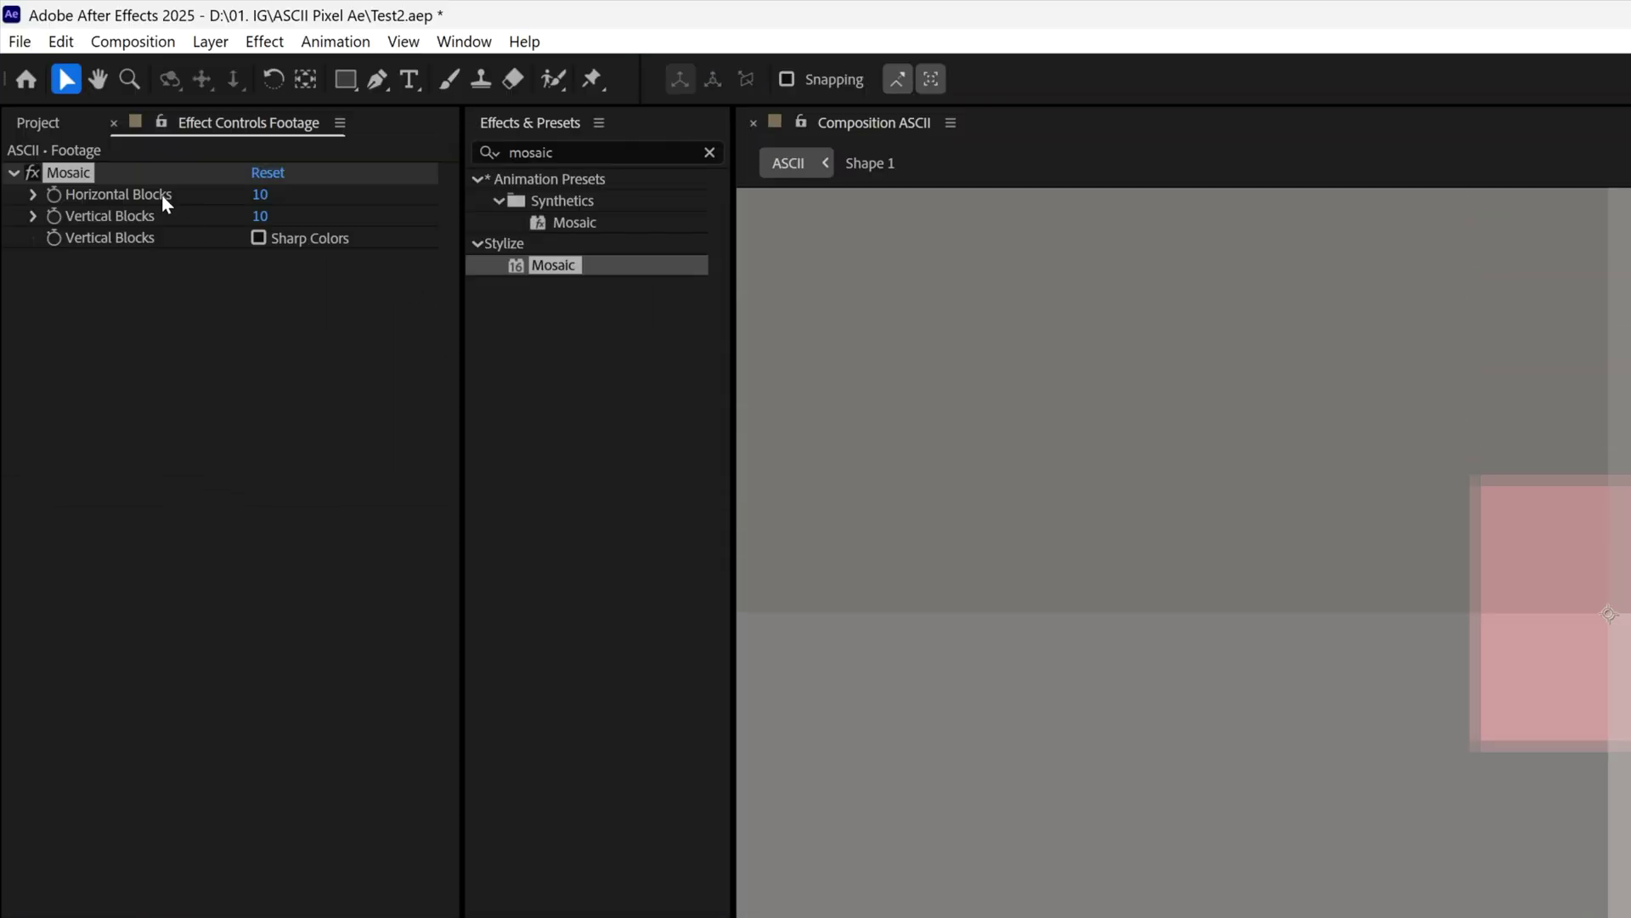
- Set Mosaic Horizontal Blocks to 1080/27 (40) and Vertical Blocks to 40
click(262, 195)
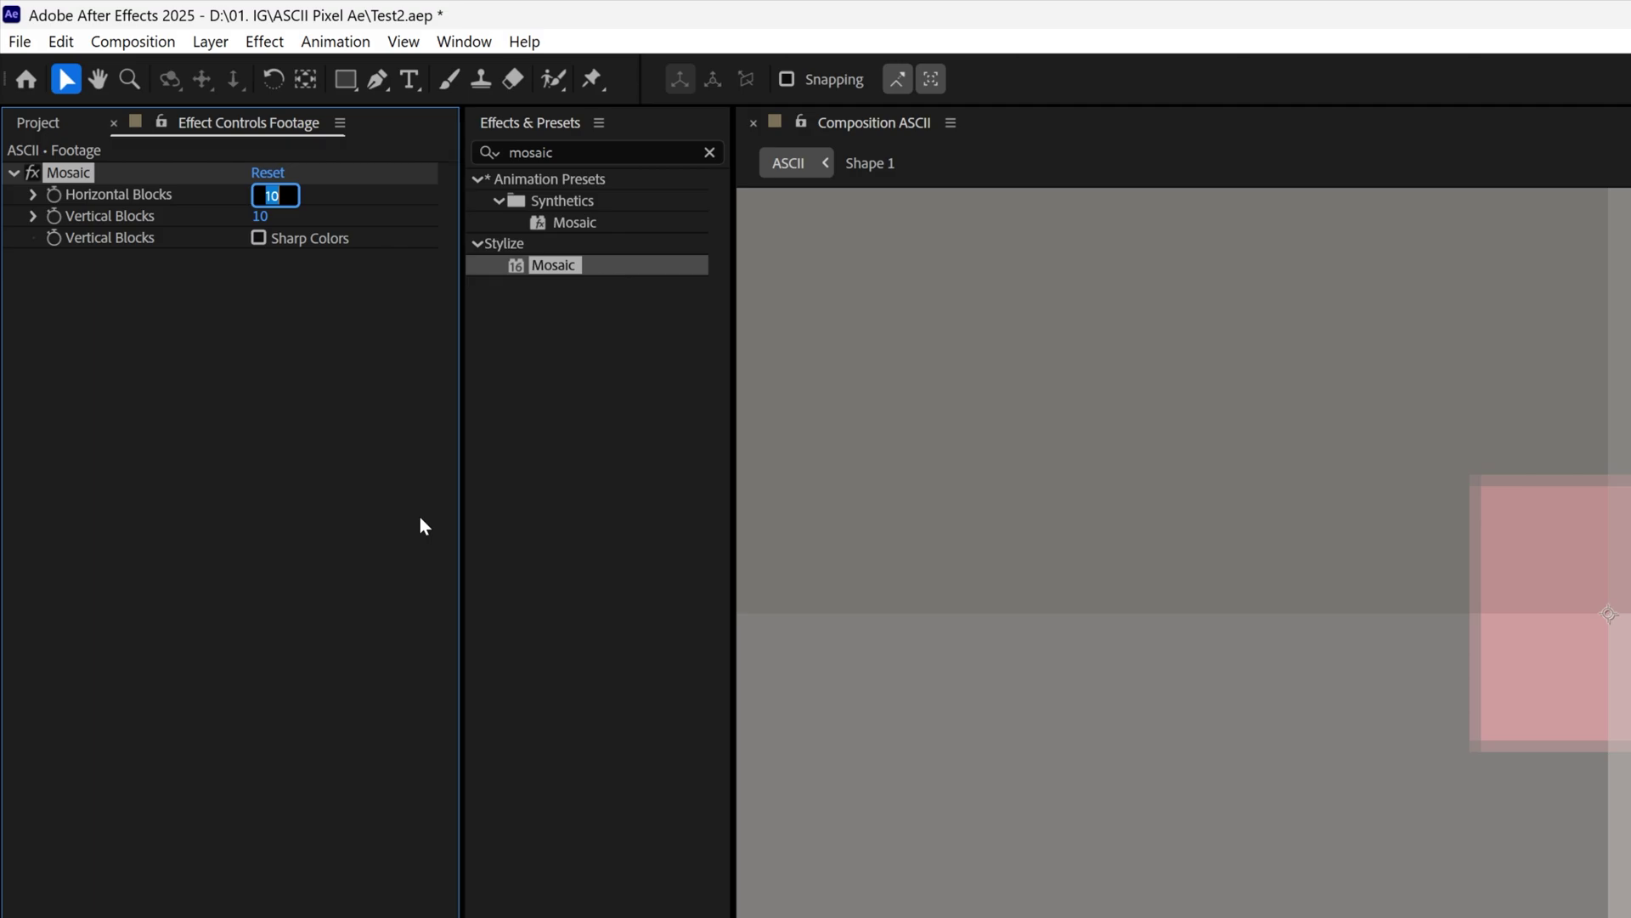
text(1080)
text(/)
text(27)
key(Return)
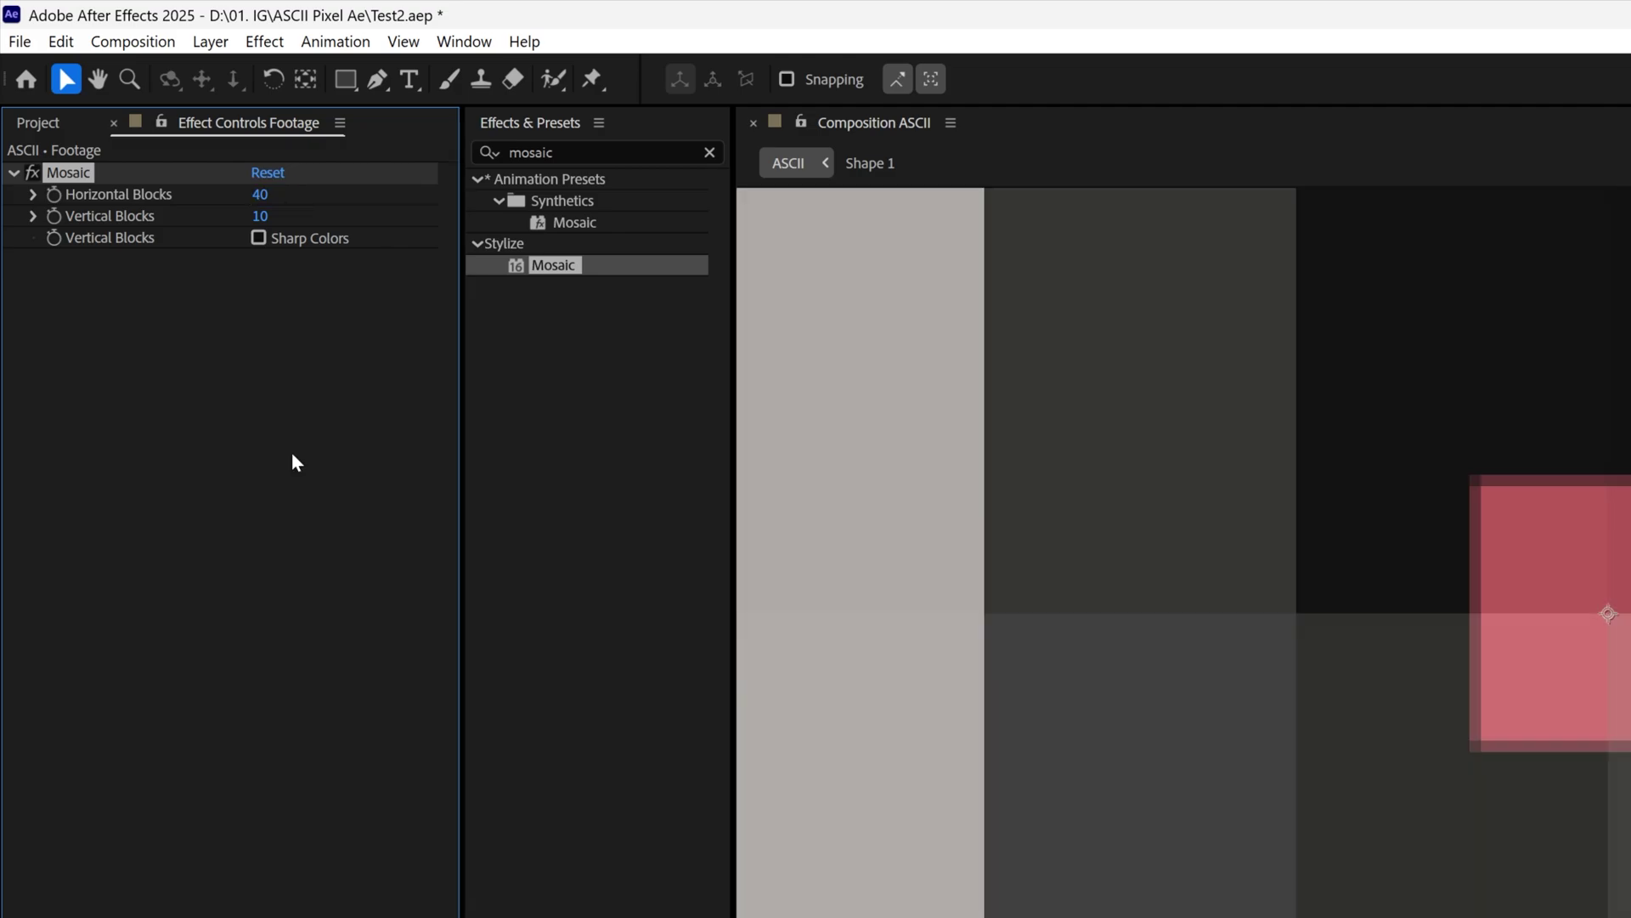
click(266, 196)
key(Tab)
text(40)
key(Return)
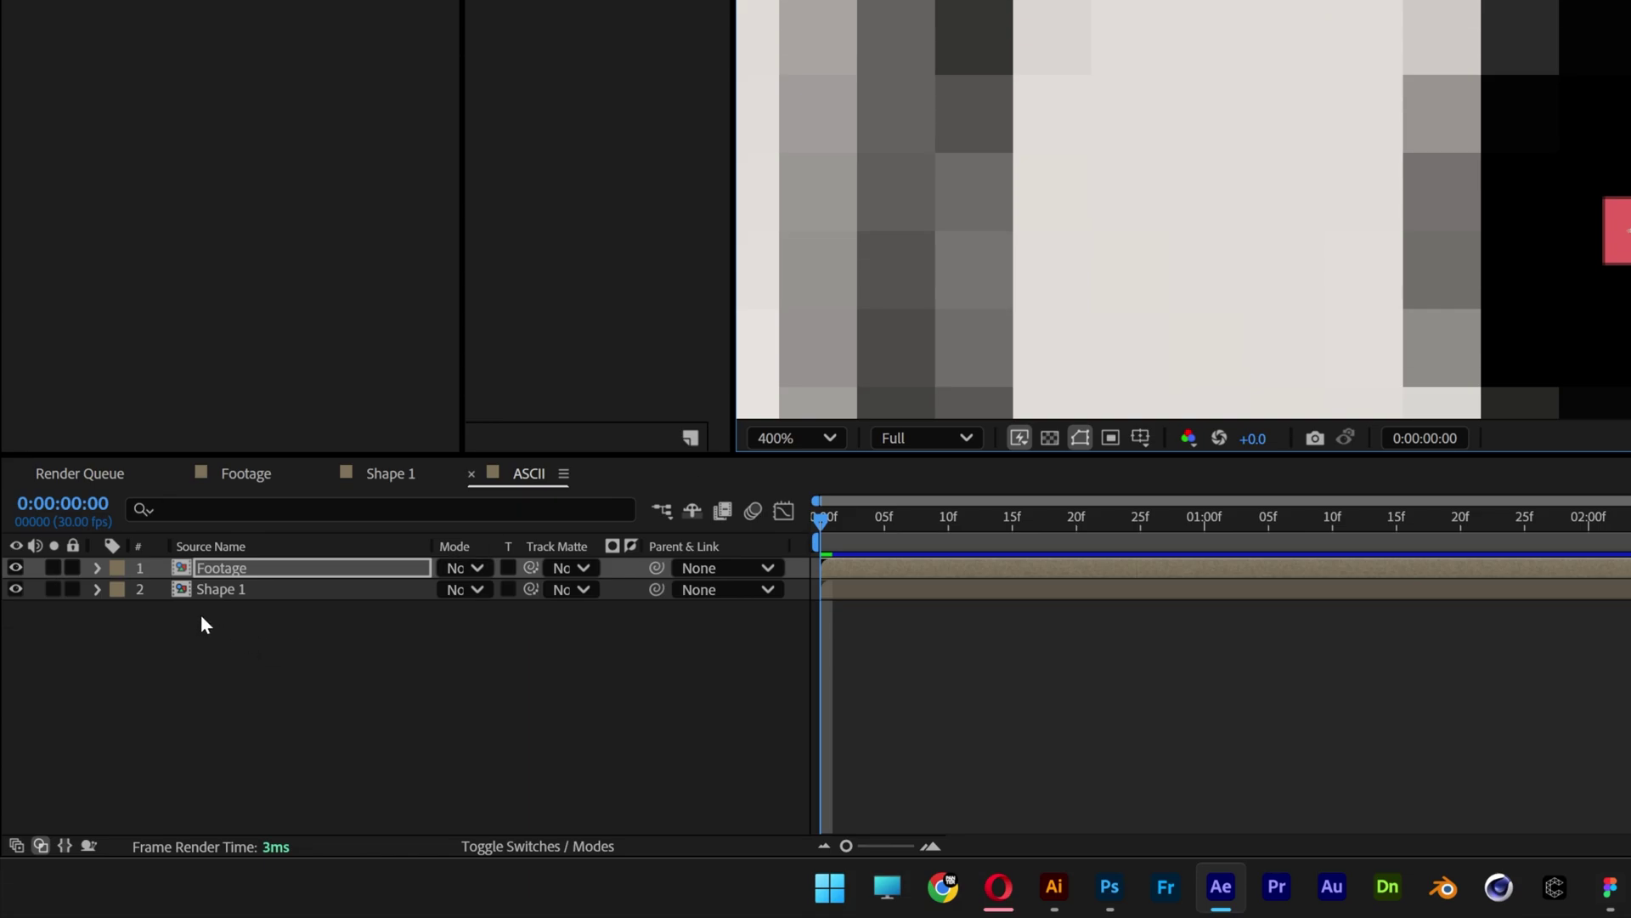
- Align the Shape 1 layer to the composition's left and top edges, at position 13.5, 13.5
click(228, 592)
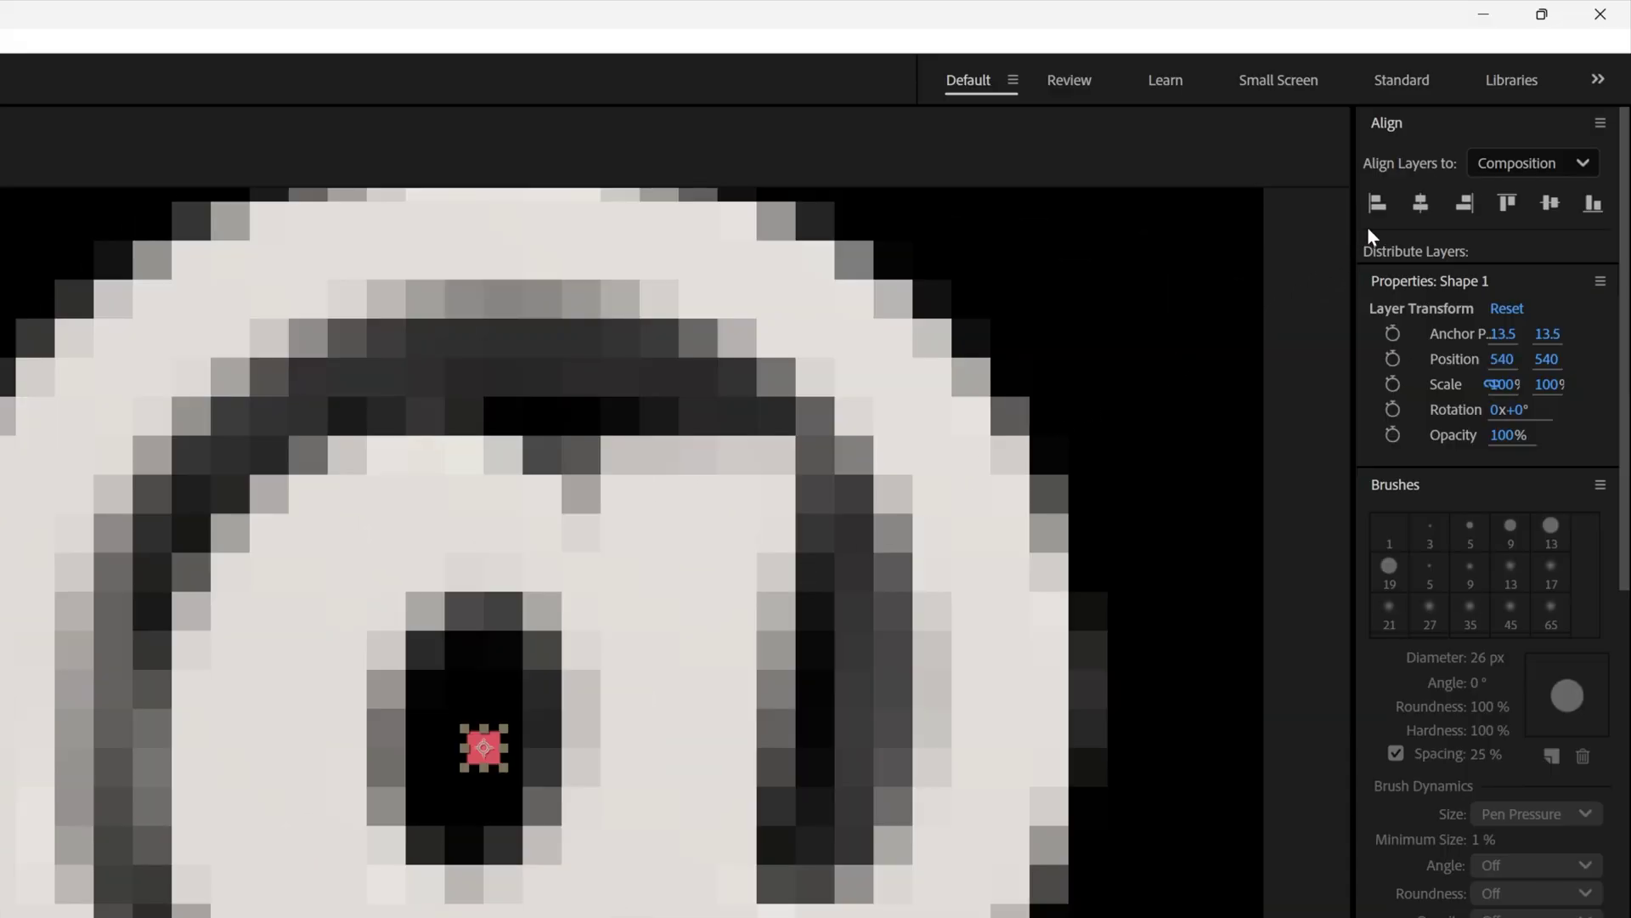
click(1376, 214)
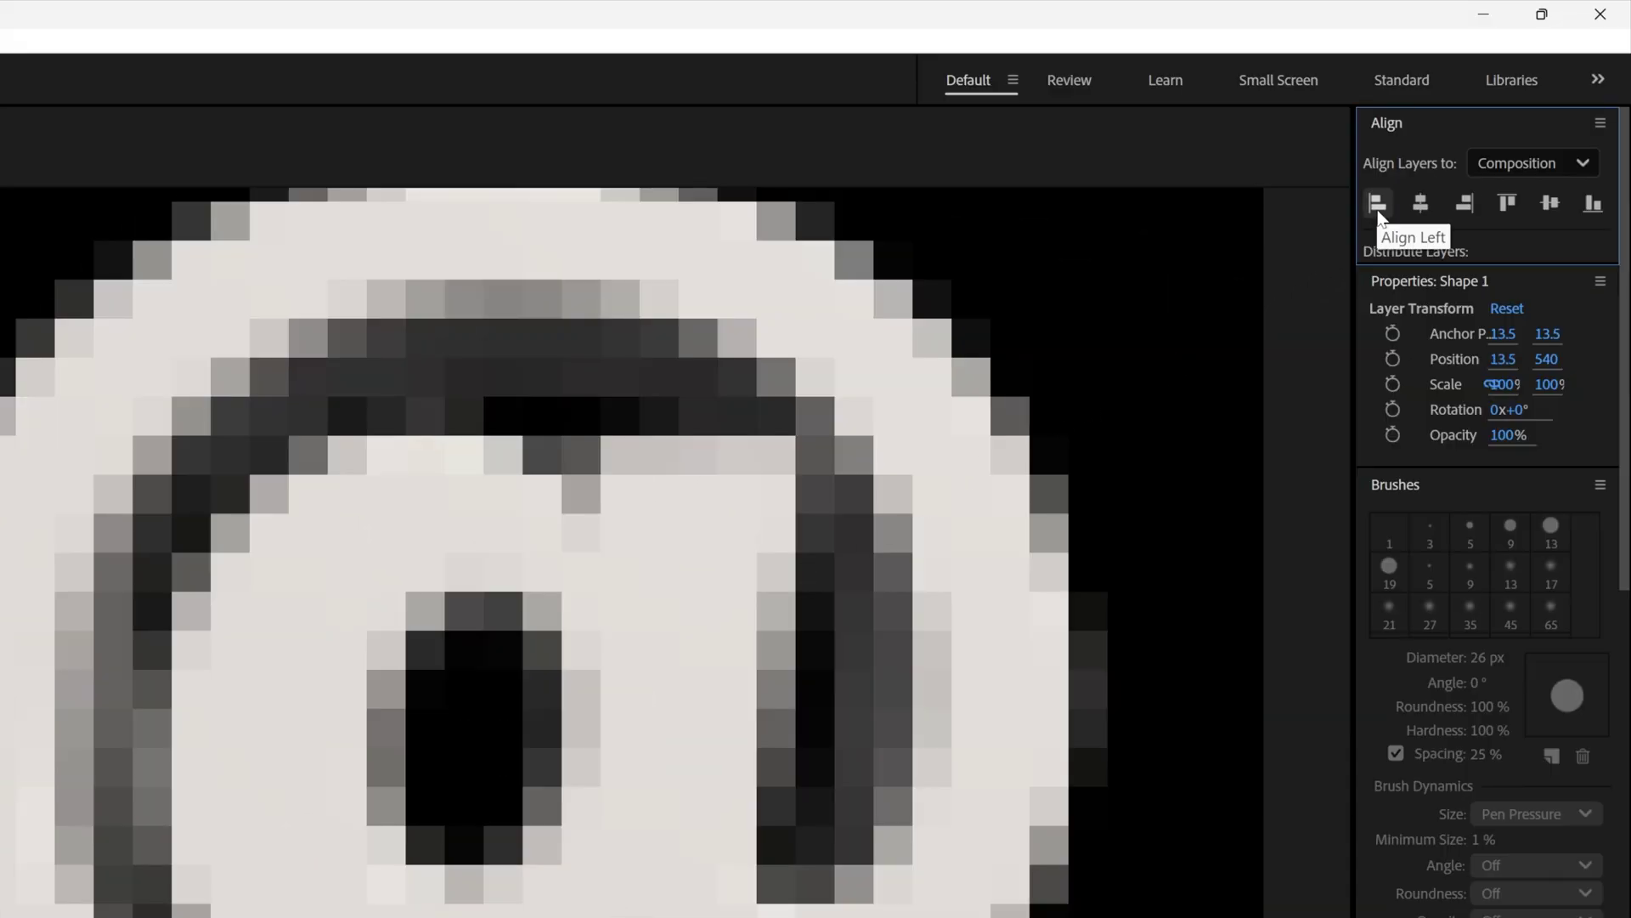
click(1506, 204)
scroll(728, 445, up, 3)
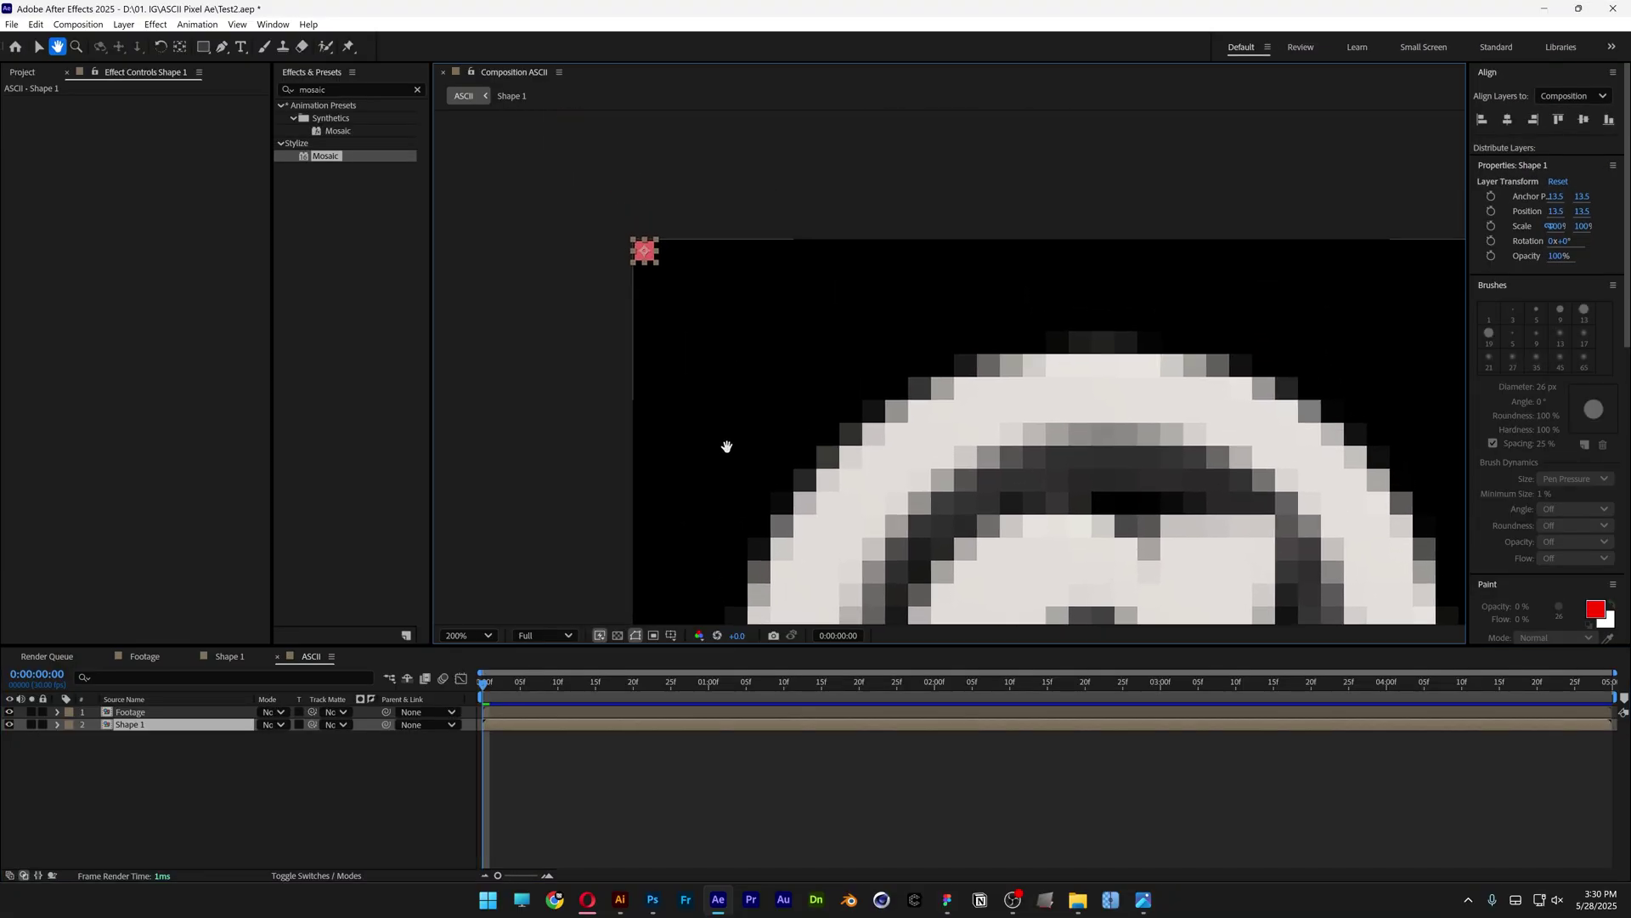
drag(728, 444, 612, 258)
scroll(940, 510, down, 3)
drag(940, 509, 655, 255)
- Apply the CC RepeTile effect to the Shape 1 layer
key(v)
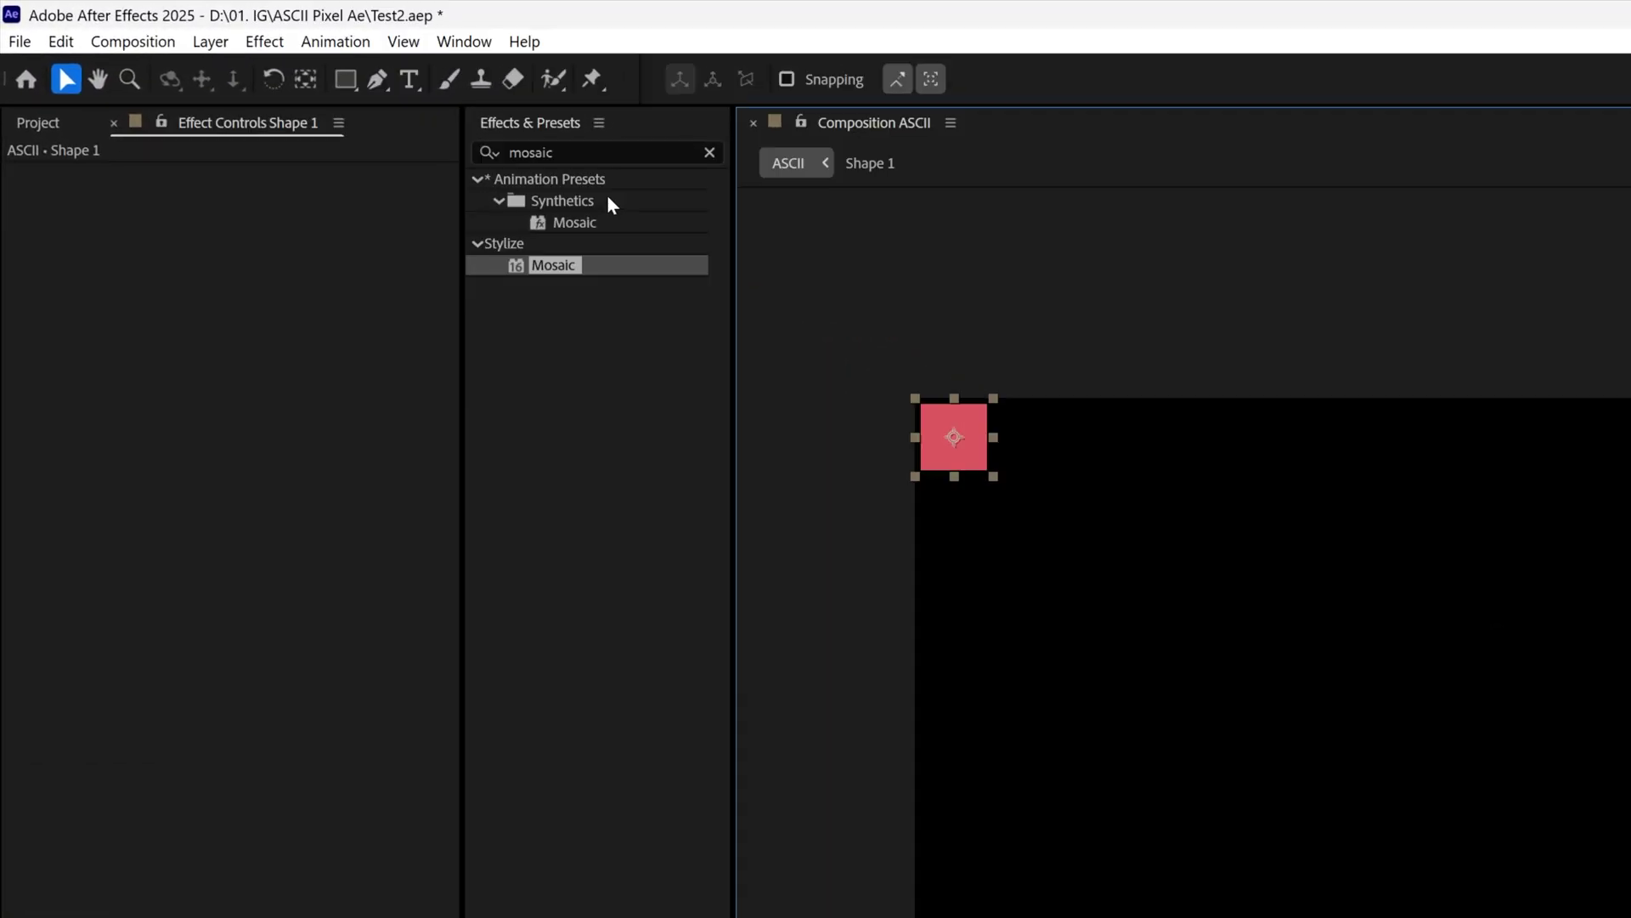
click(282, 86)
text(repe)
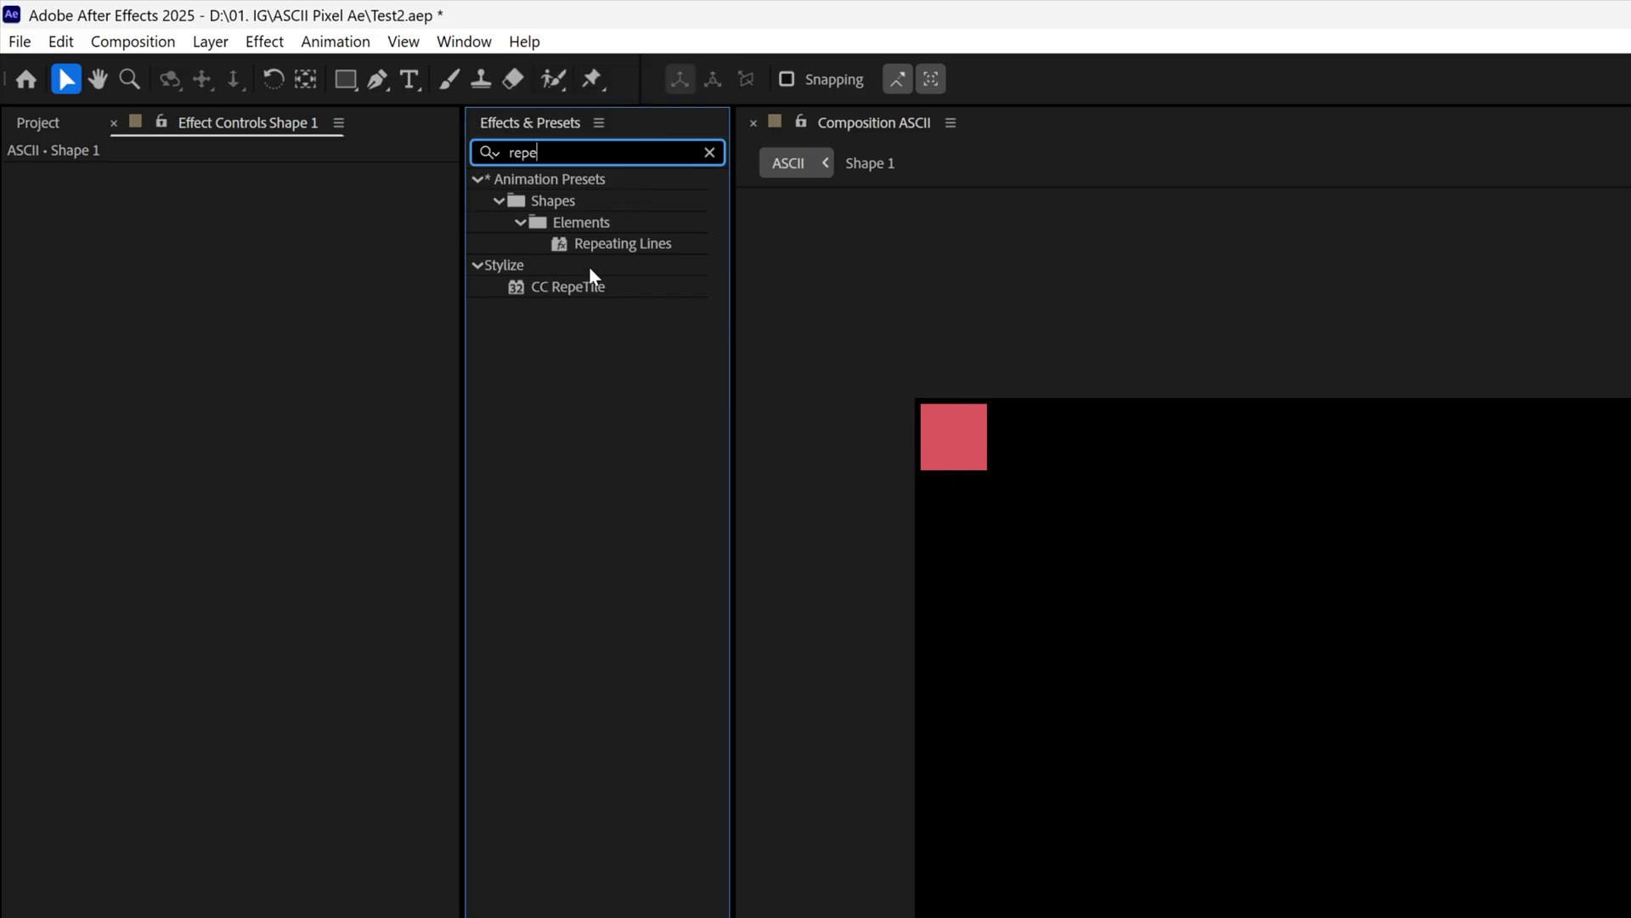
drag(586, 287, 248, 917)
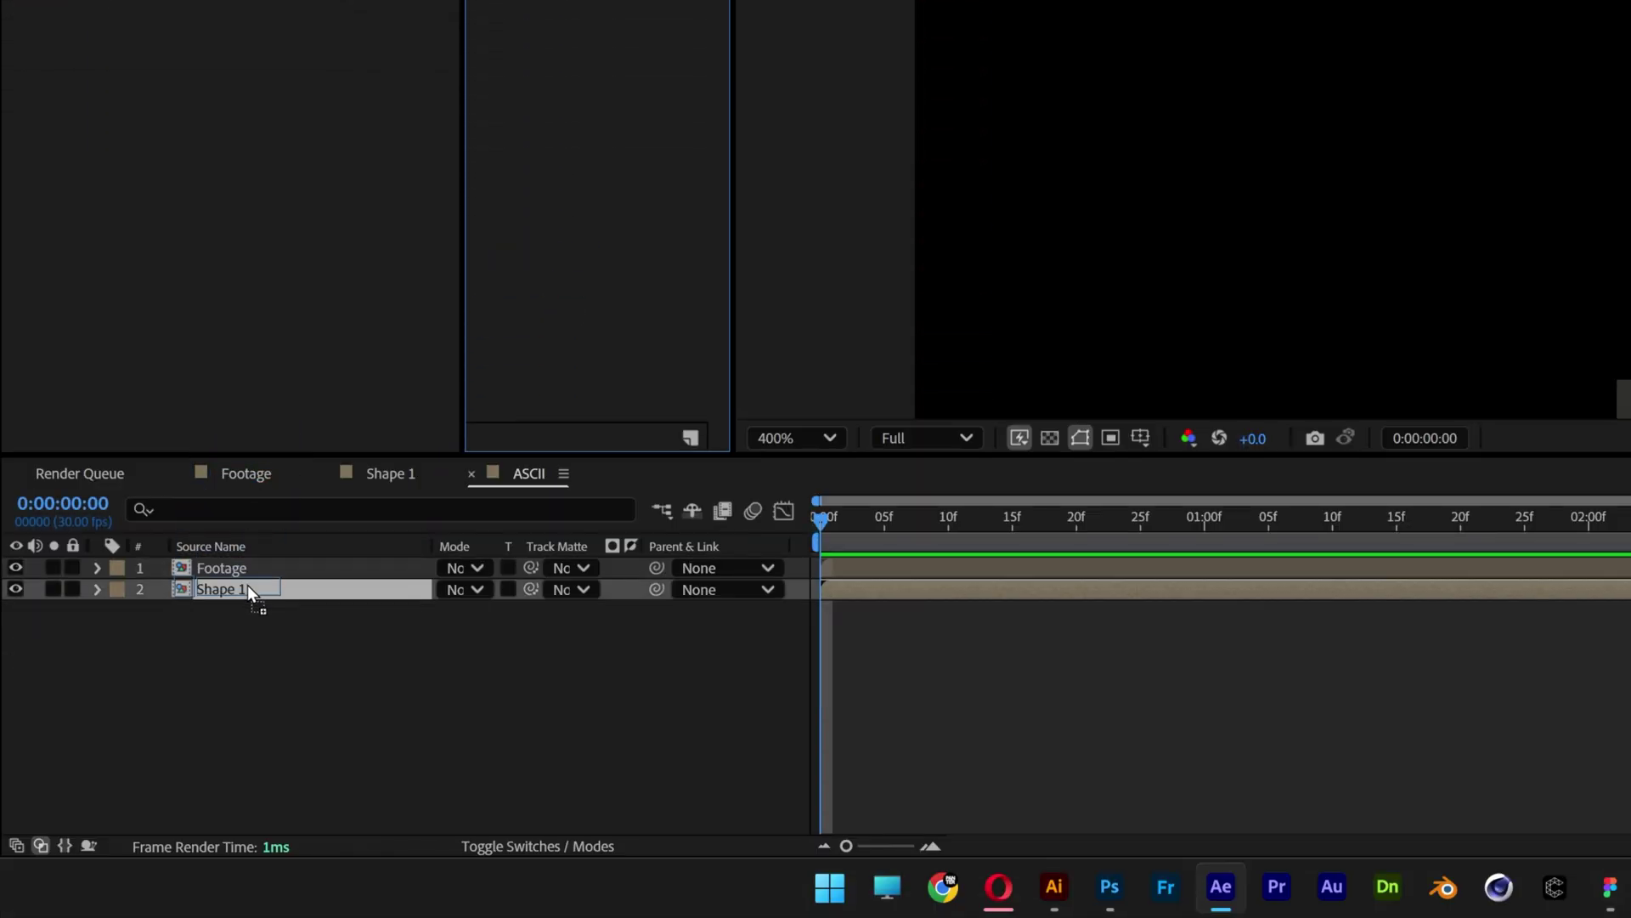
drag(248, 586, 246, 588)
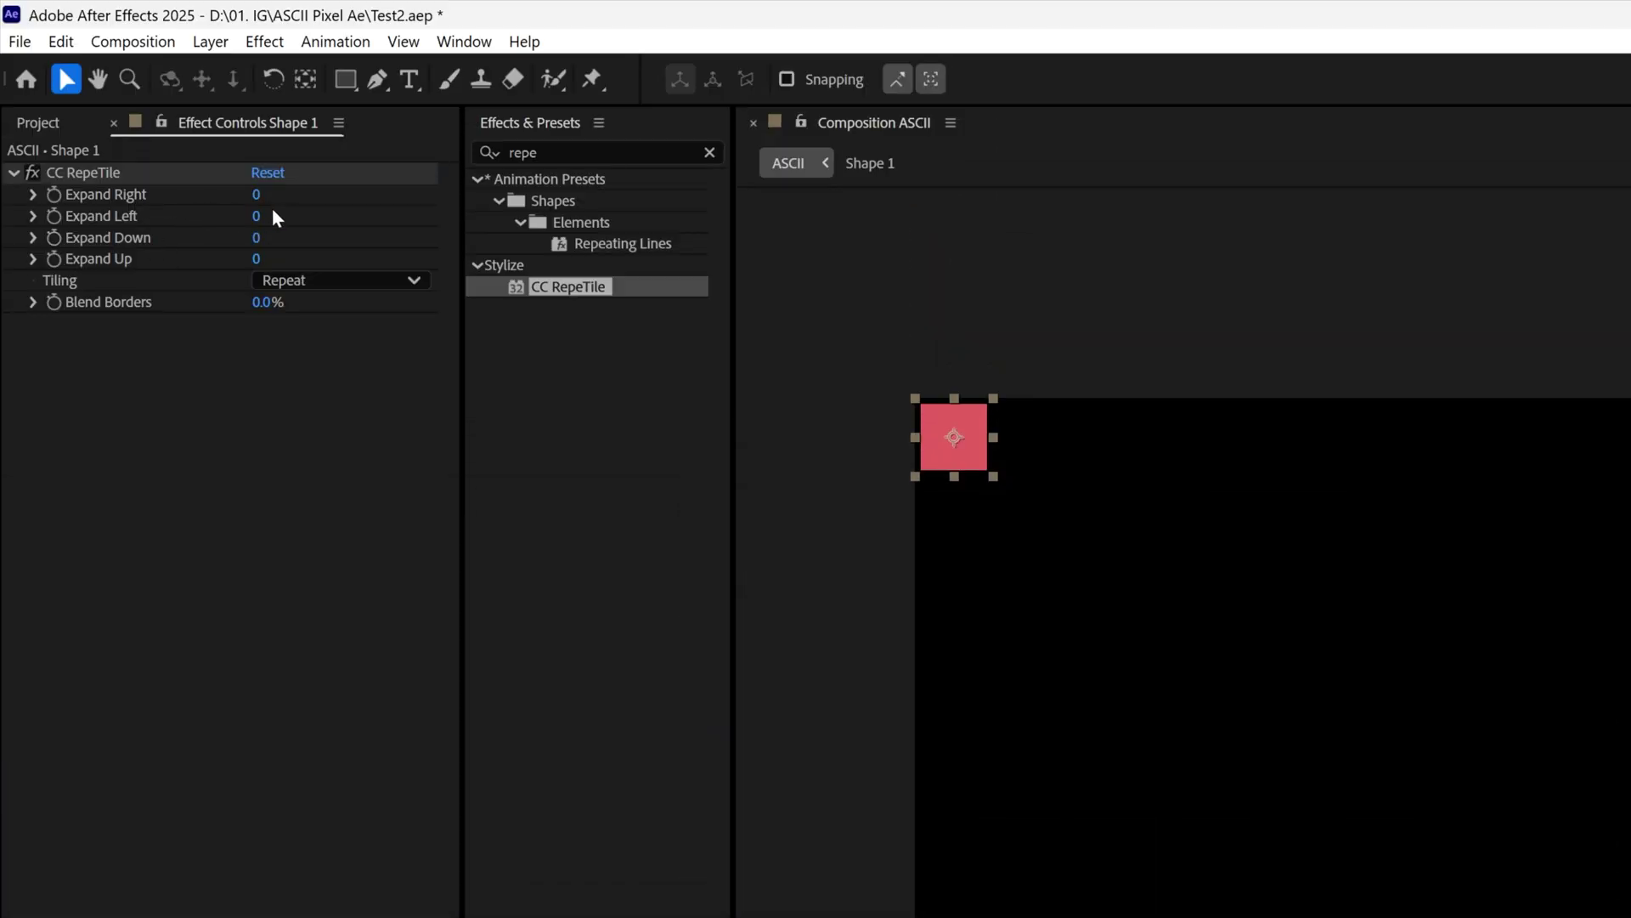
- Set RepeTile Expand Right and Expand Down to 1054 and fit the viewer
drag(256, 195, 915, 209)
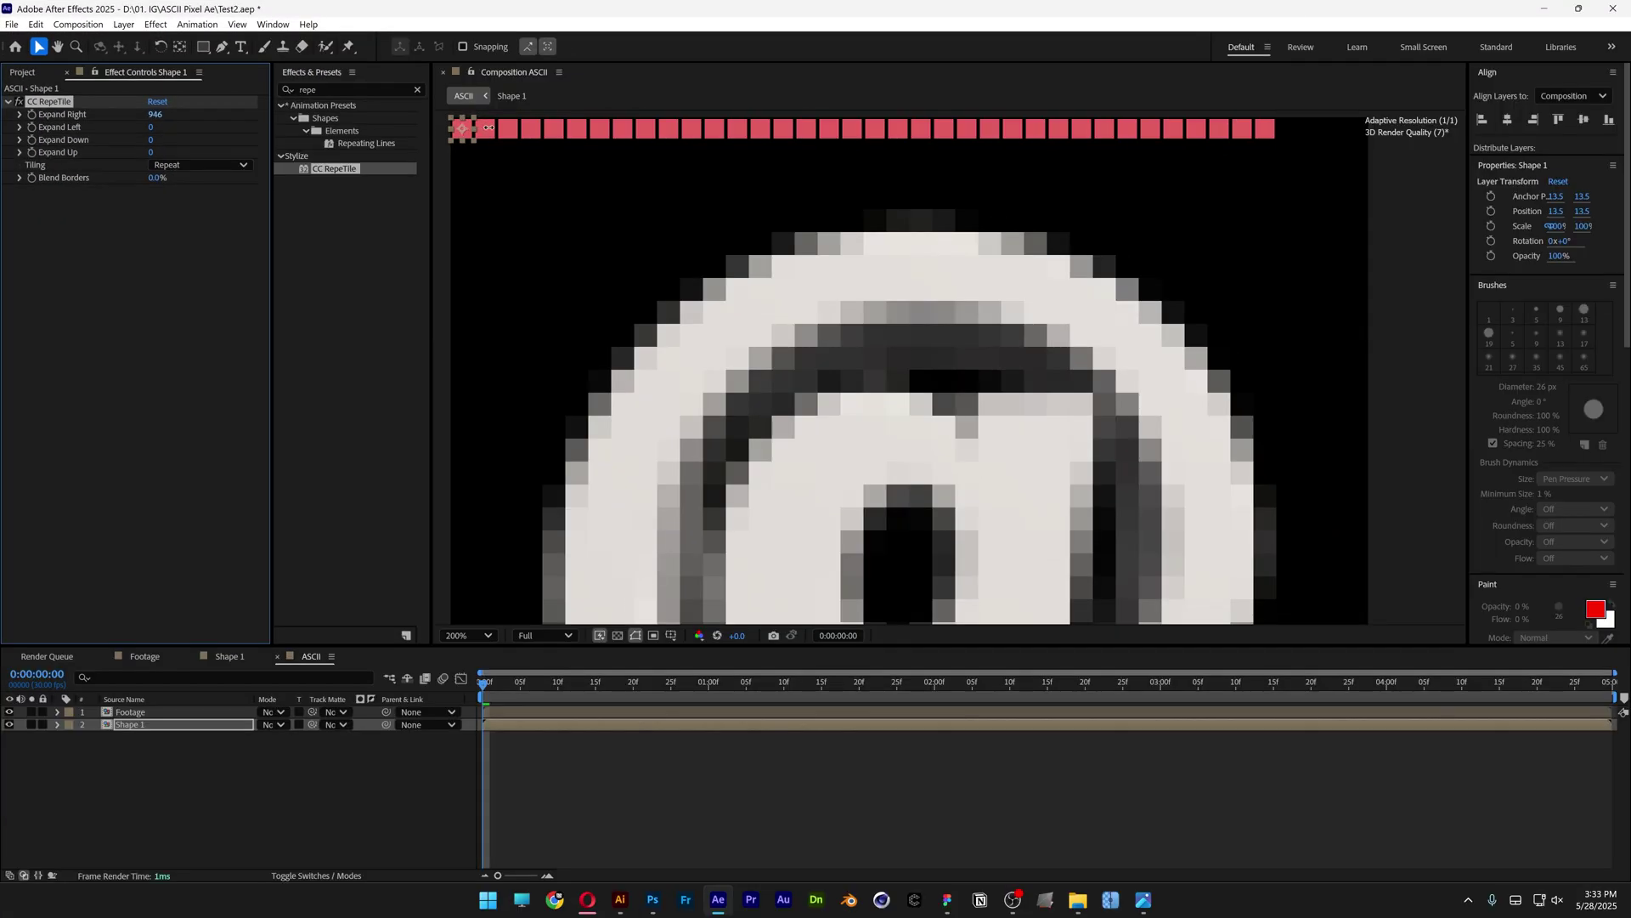
click(263, 194)
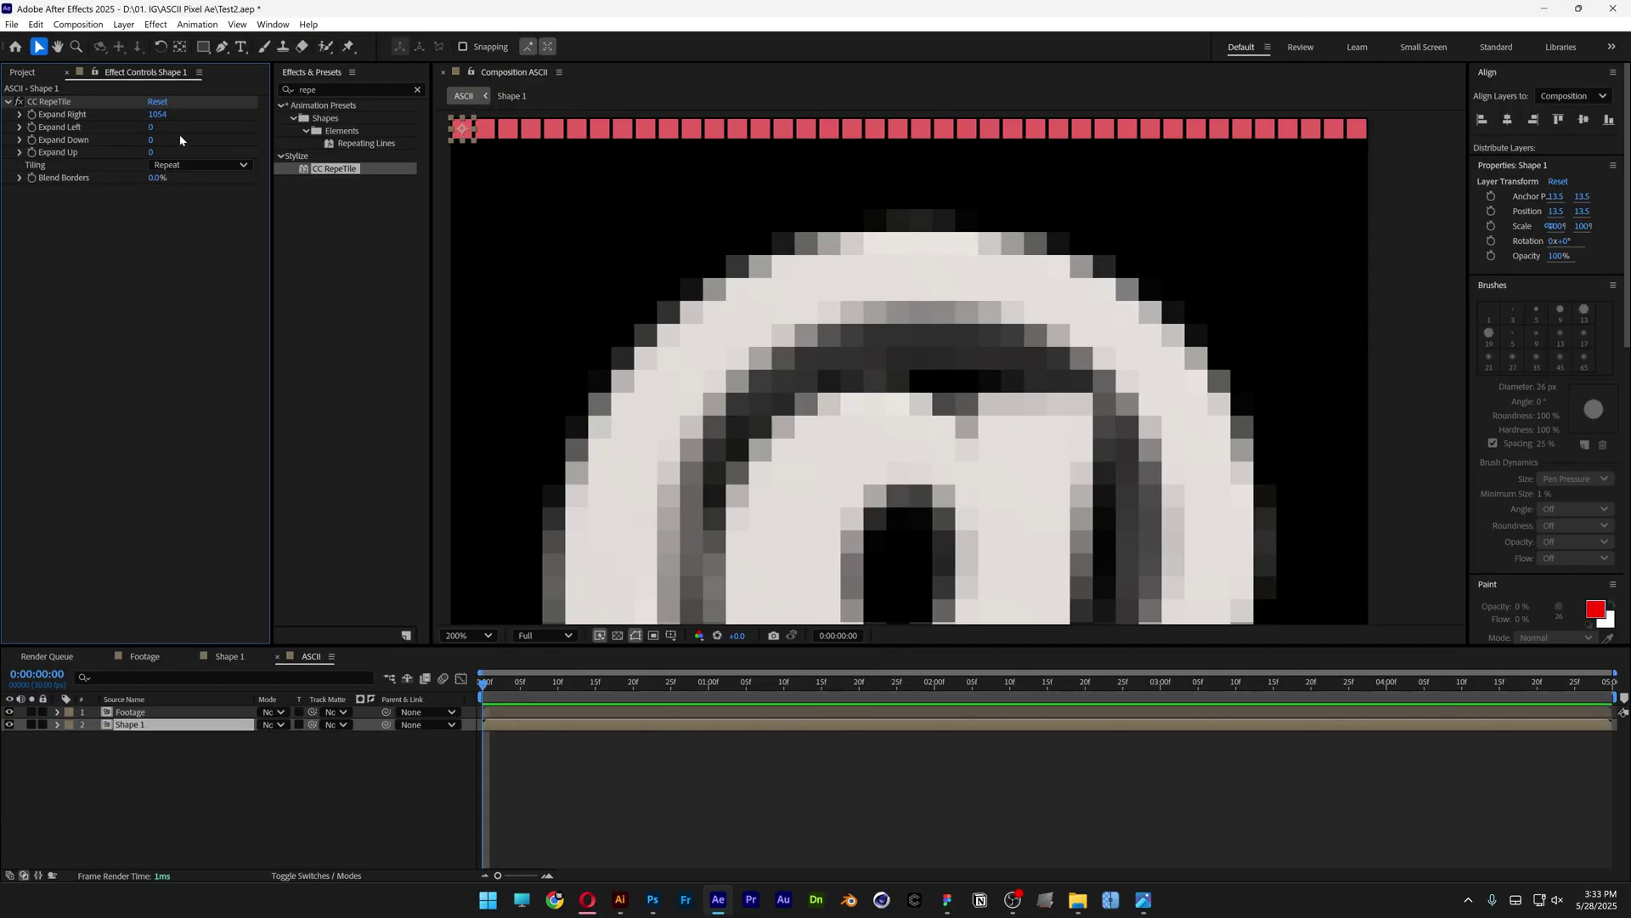
click(150, 141)
text(1054)
key(Return)
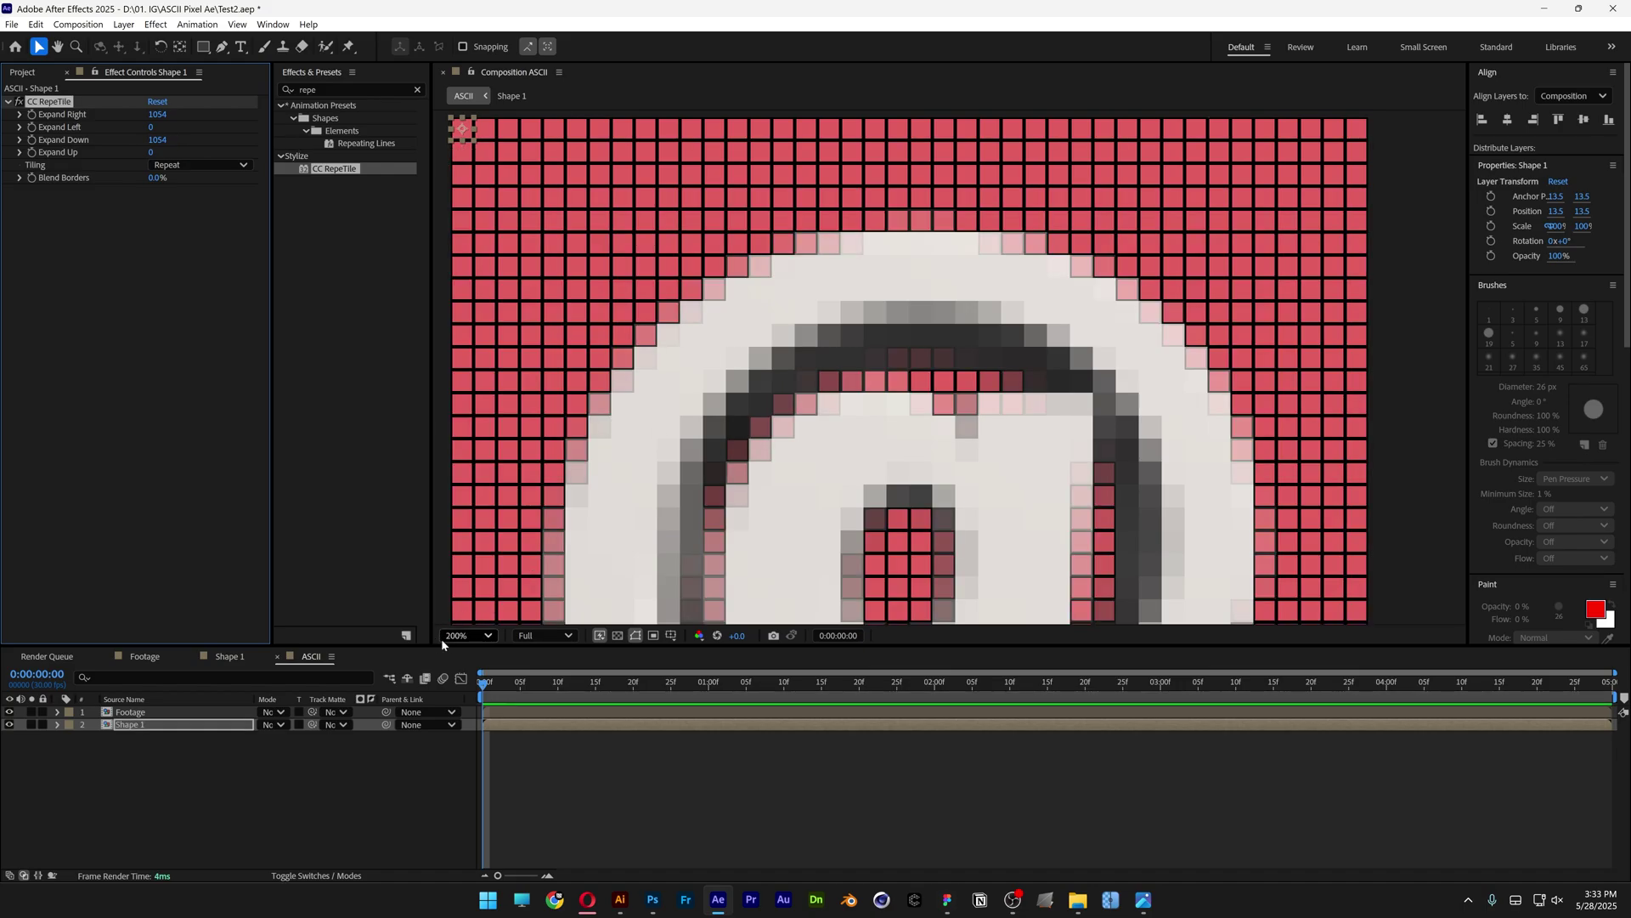
click(450, 636)
click(490, 349)
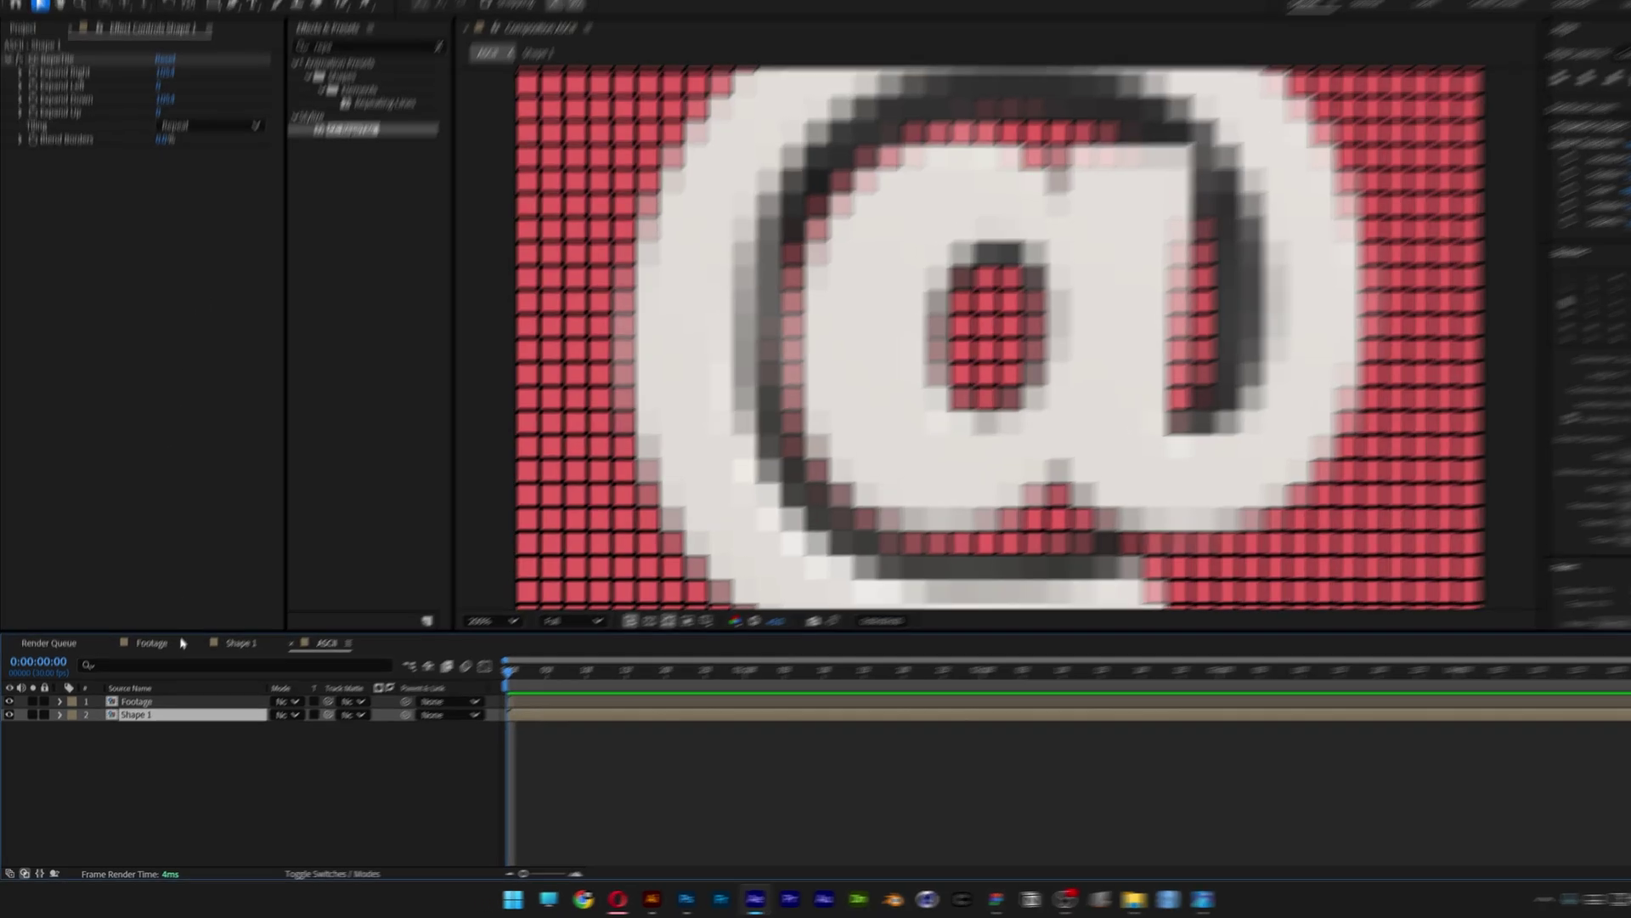
- Set Shape 1's Track Matte to 1. Footage, then select the Footage layer
click(161, 725)
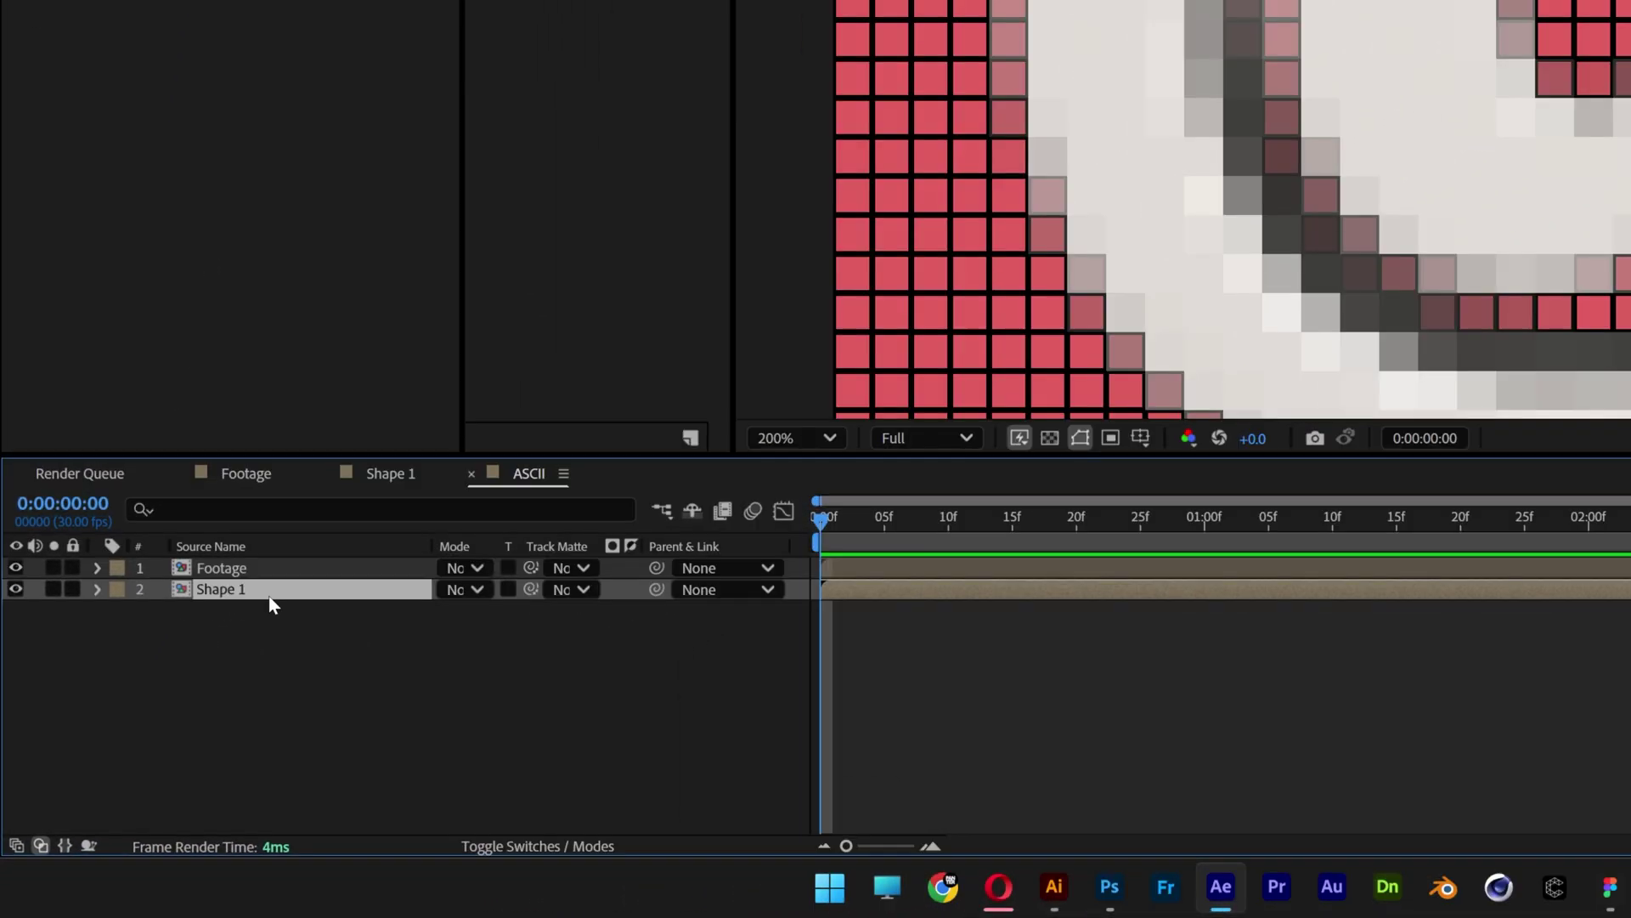
click(567, 590)
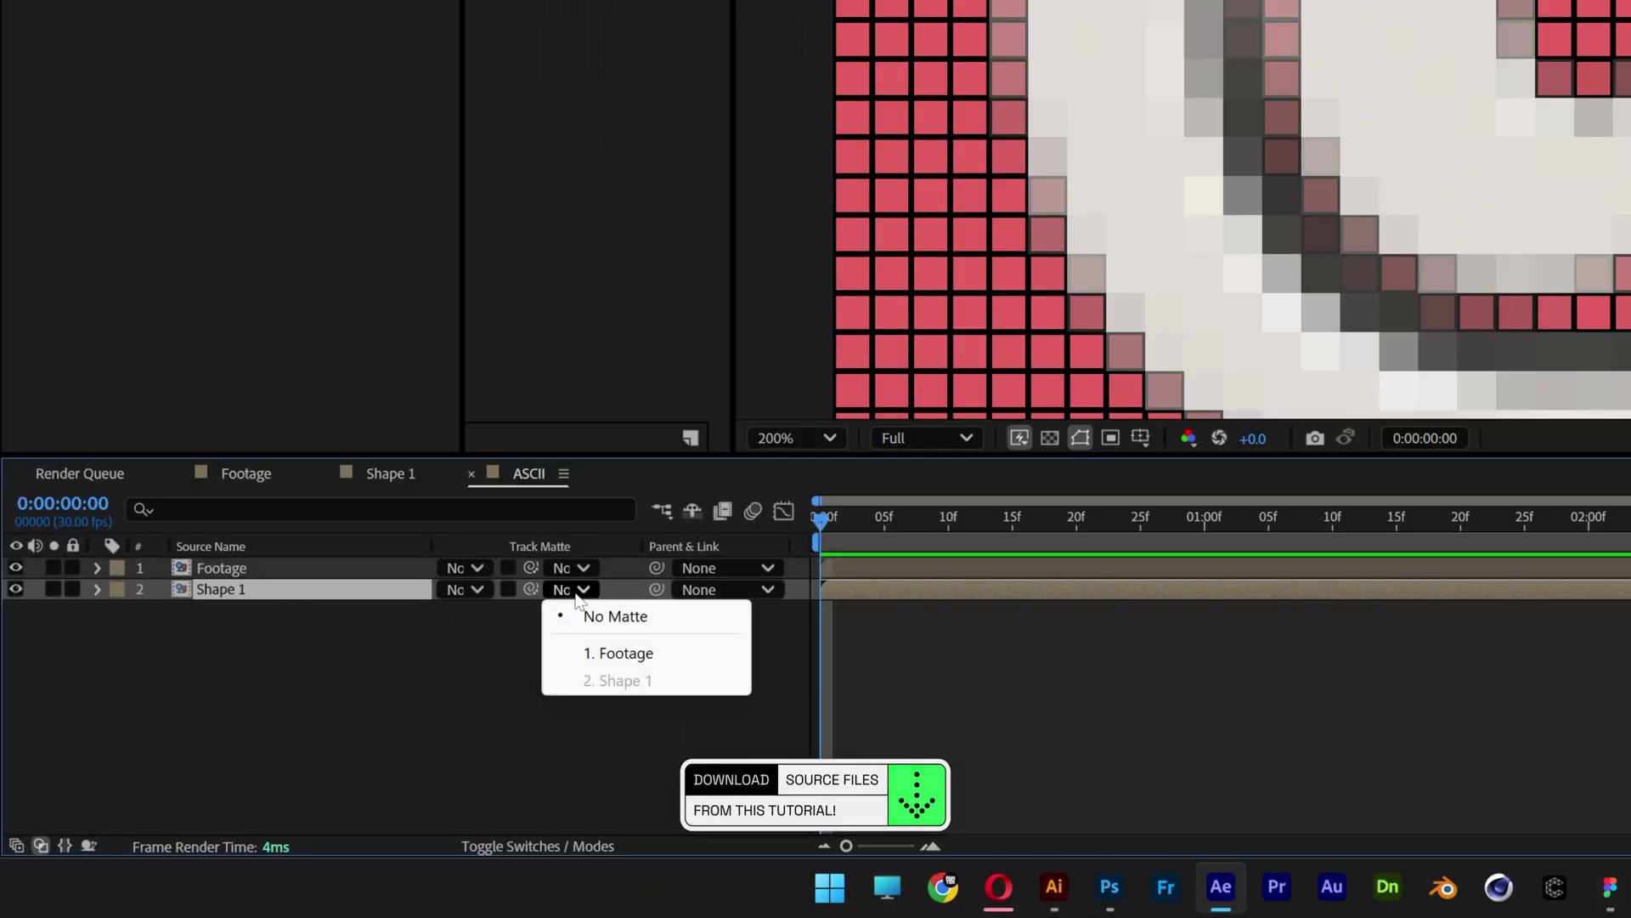
click(626, 653)
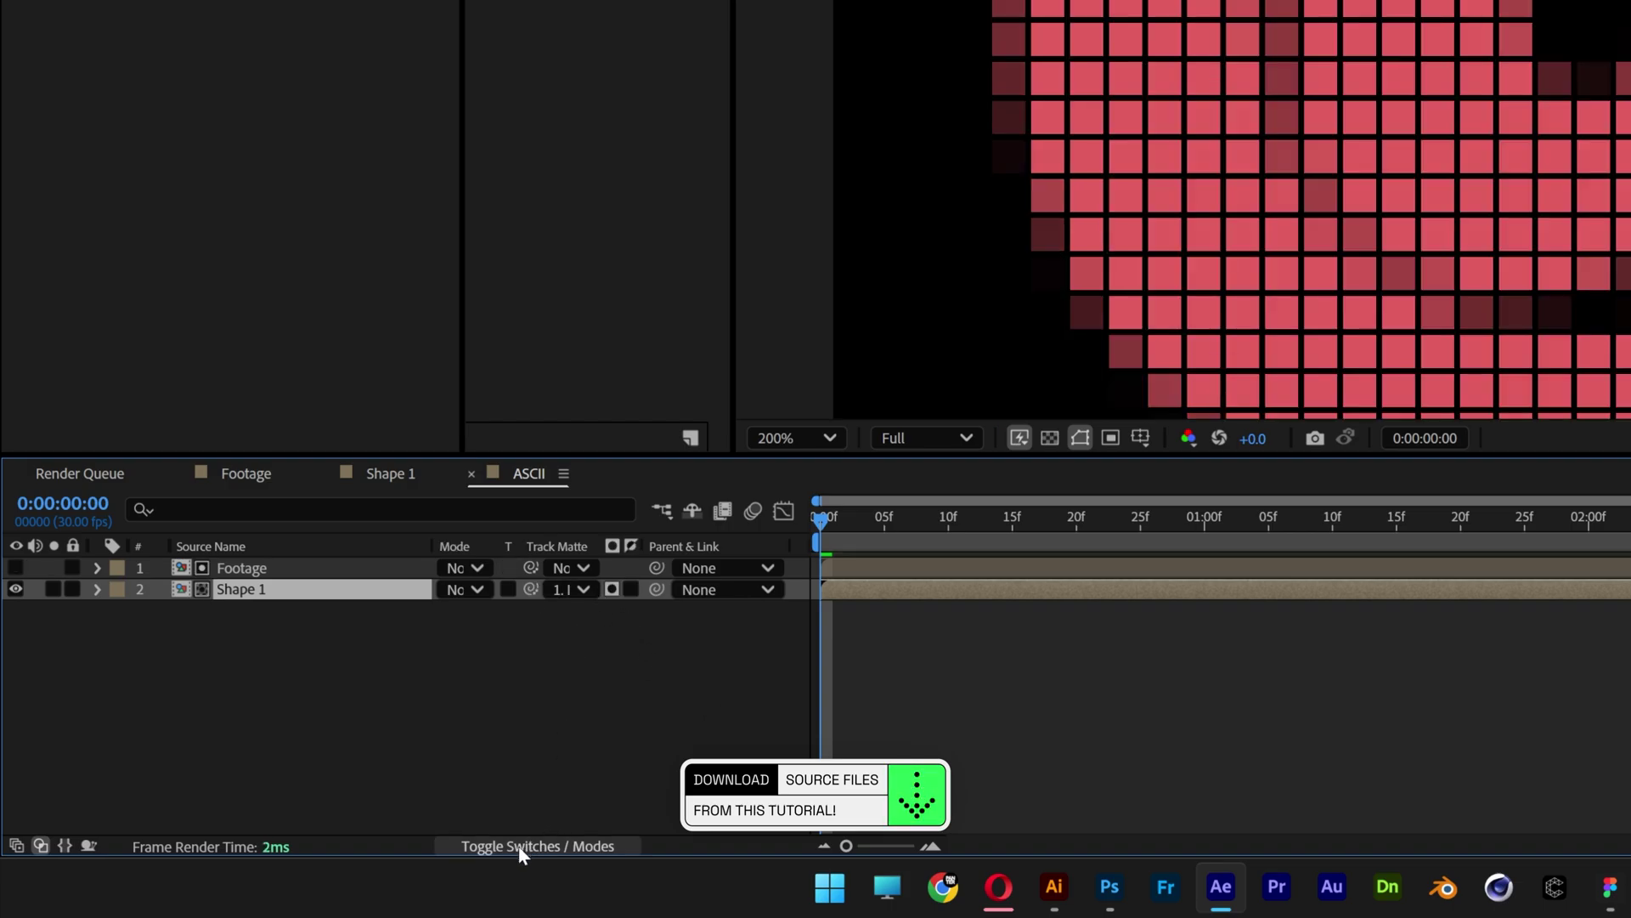
click(547, 849)
click(545, 847)
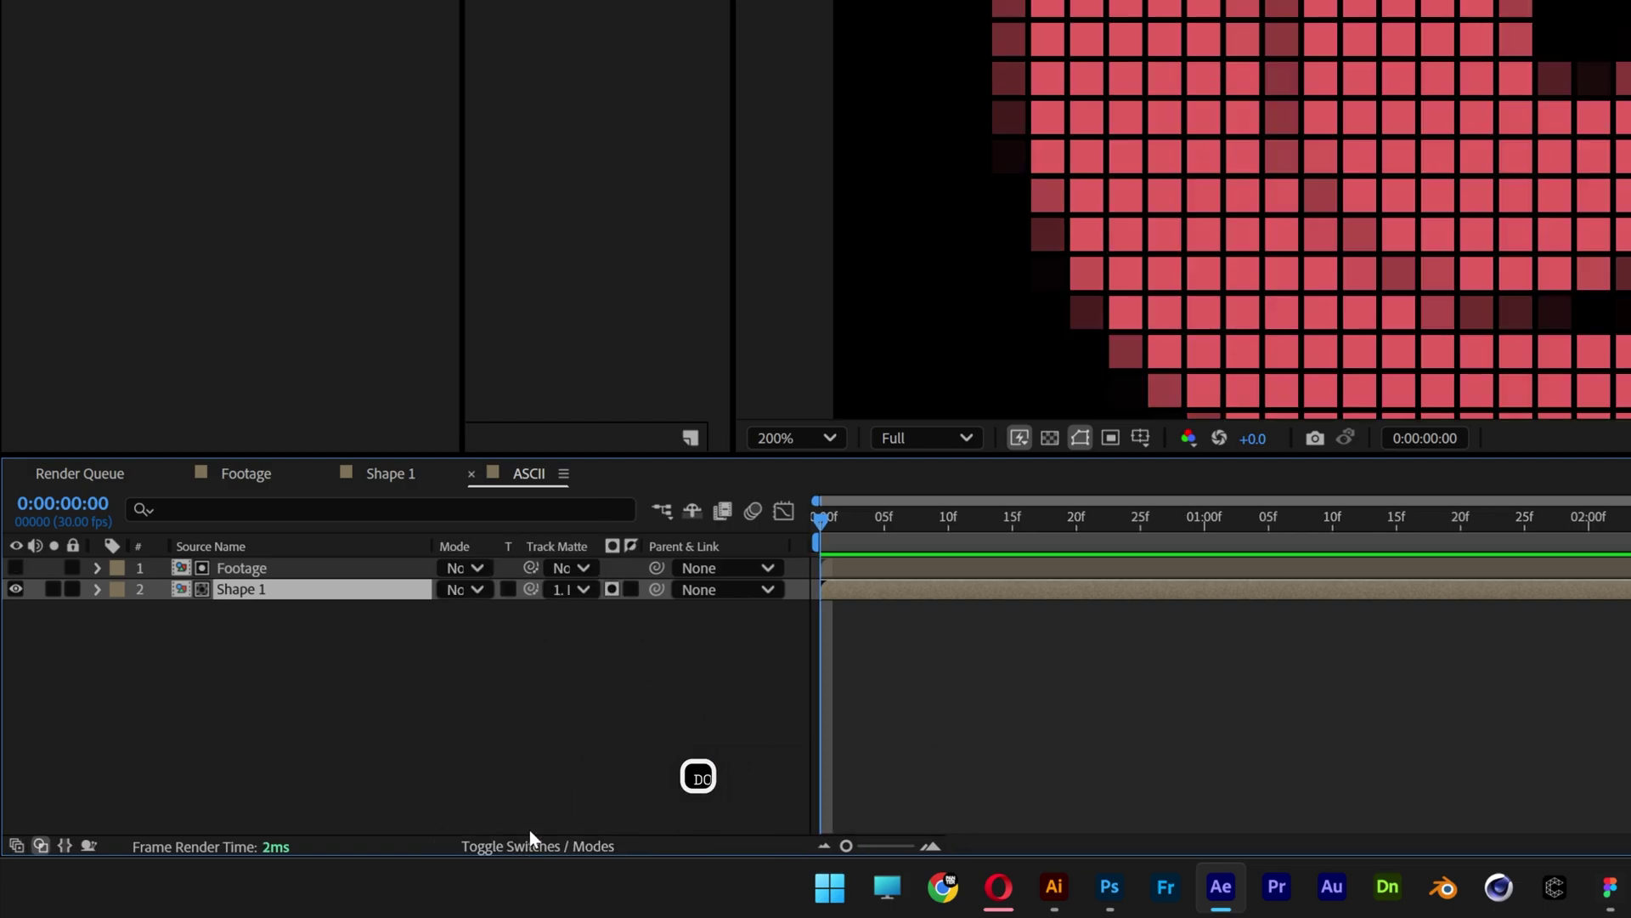
click(265, 570)
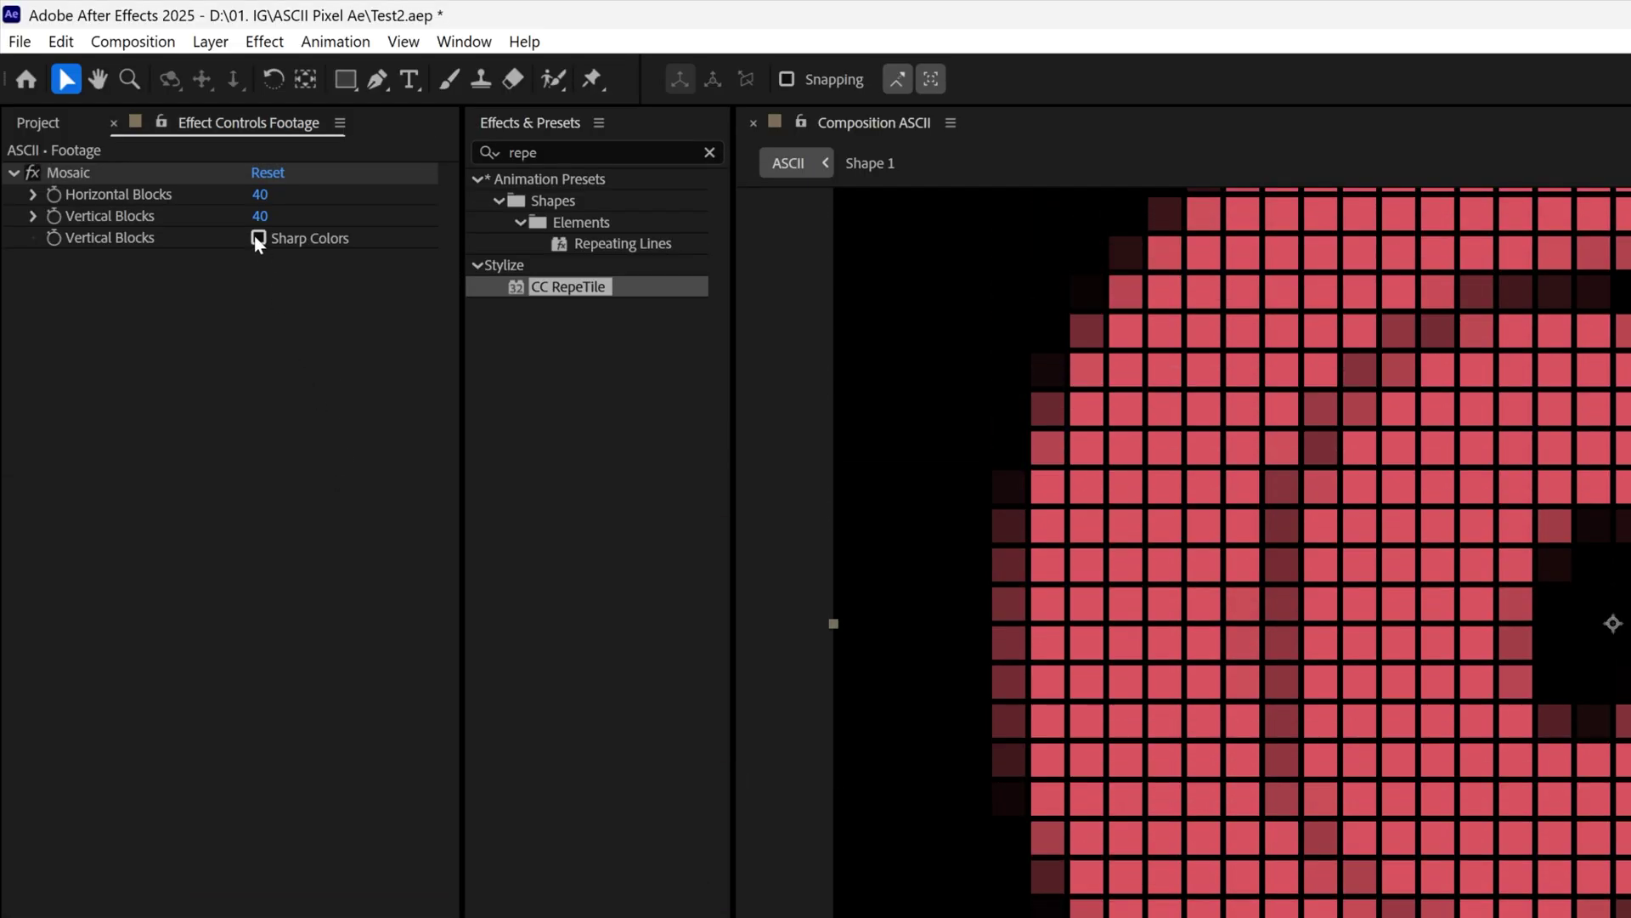
- Turn on Mosaic's Sharp Colors and add the Extract effect to Footage
click(258, 237)
click(531, 152)
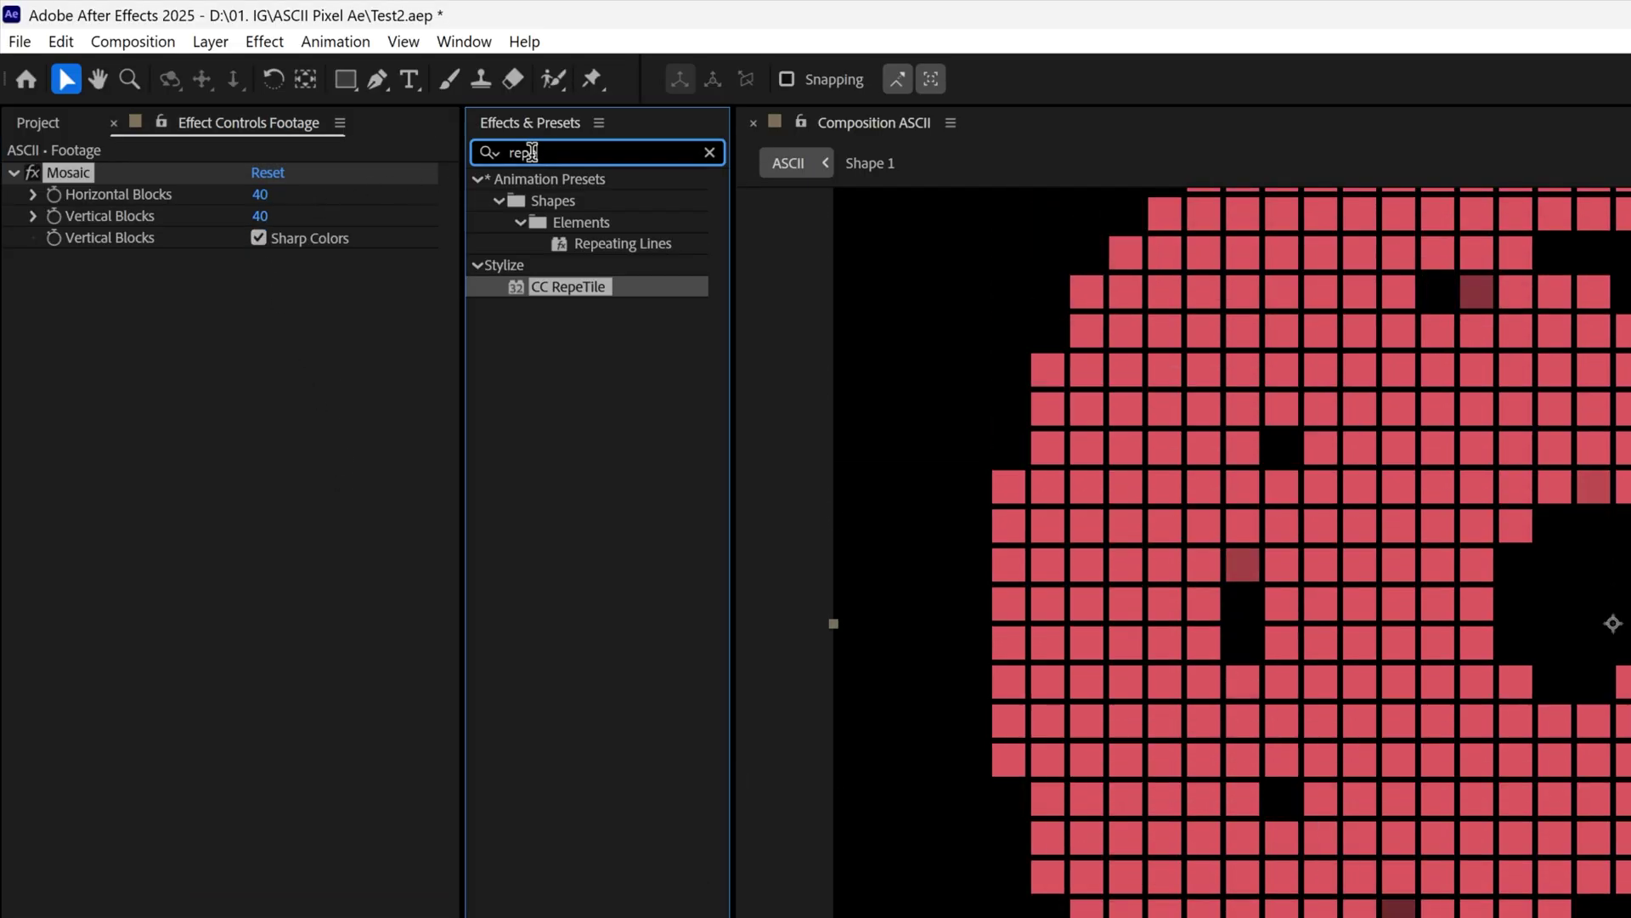
double_click(531, 152)
text(extract)
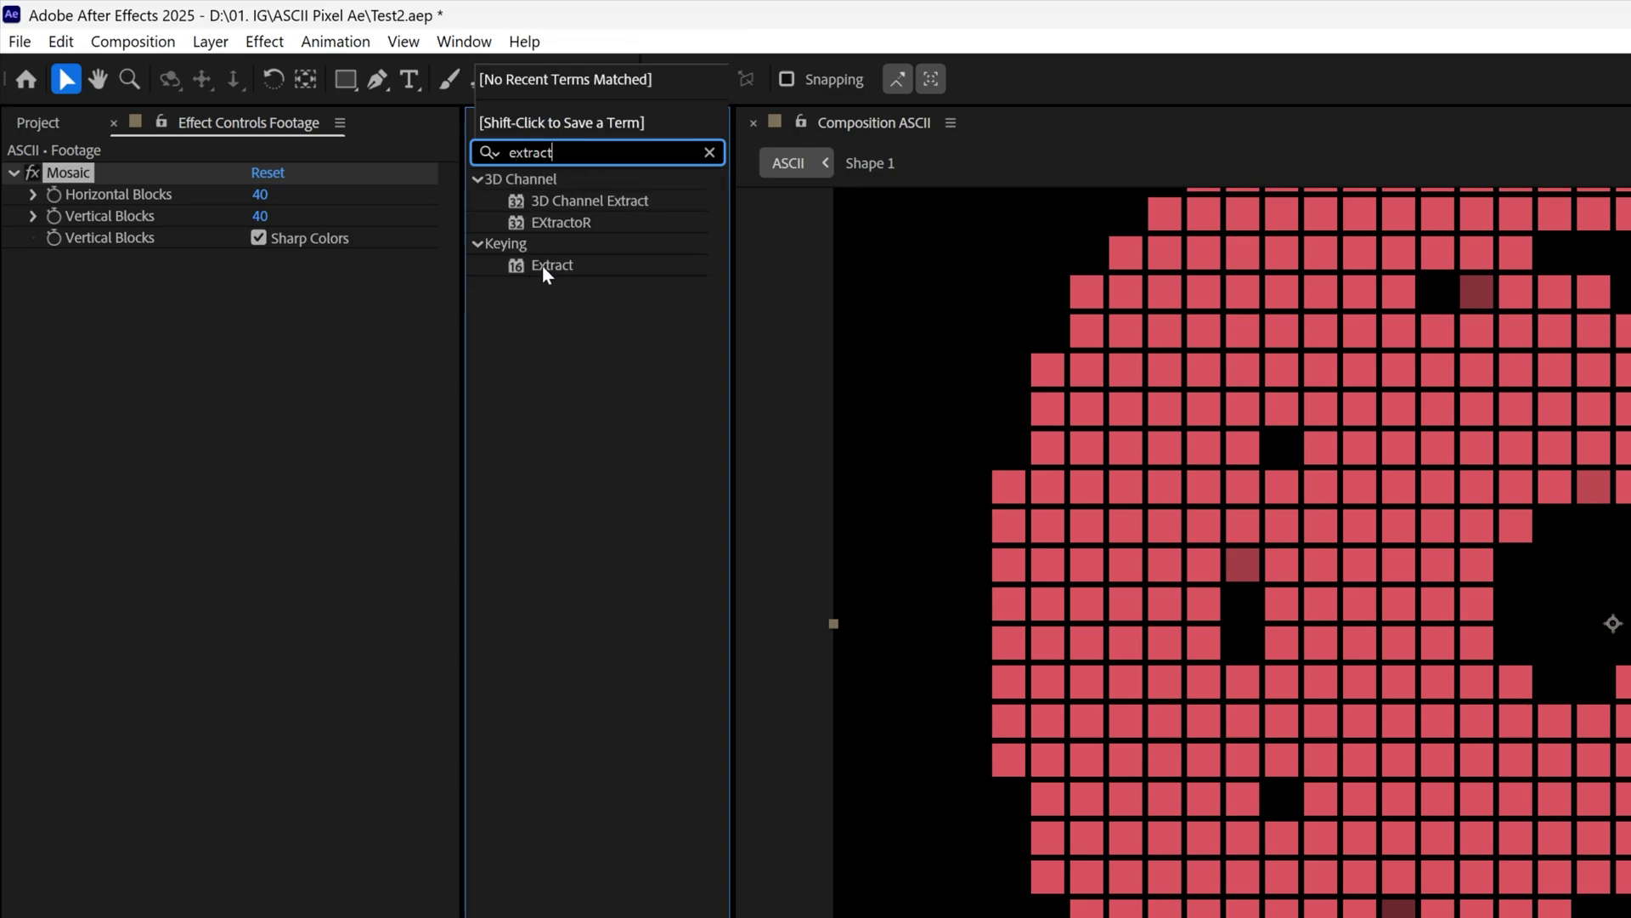
drag(544, 267, 260, 412)
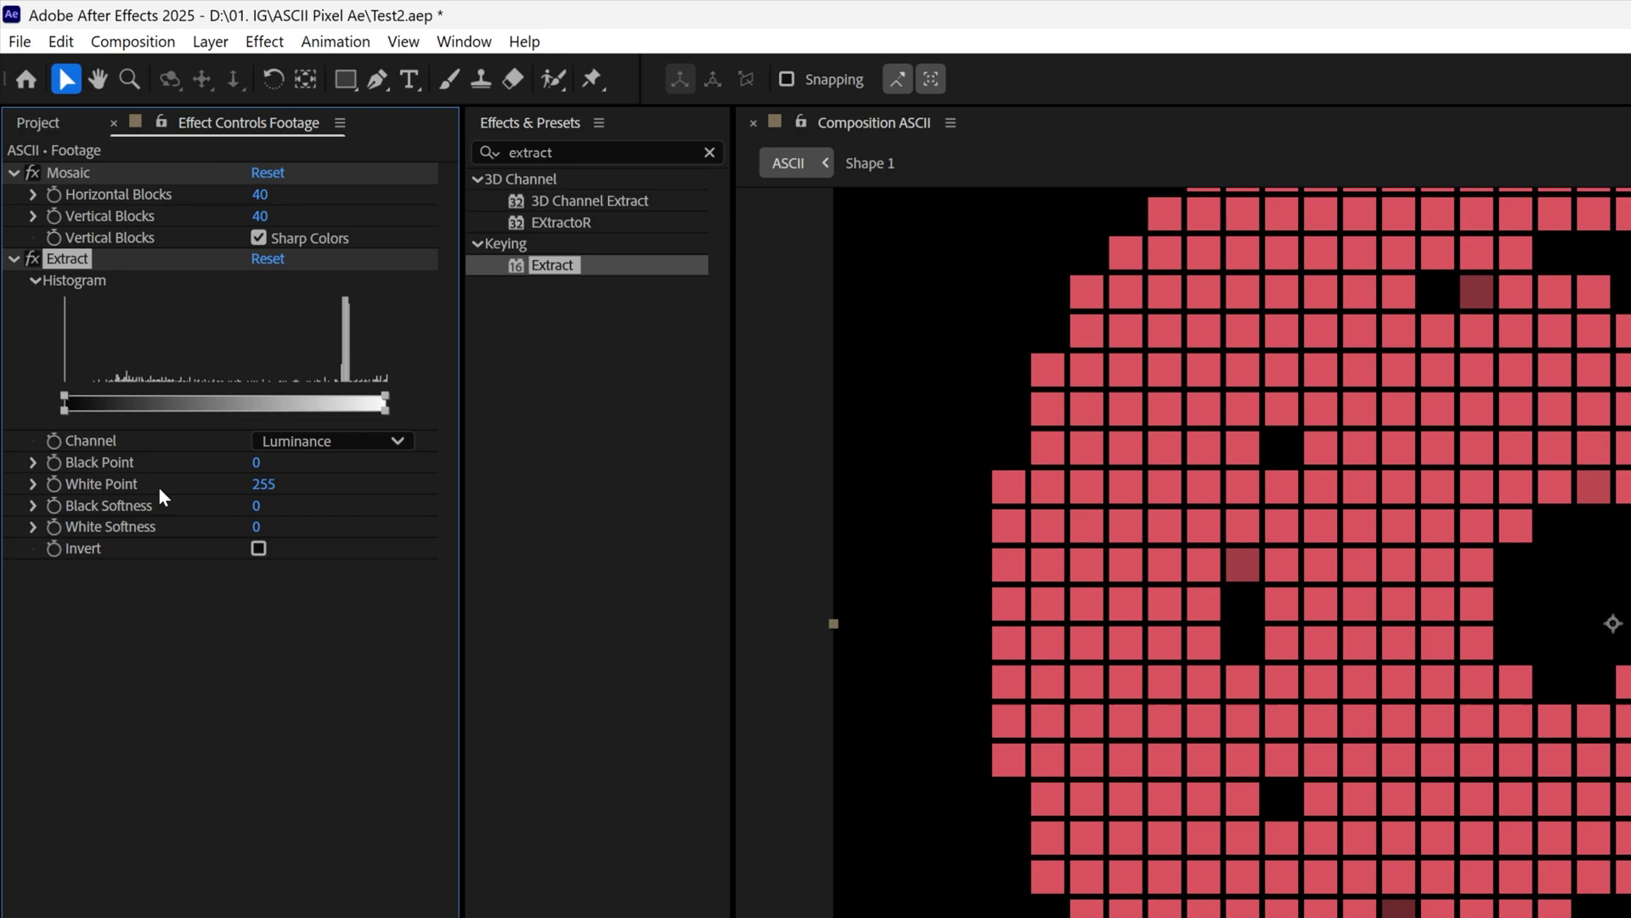
- Lower the Extract White Point to 96
drag(264, 484, 422, 490)
drag(268, 492, 212, 488)
click(262, 485)
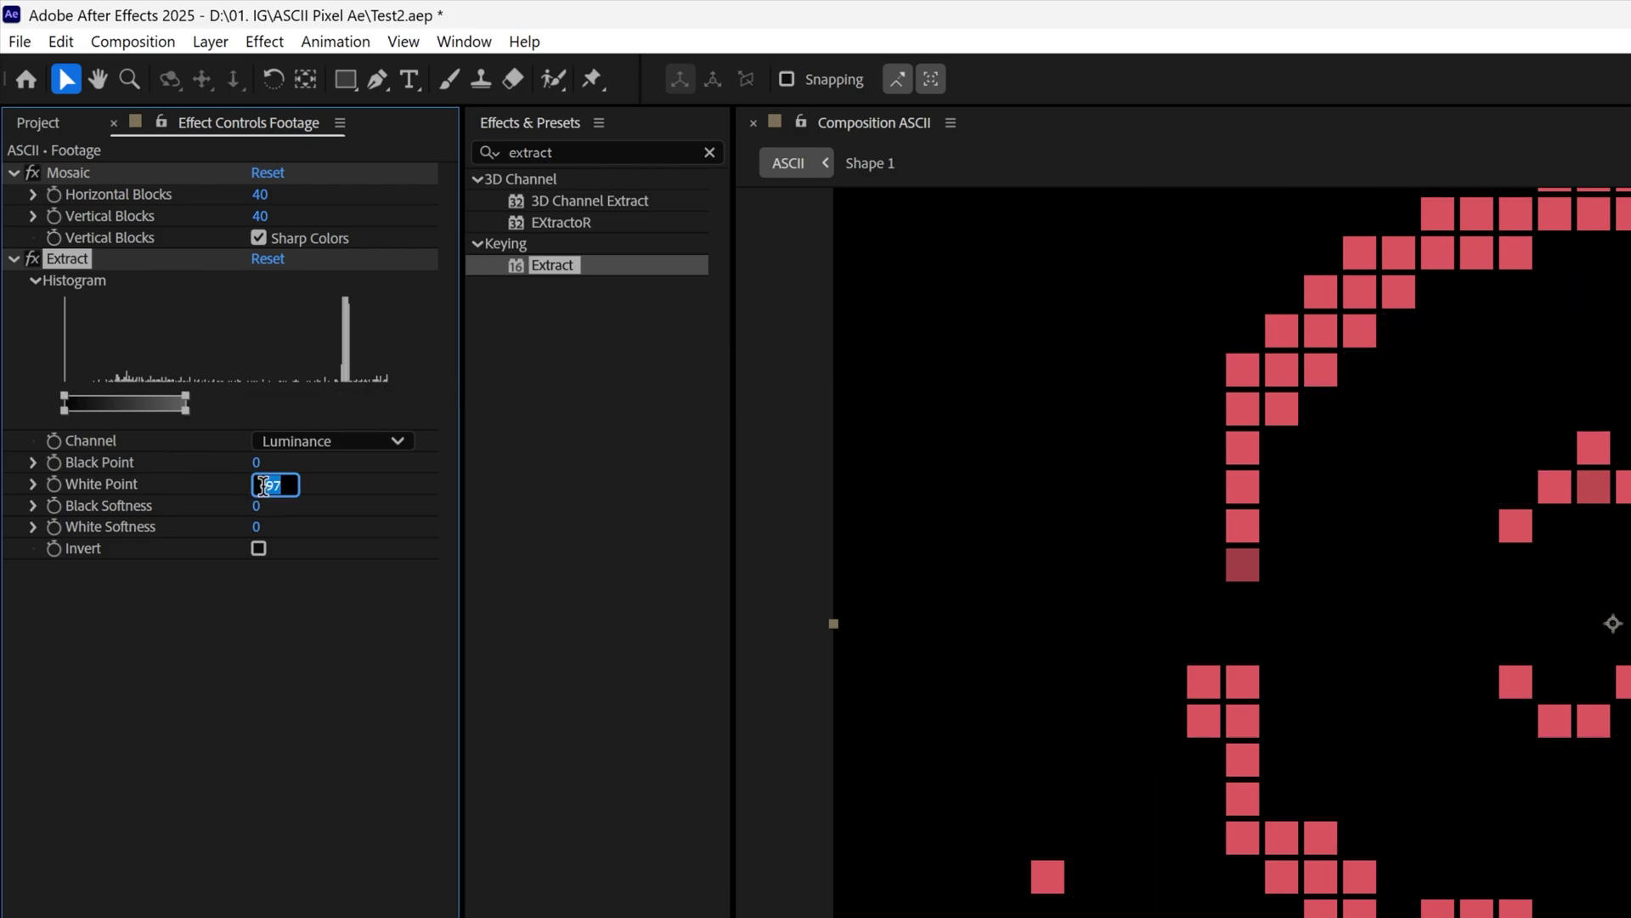
text(96)
key(Return)
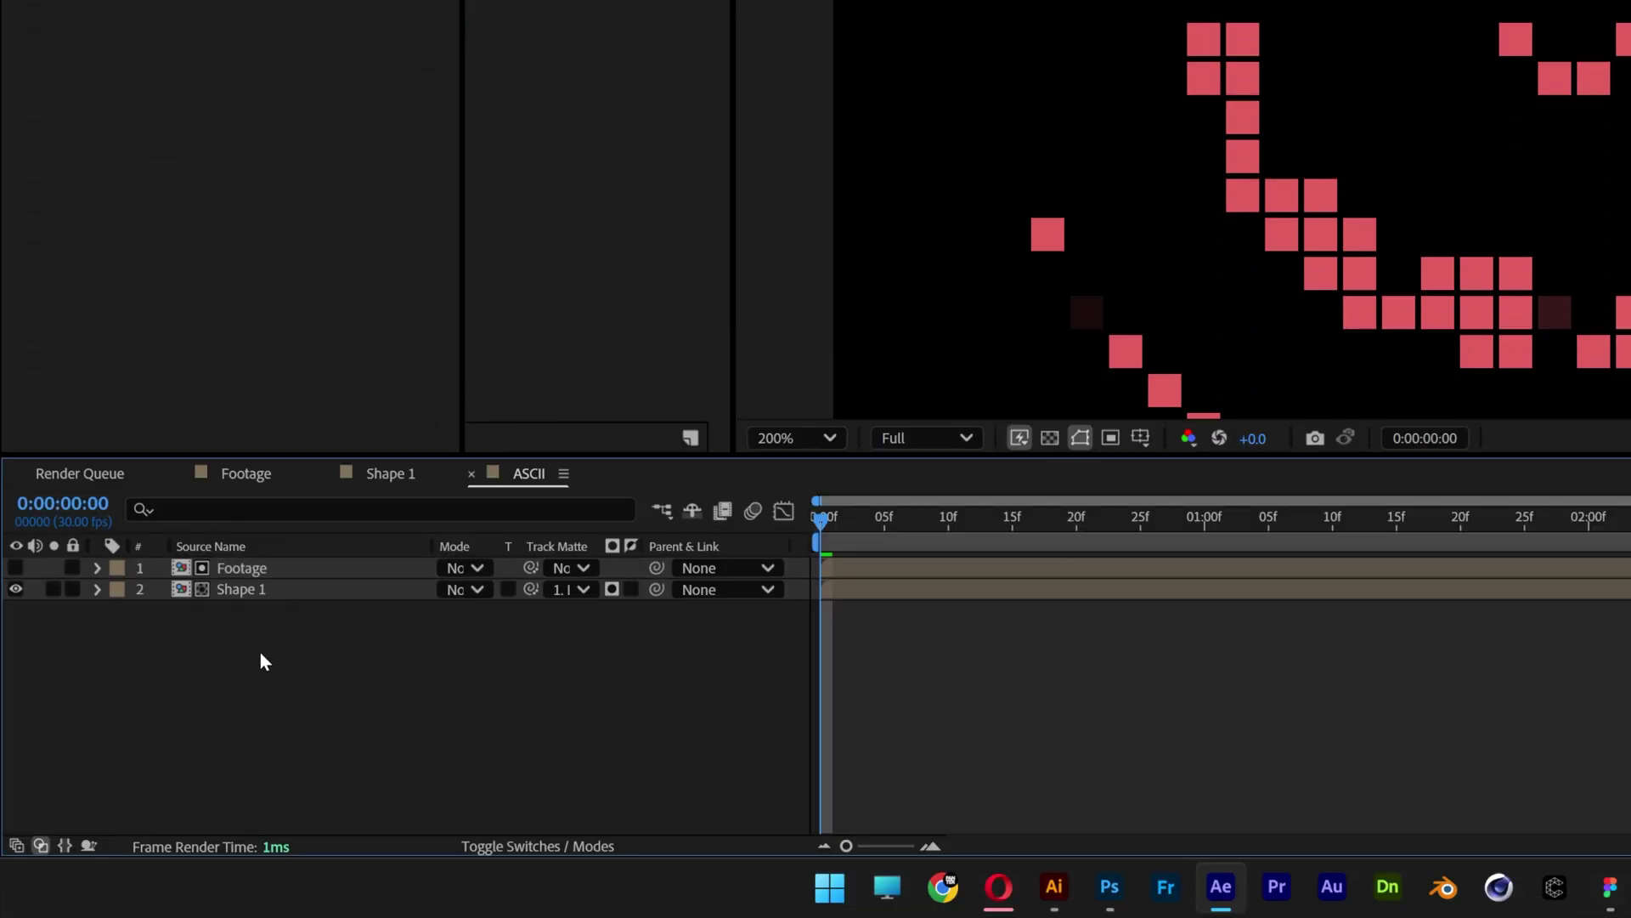
- Duplicate the Footage and Shape 1 matte pair and move the copies to the top
drag(260, 652, 239, 553)
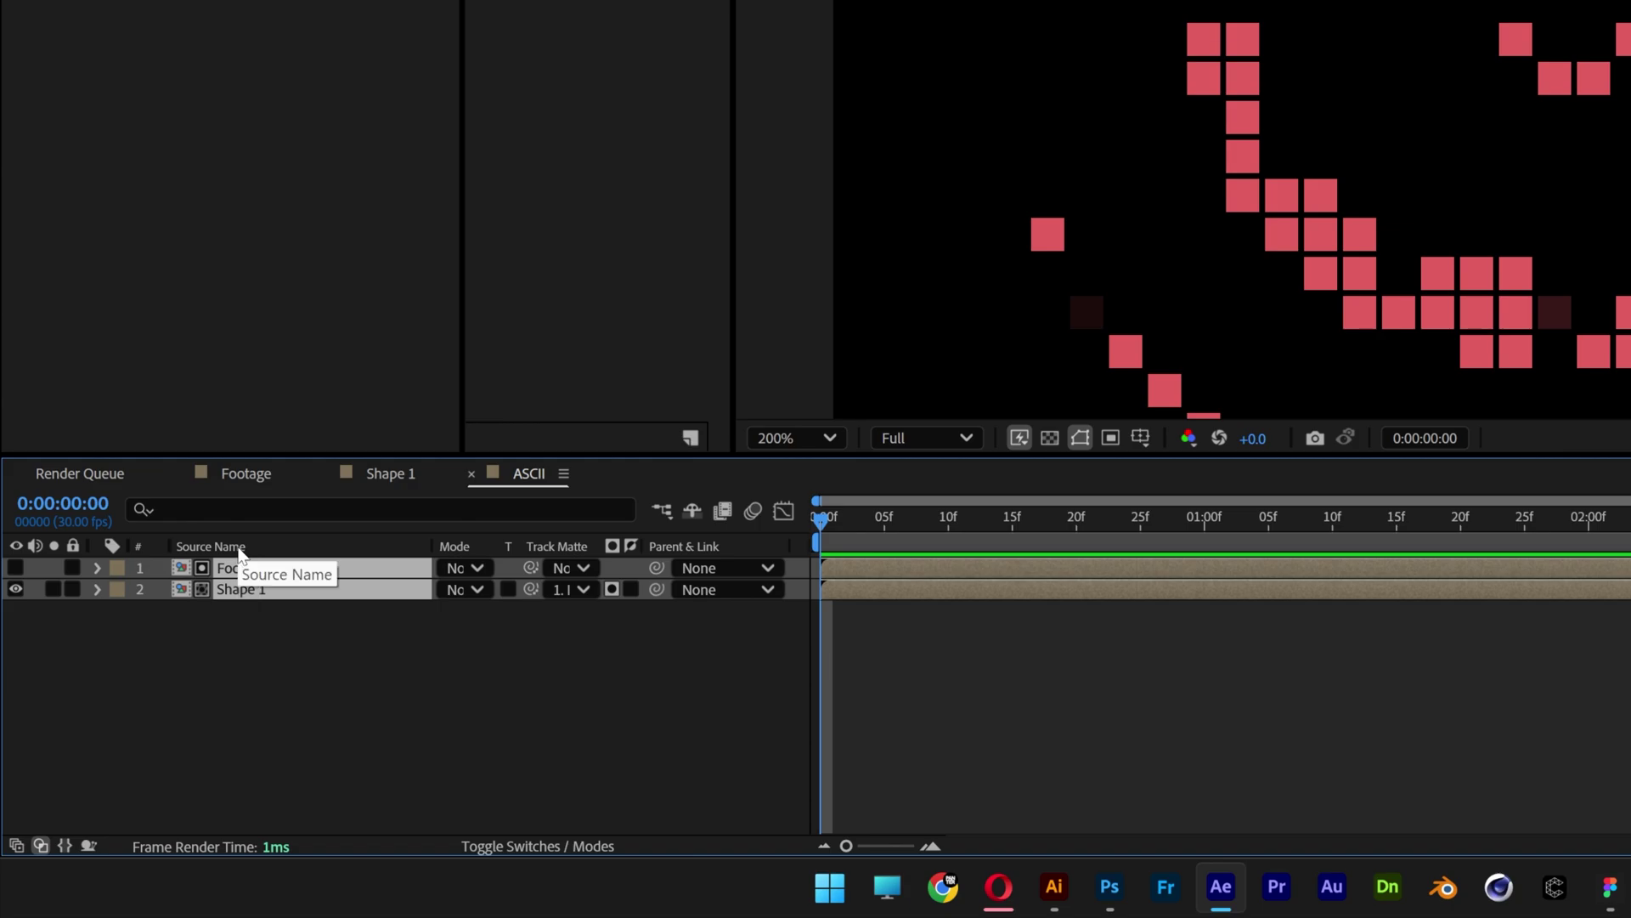
key(ctrl+d)
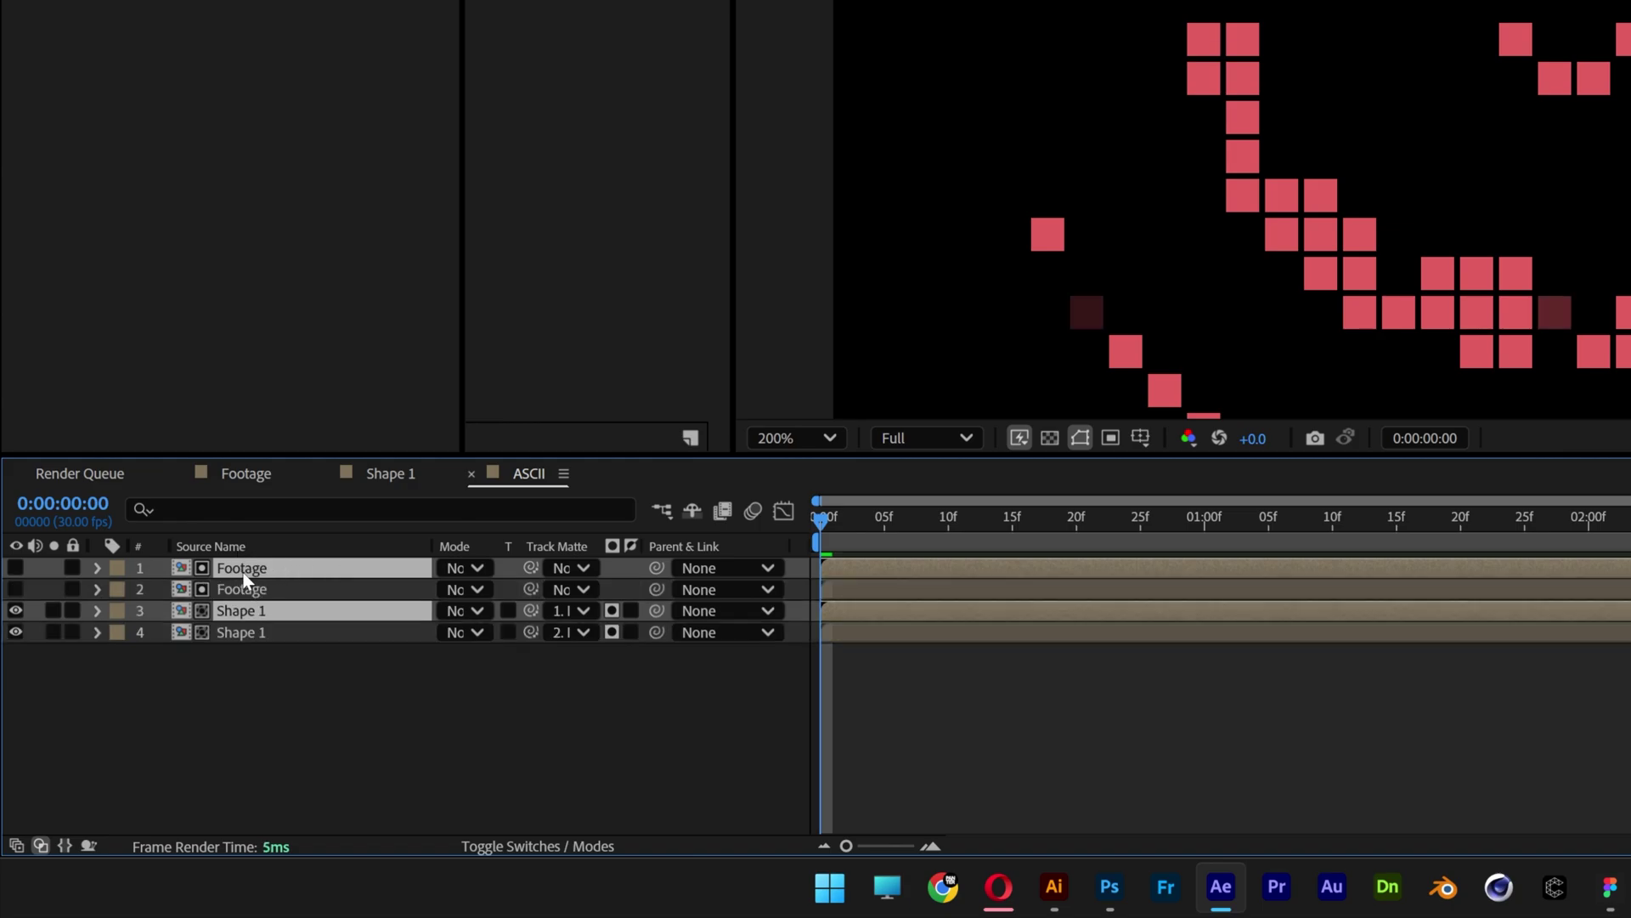
drag(248, 576, 247, 579)
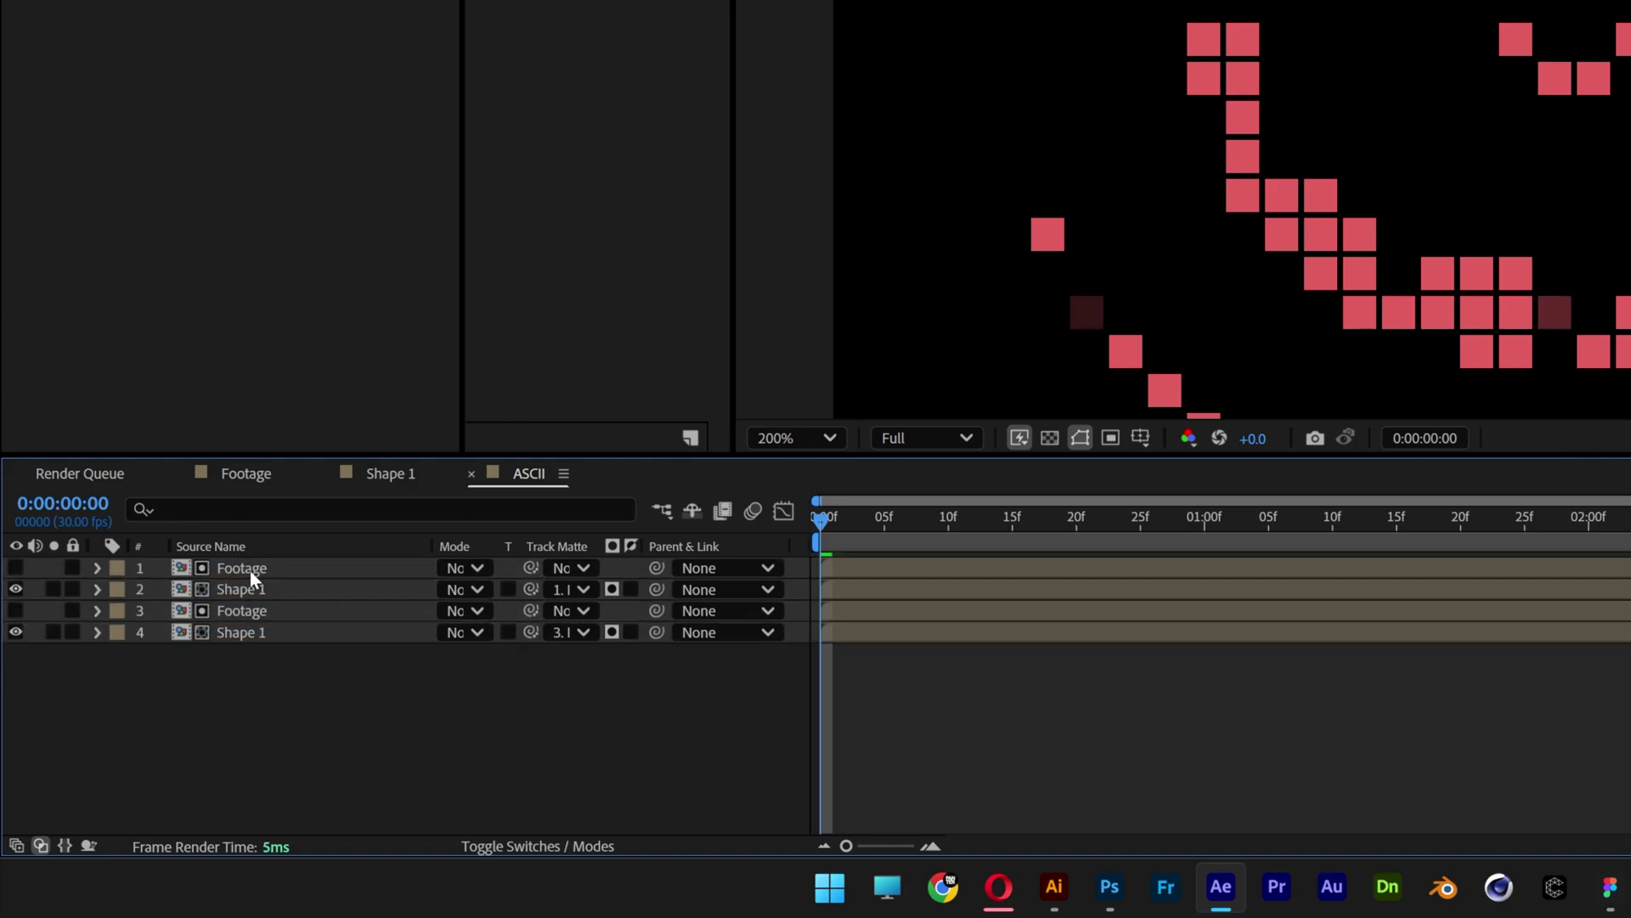
- Set the top Footage copy's Extract White Point to 175, then reselect the top pair
click(250, 569)
click(94, 488)
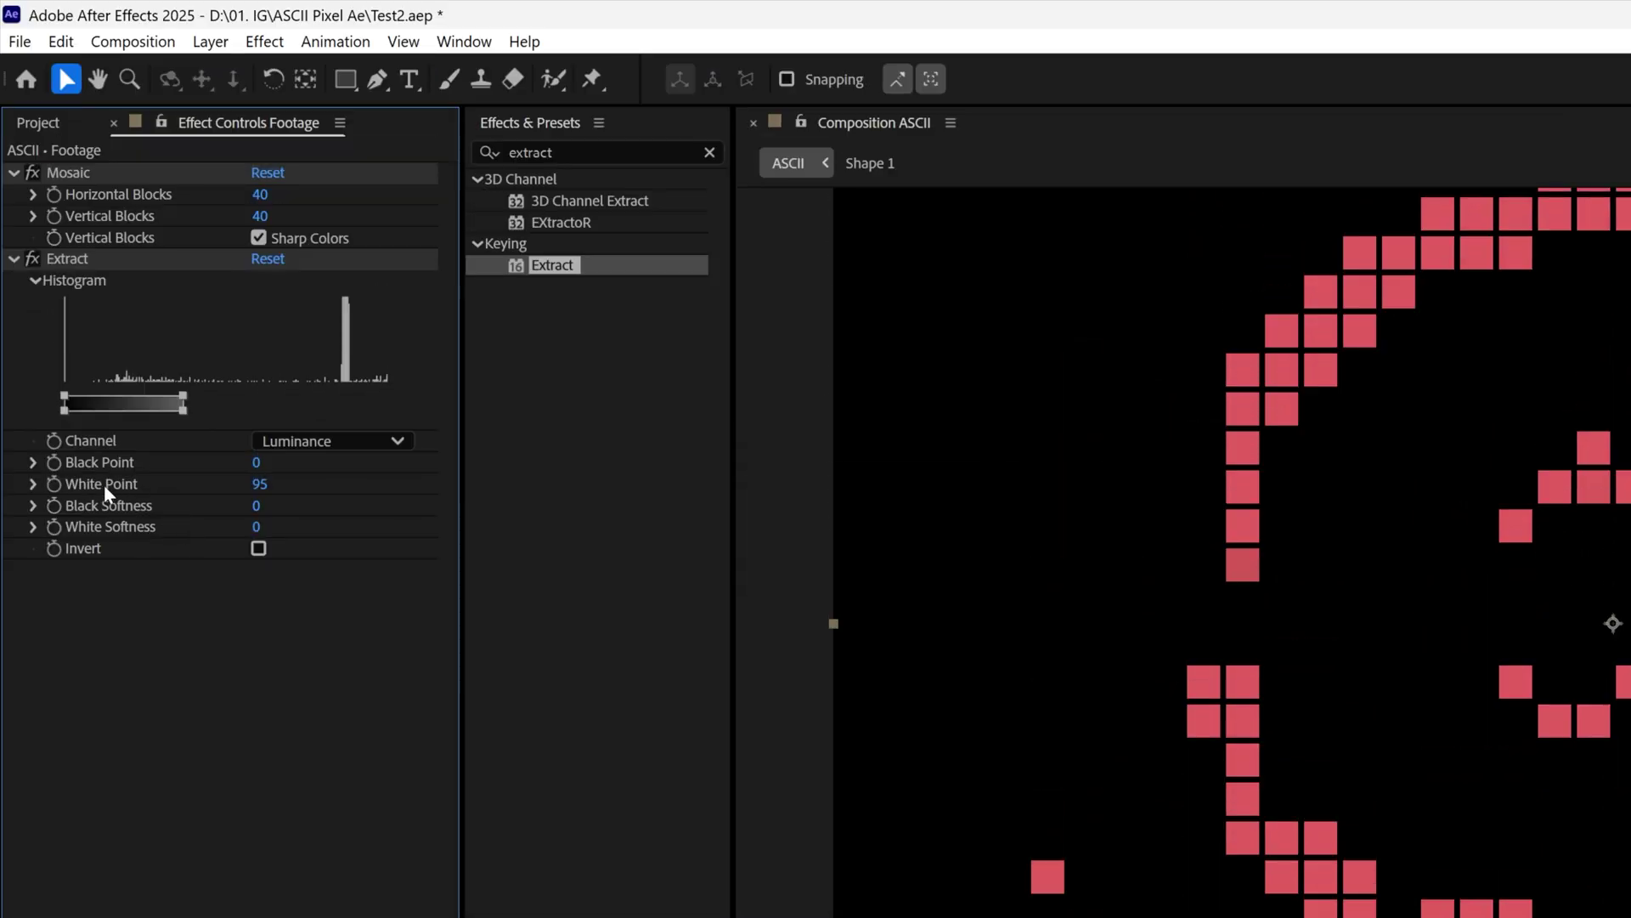
click(259, 484)
text(174)
key(Return)
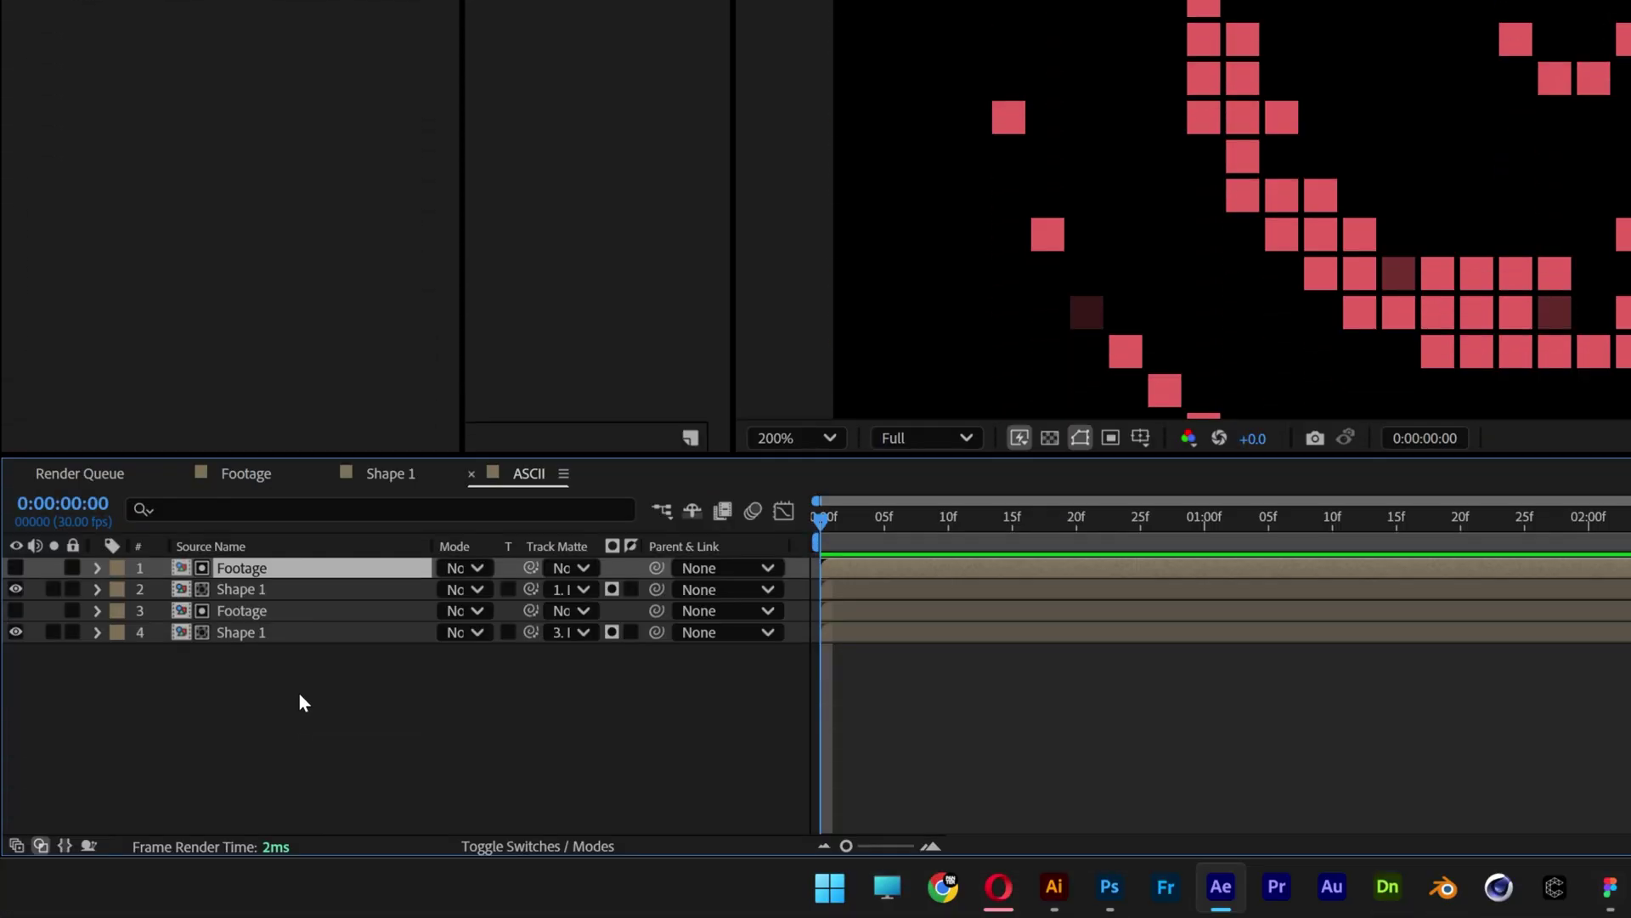
click(302, 695)
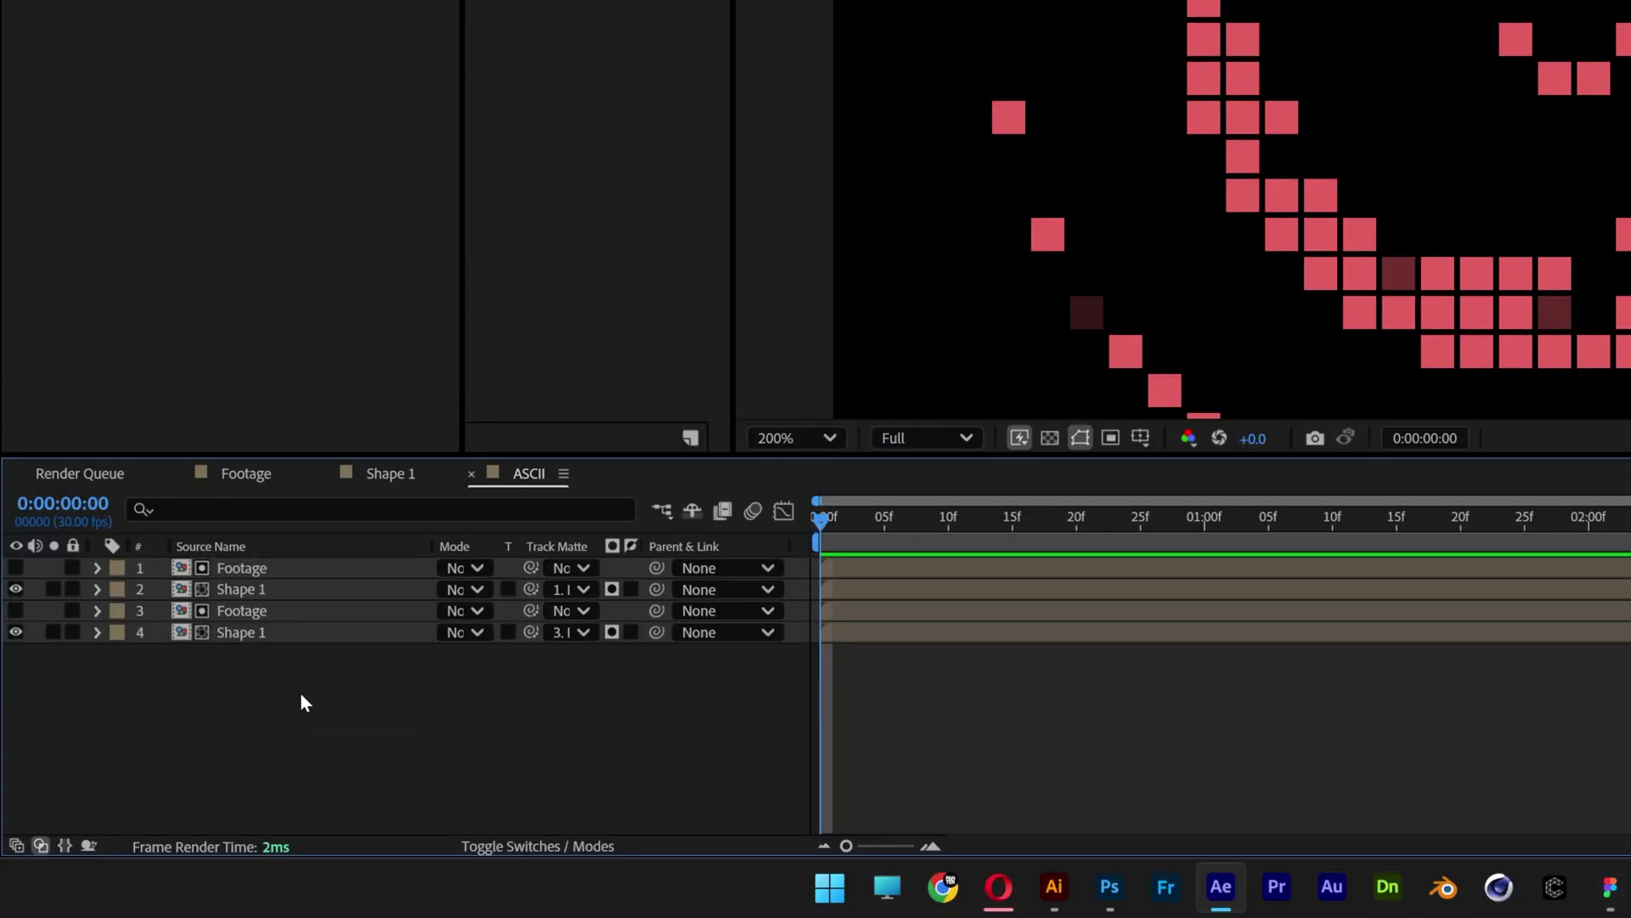
click(263, 590)
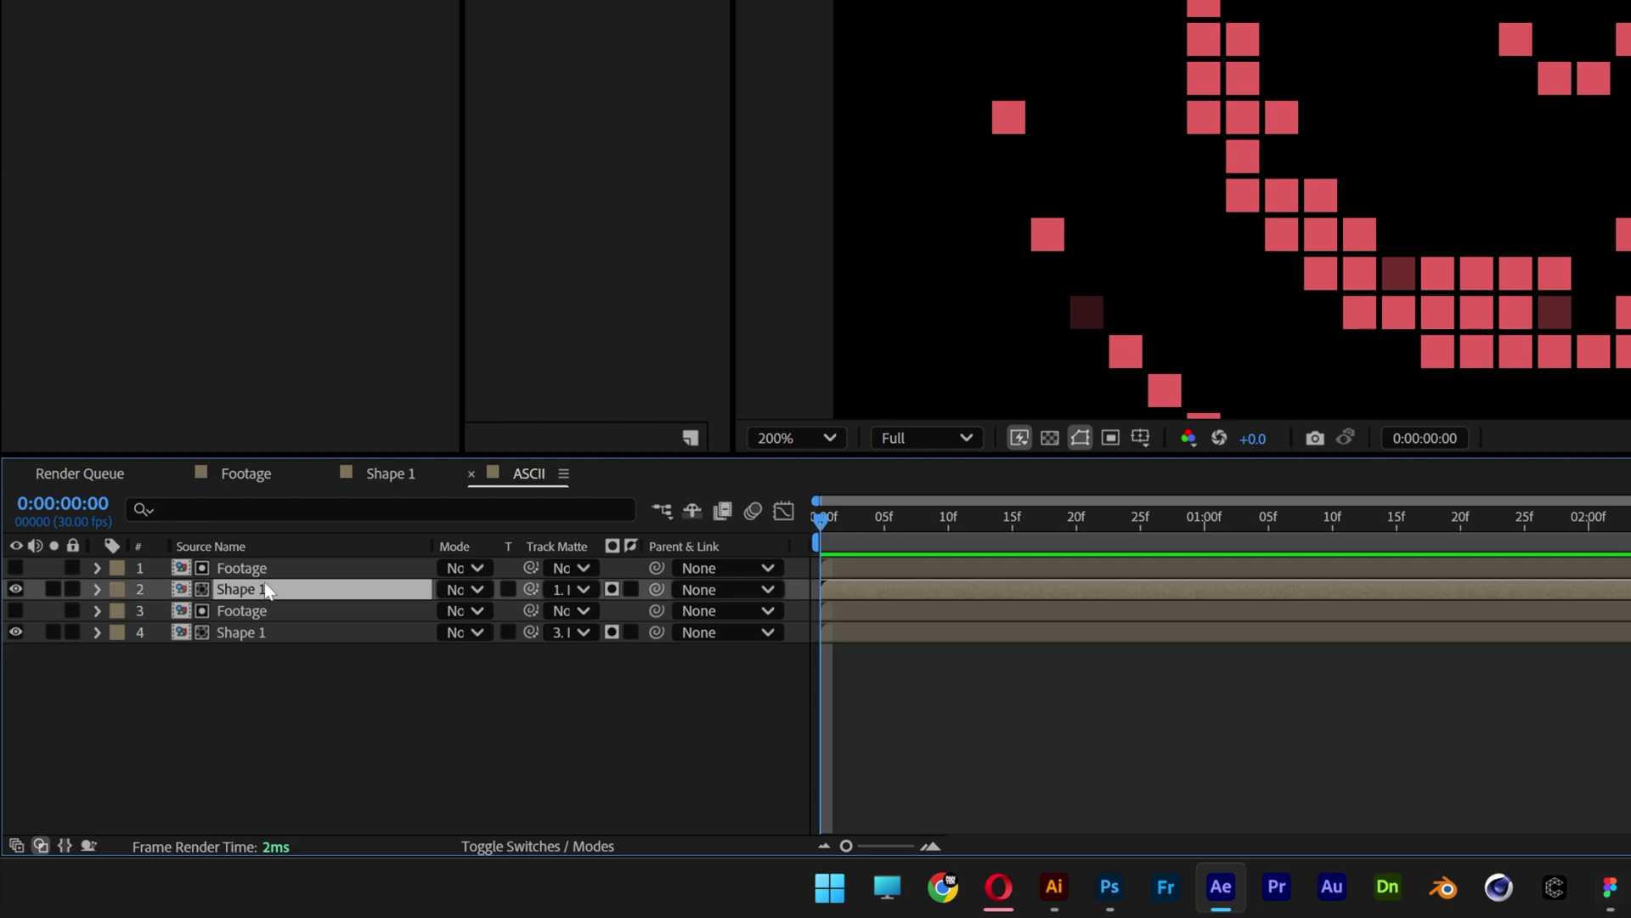
shift+click(263, 570)
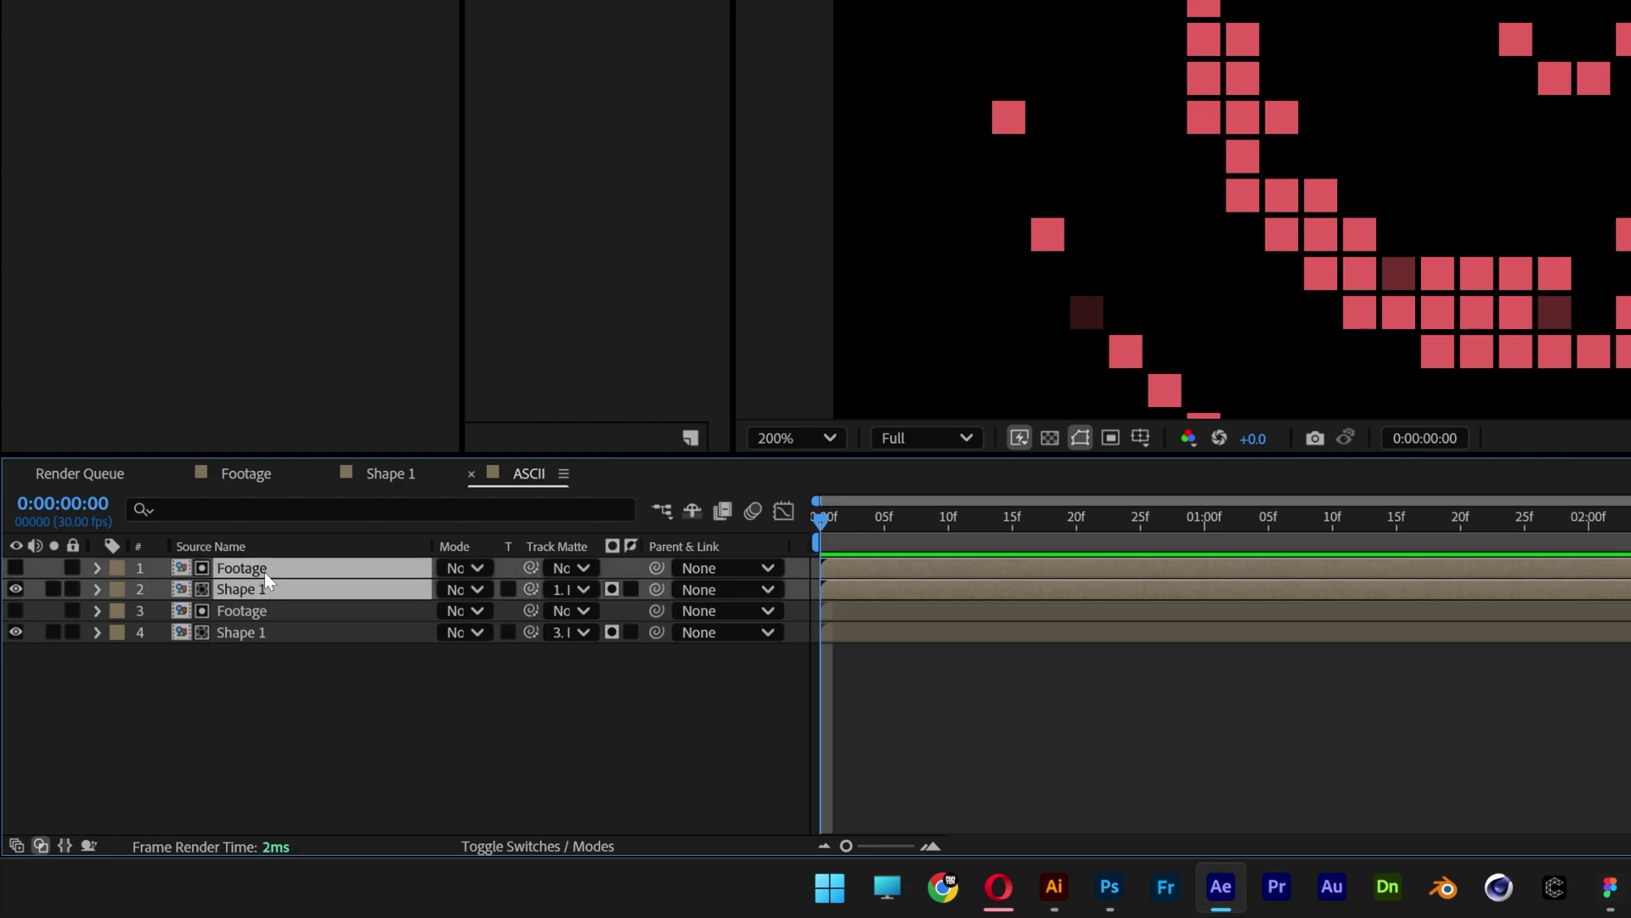
- Duplicate the top matte pair, set the new Footage's White Point to 222, and reselect the pair
key(ctrl+d)
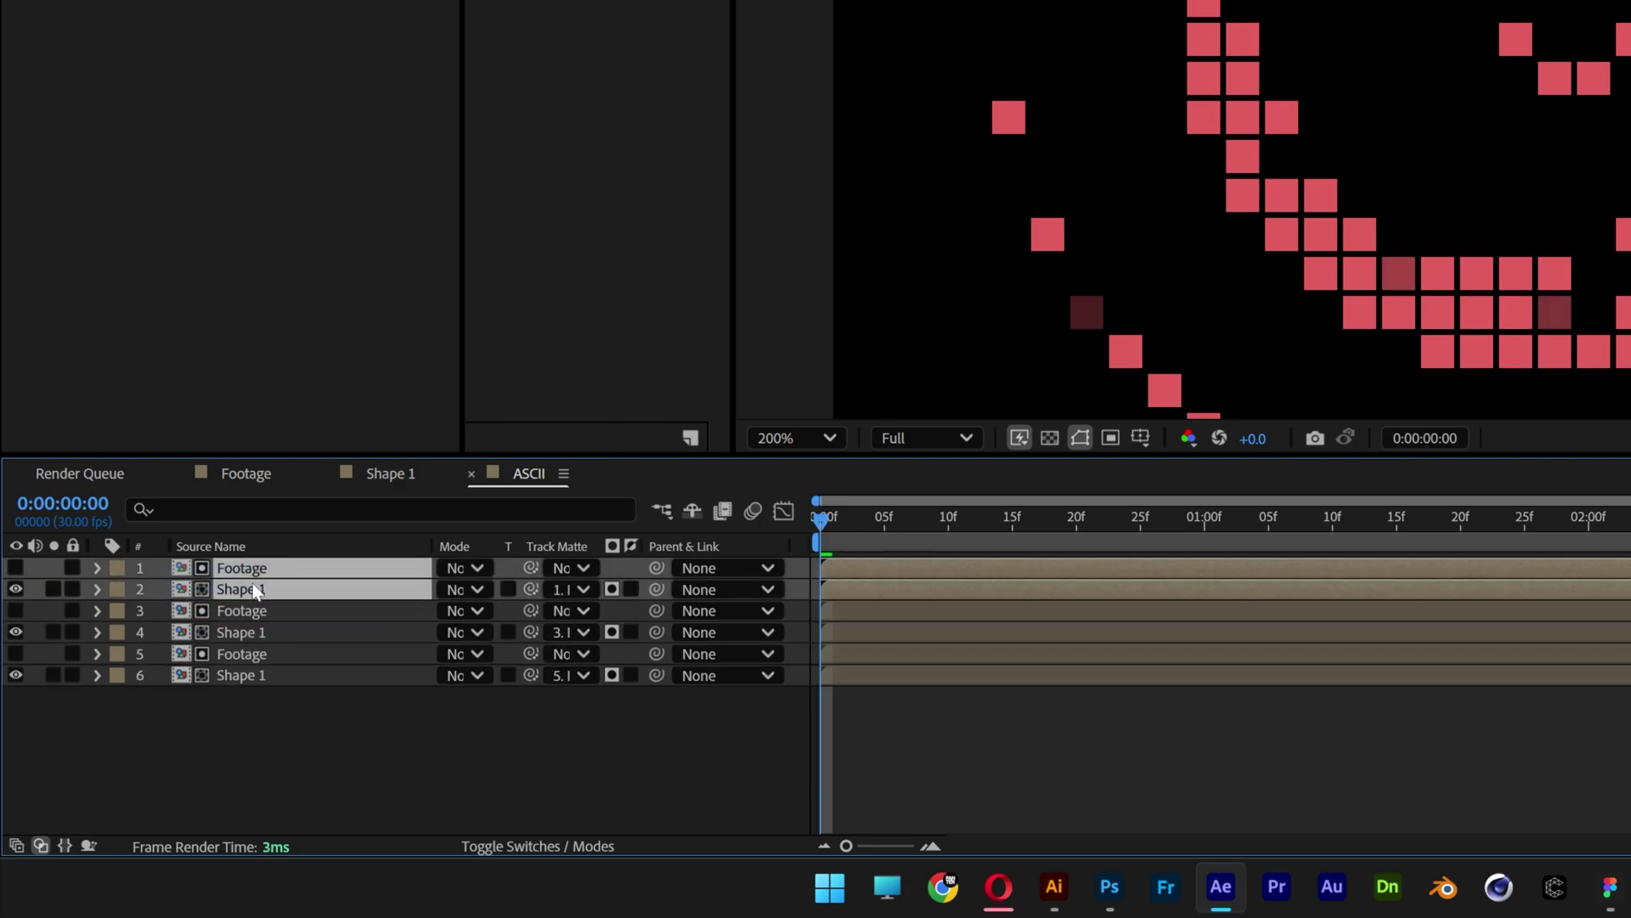
key(F2)
click(240, 568)
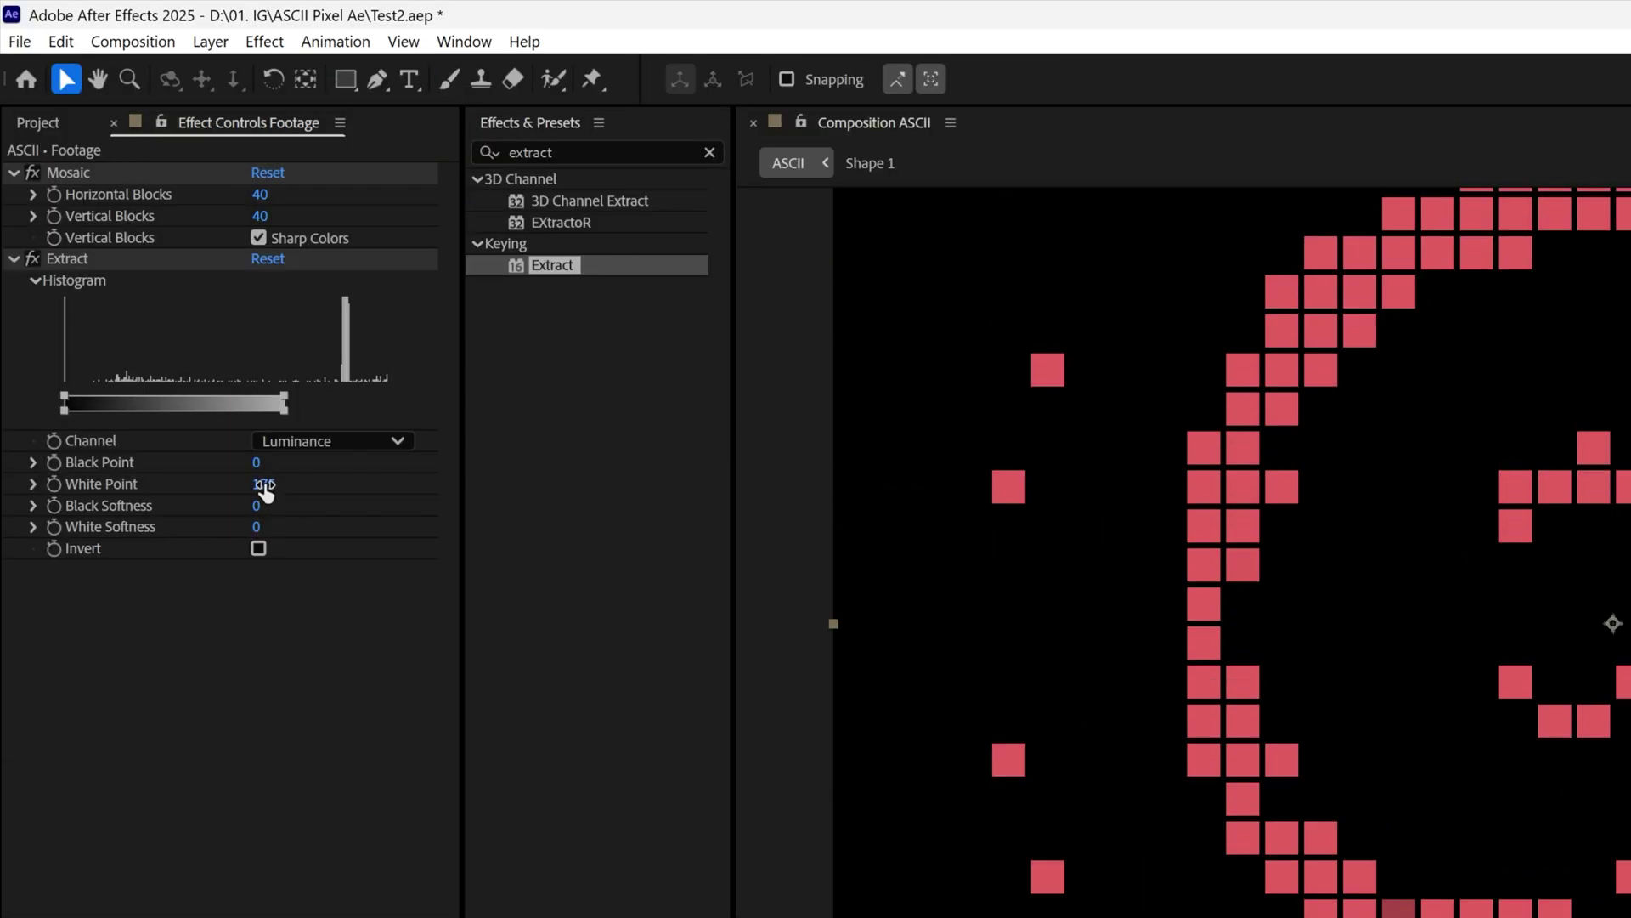
click(264, 484)
text(222)
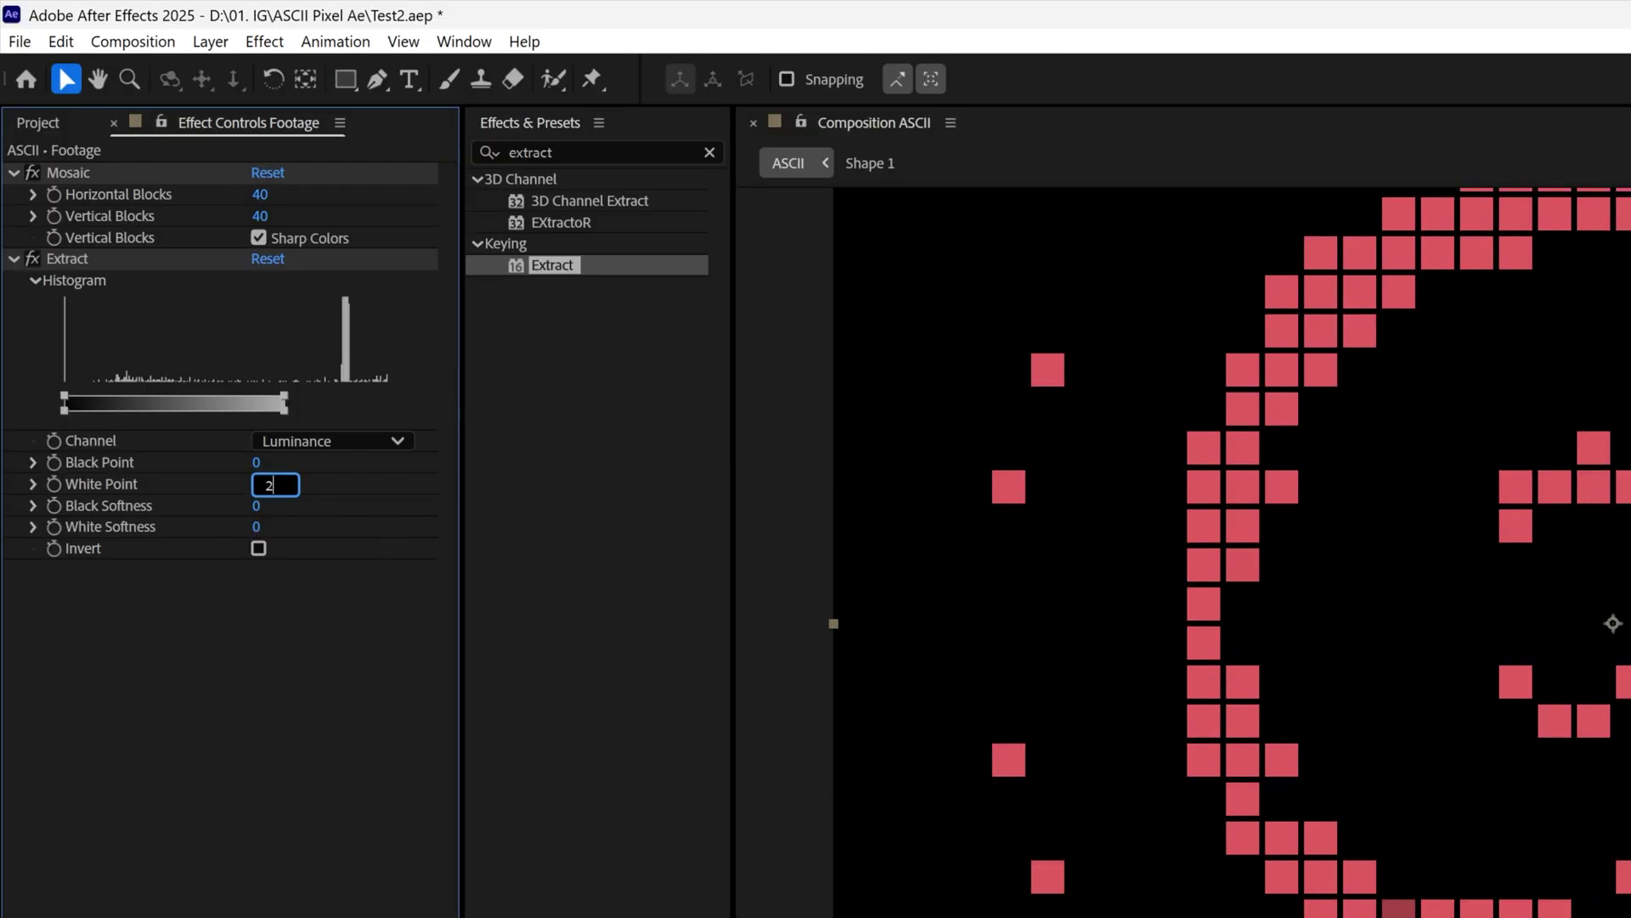
key(Return)
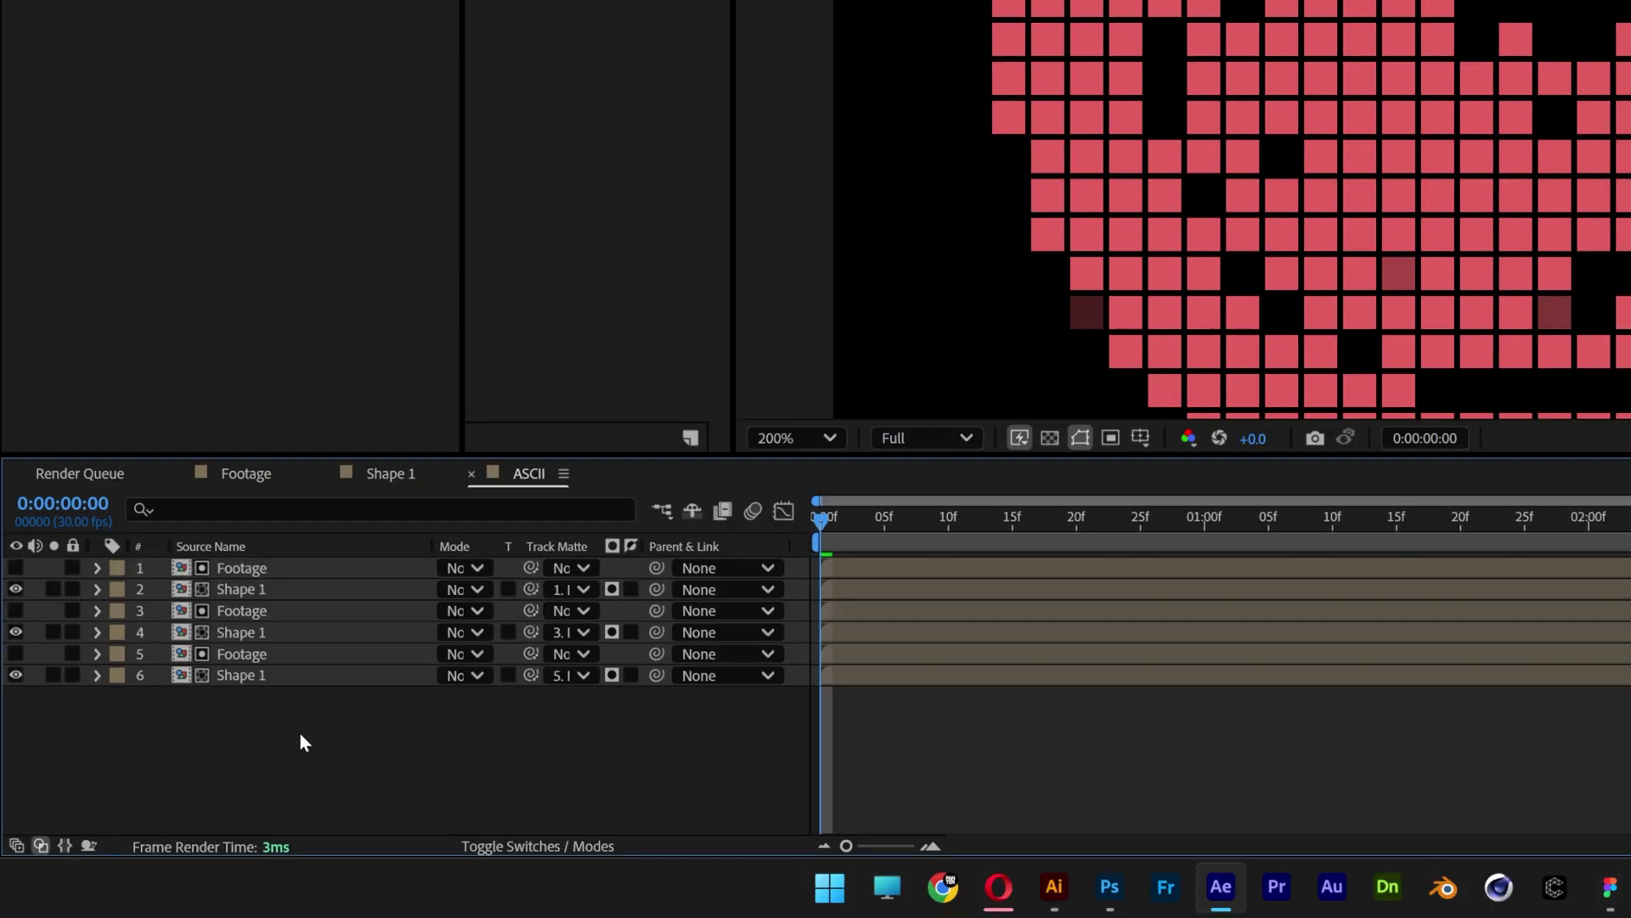
click(265, 589)
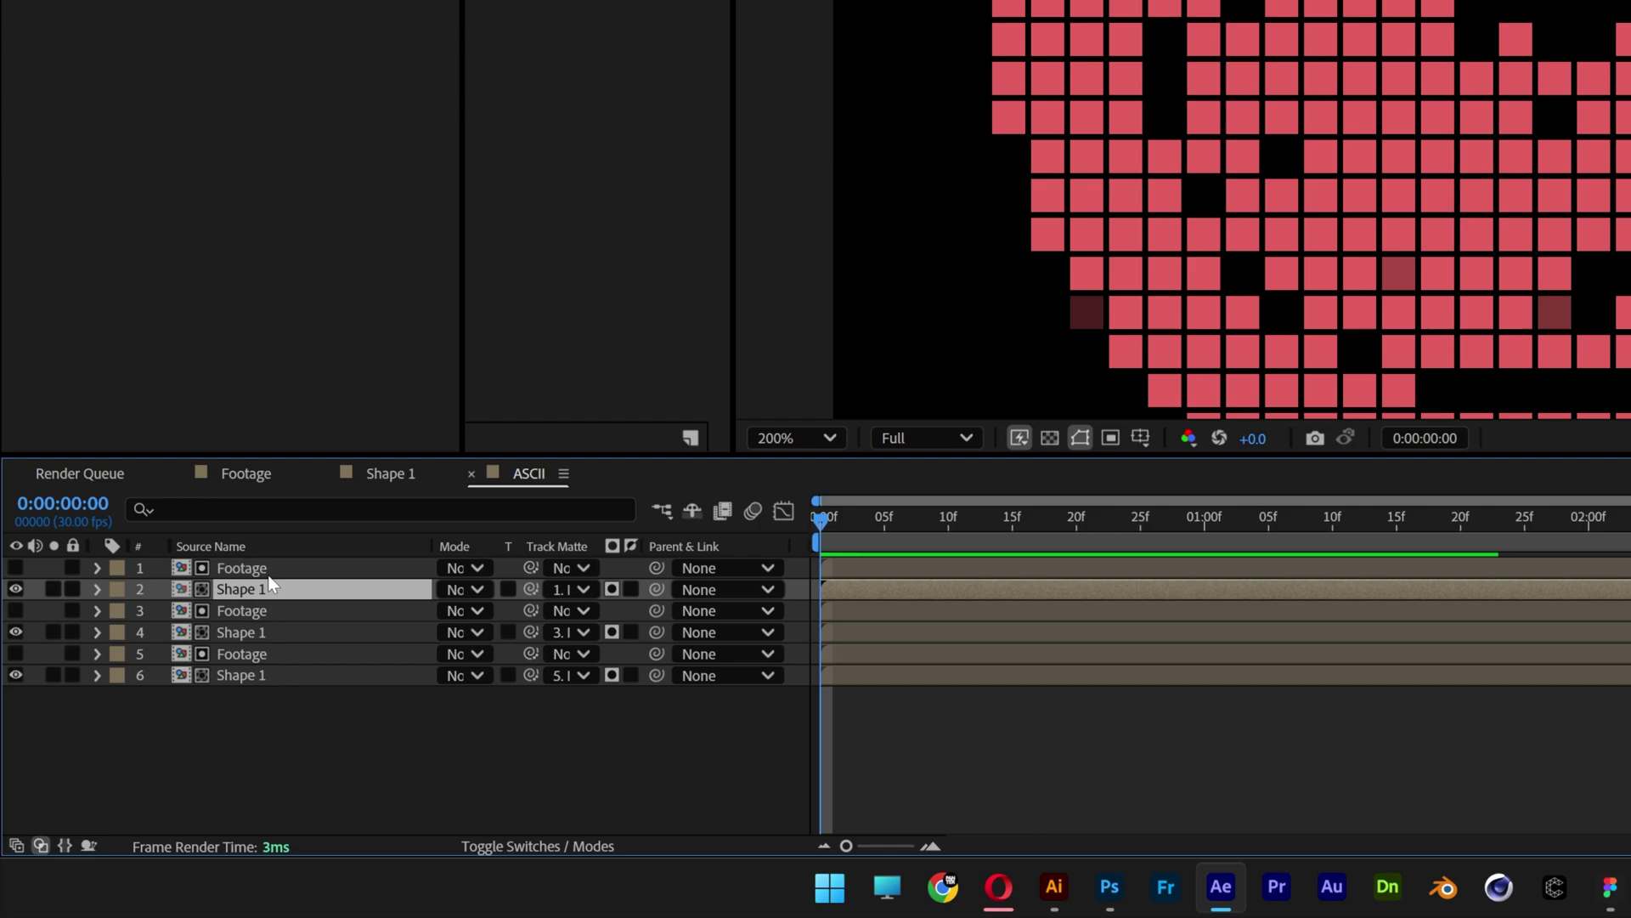
ctrl+click(268, 571)
- Duplicate the pair again, raise the newest Footage's White Point to 242, and reselect the pair
key(ctrl+d)
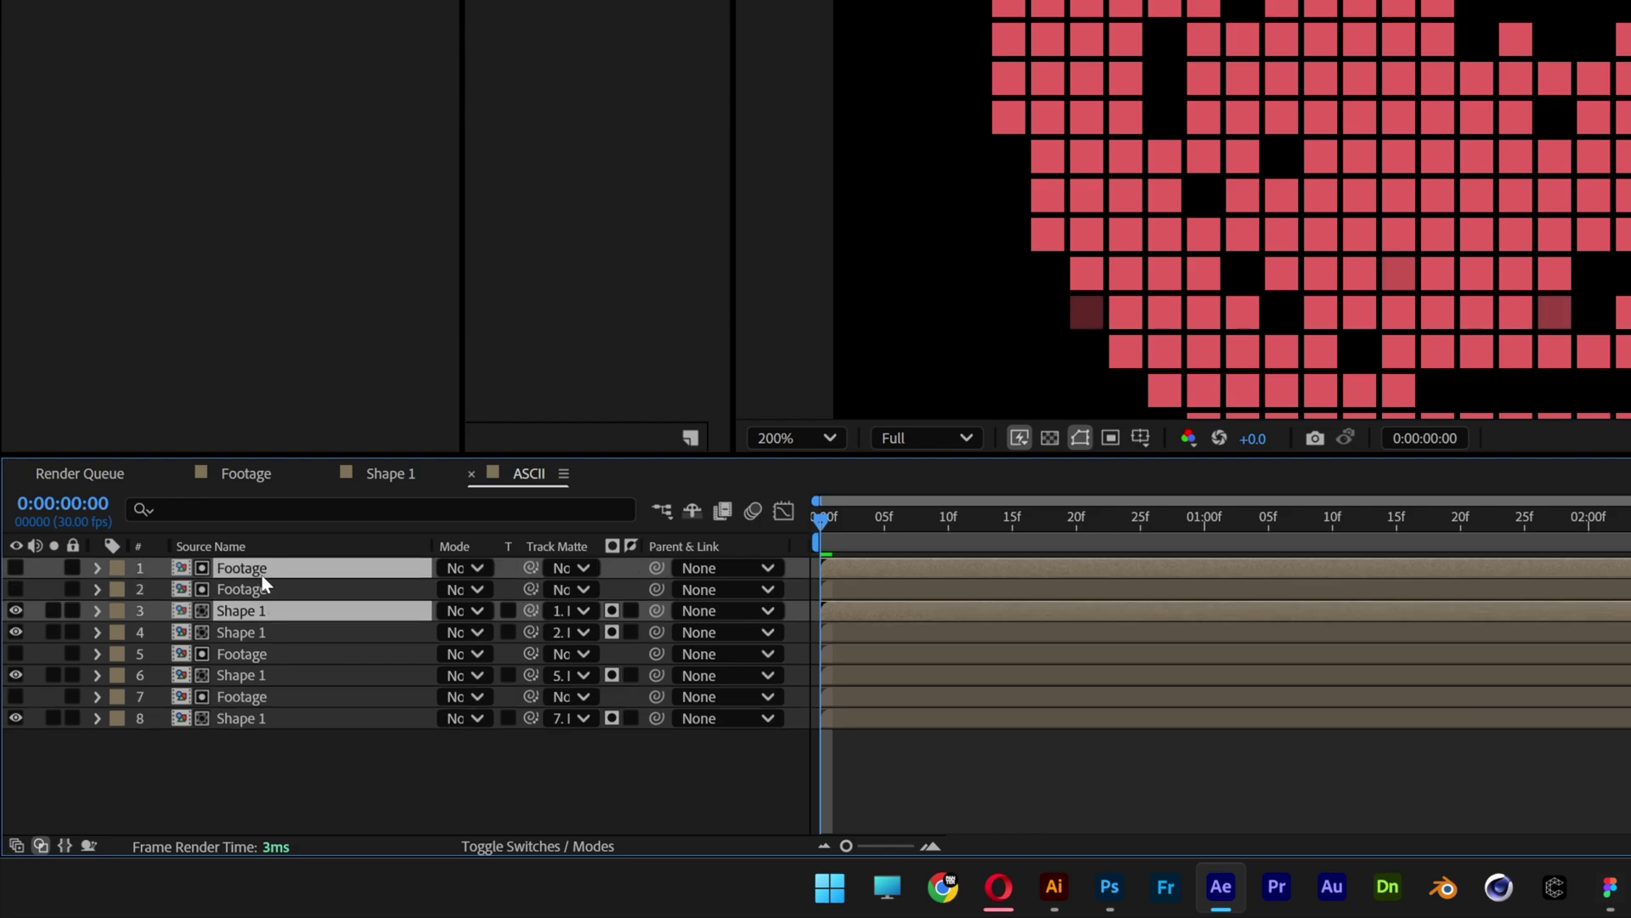
drag(252, 571, 251, 588)
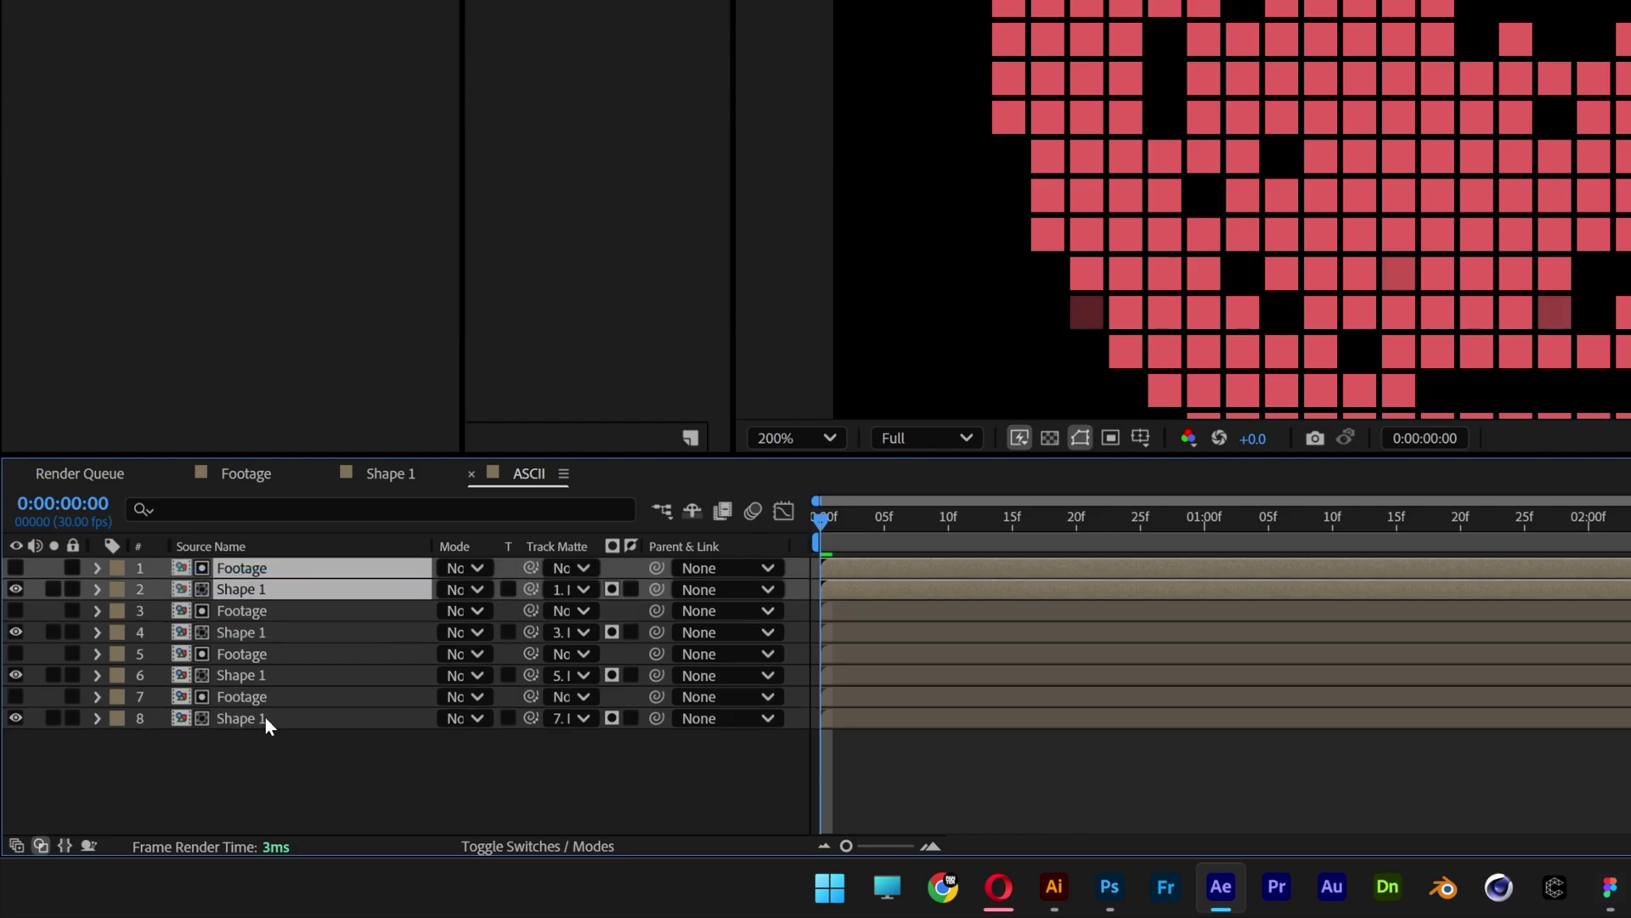
key(F2)
click(261, 567)
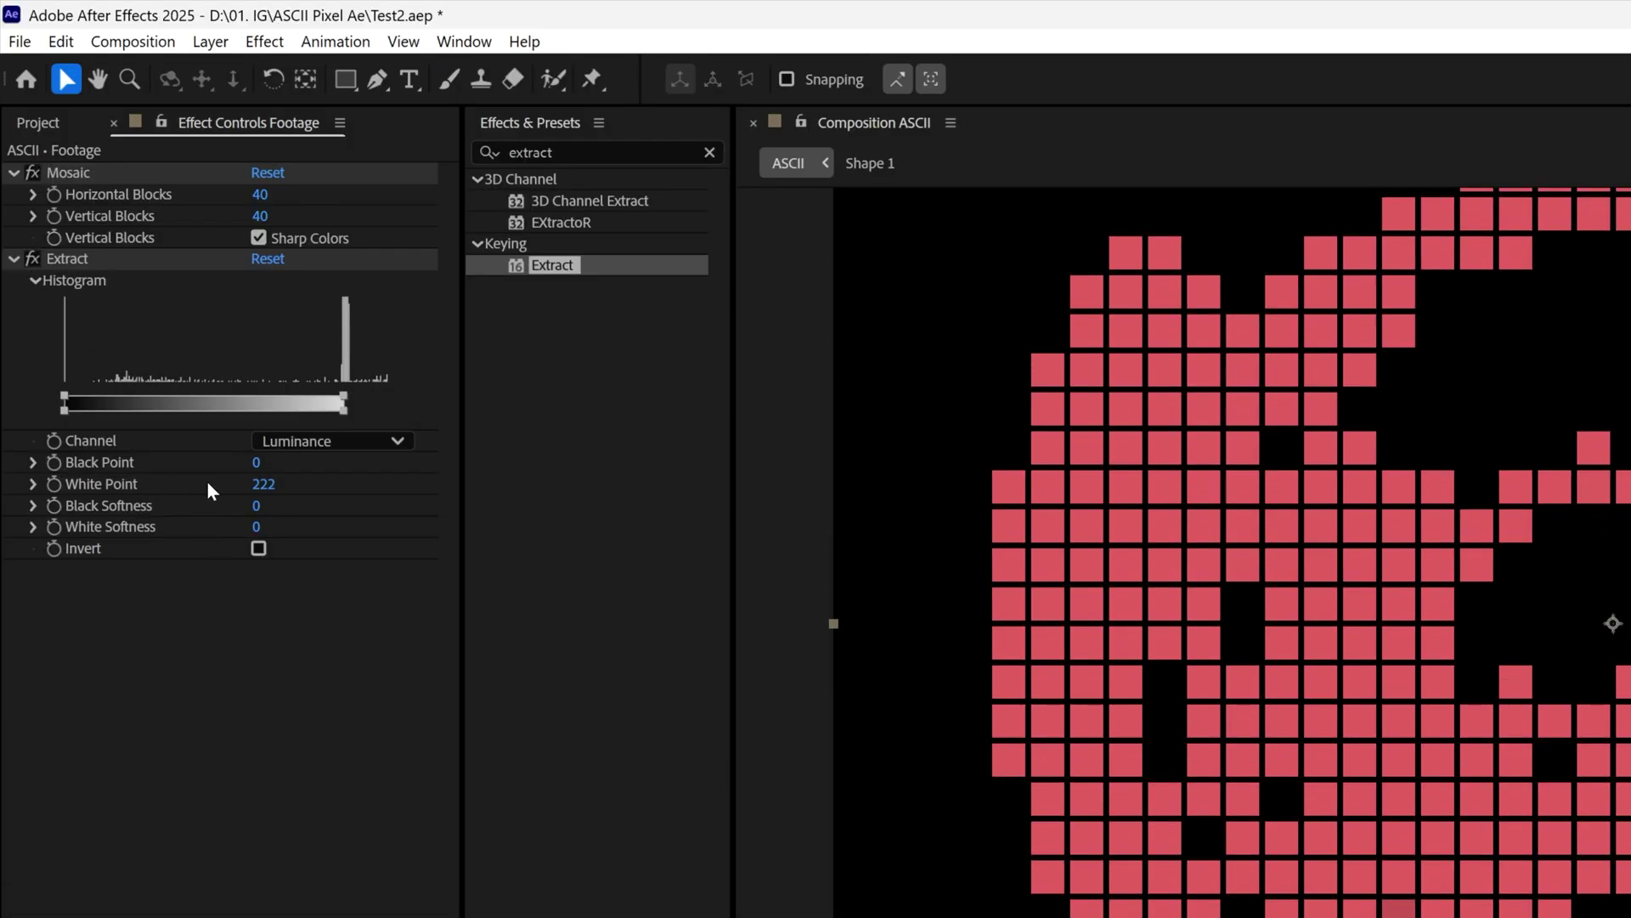
click(264, 483)
text(140)
key(Return)
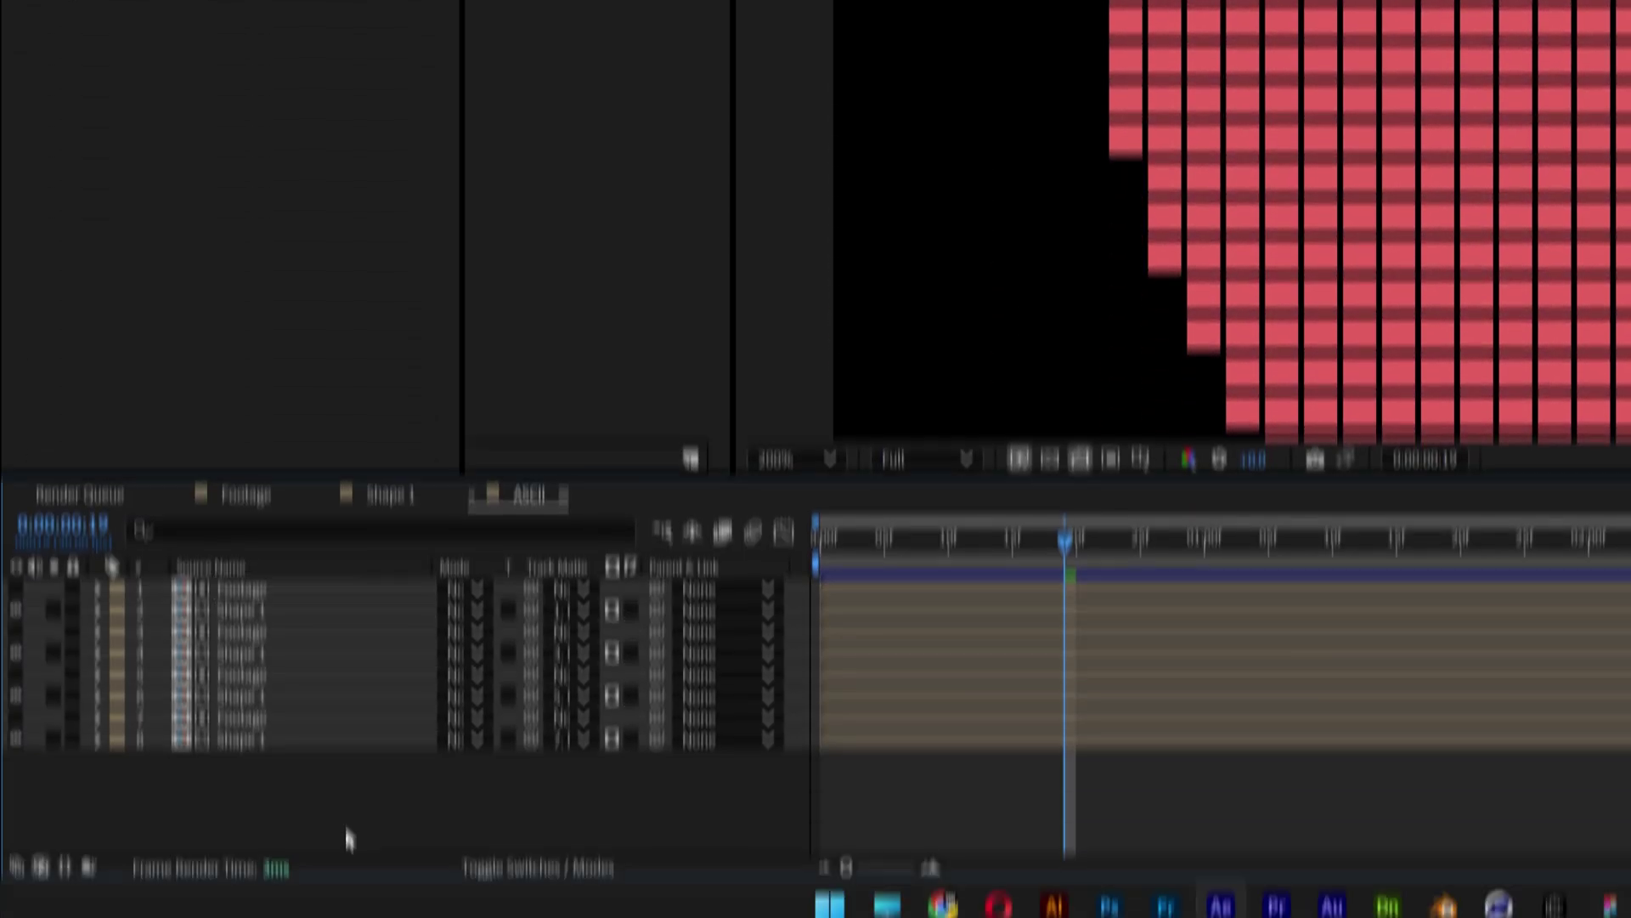
click(249, 586)
shift+click(250, 569)
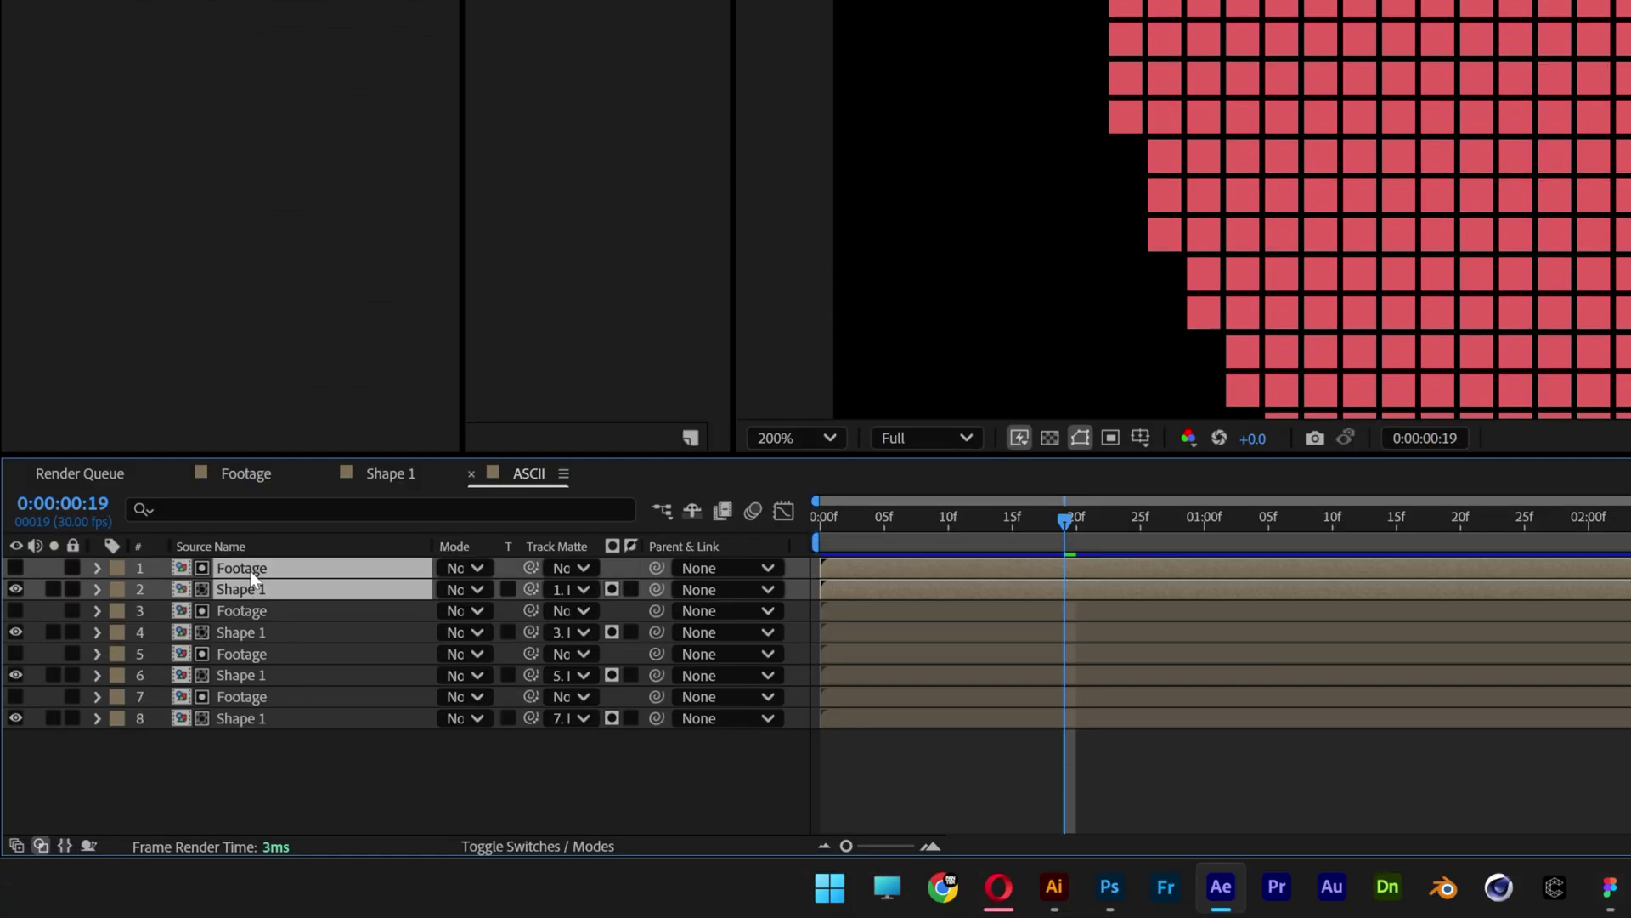
- Make a final pair copy with its Footage White Point at 255, then select the Shape 1 layers
key(ctrl+d)
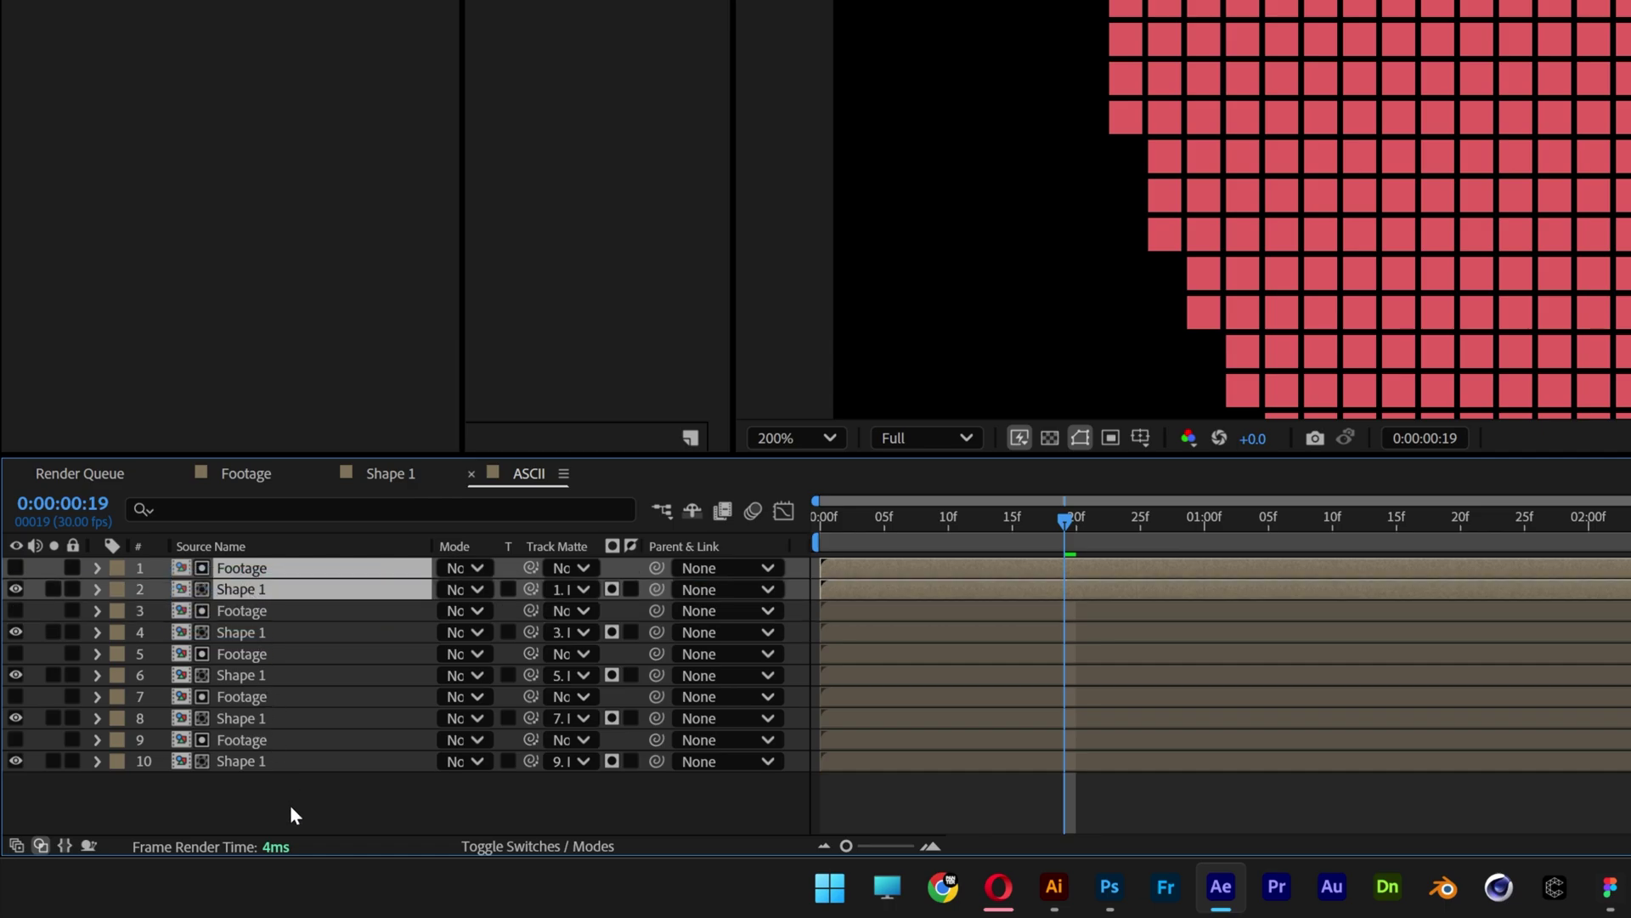
click(289, 803)
click(255, 573)
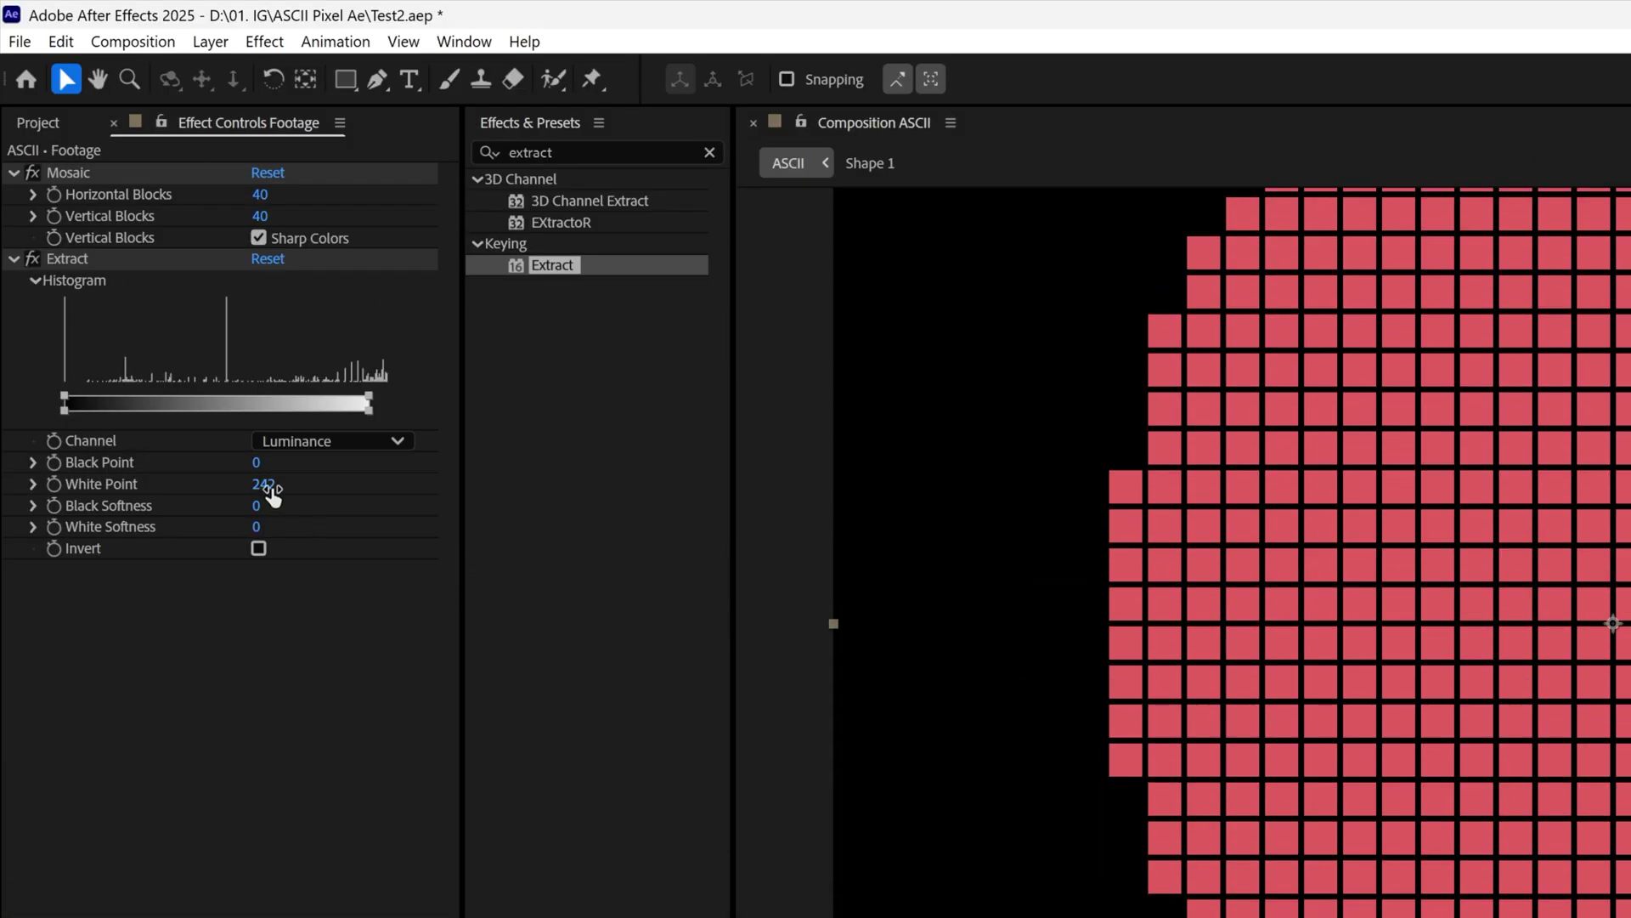
drag(271, 493, 361, 493)
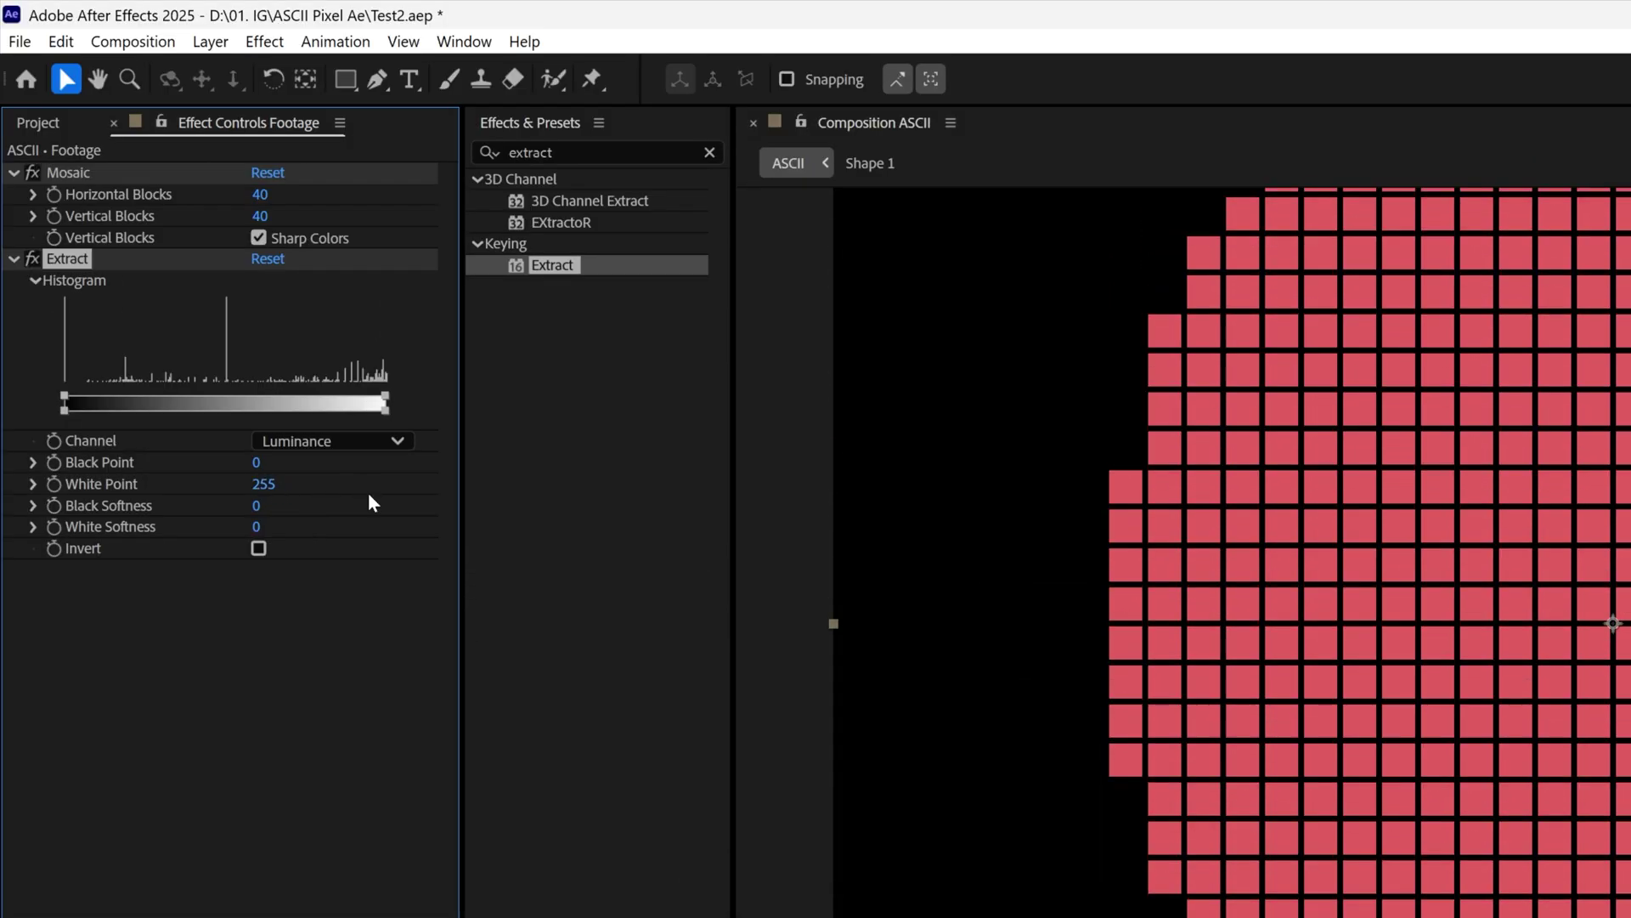
click(369, 491)
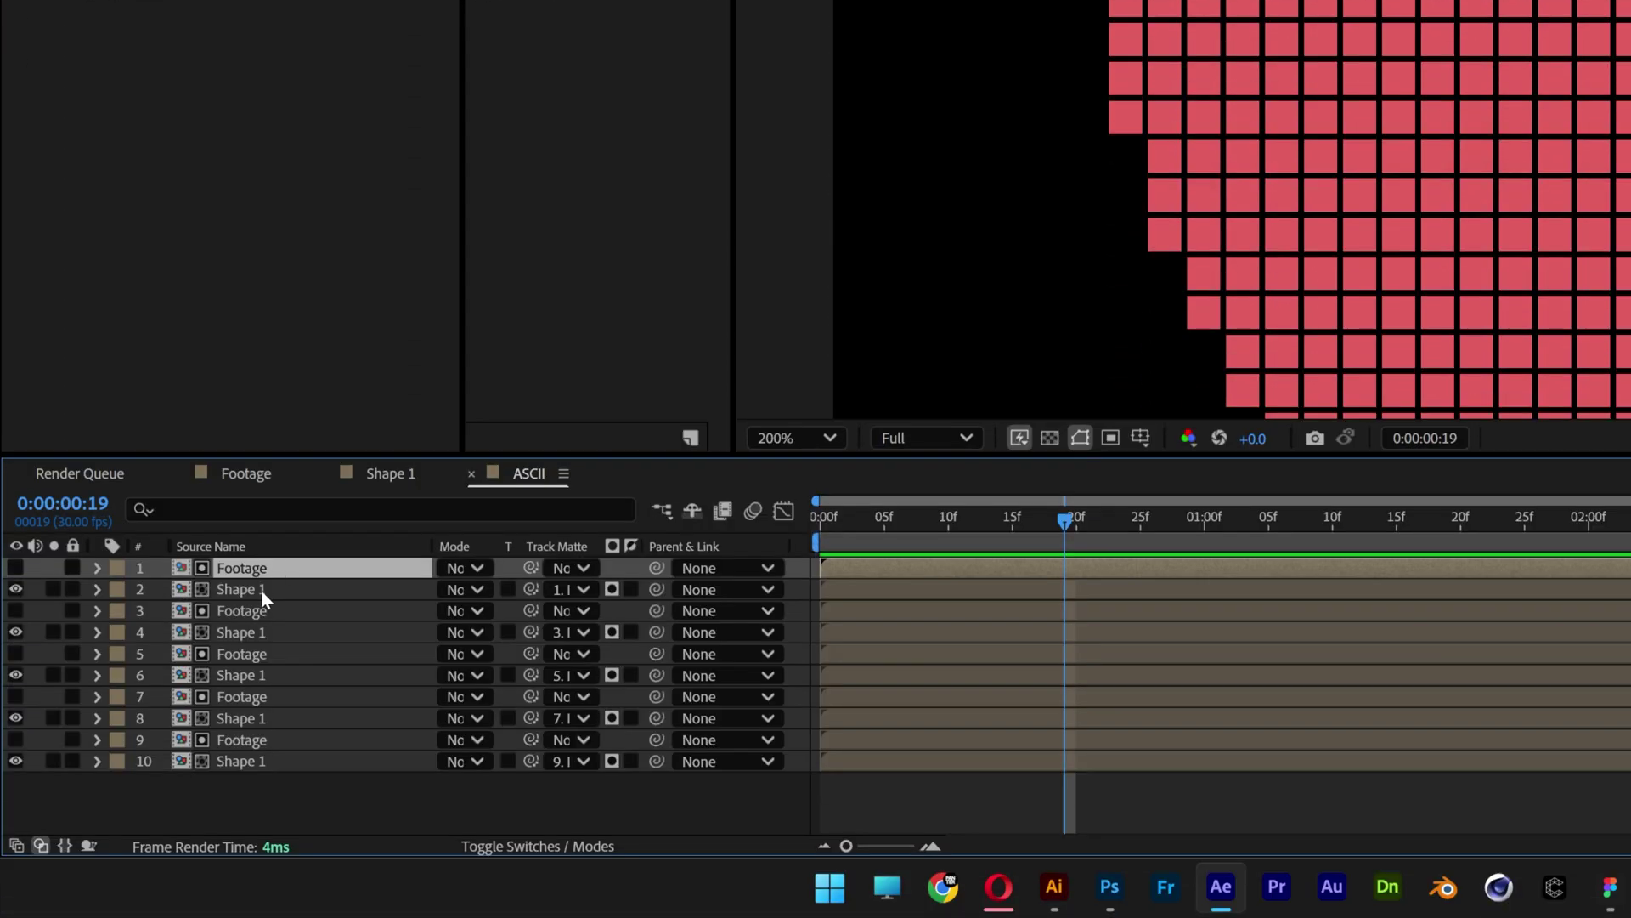
click(262, 592)
click(253, 634)
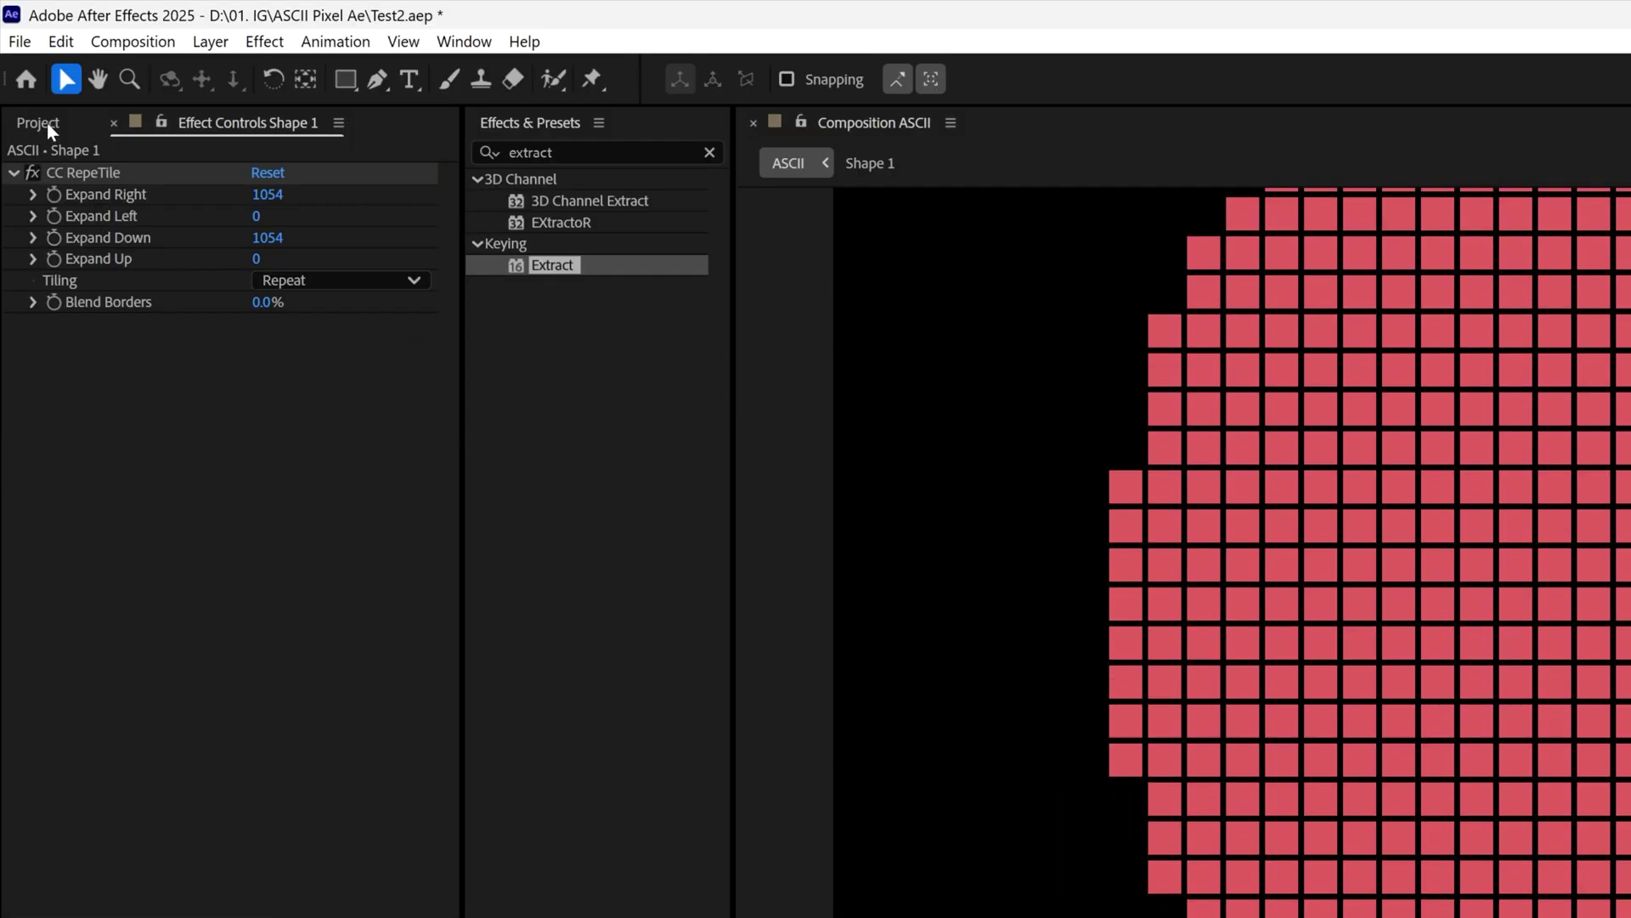
- Duplicate the Shape 1 comp in the Project panel to create Shape 2 through Shape 5
click(48, 124)
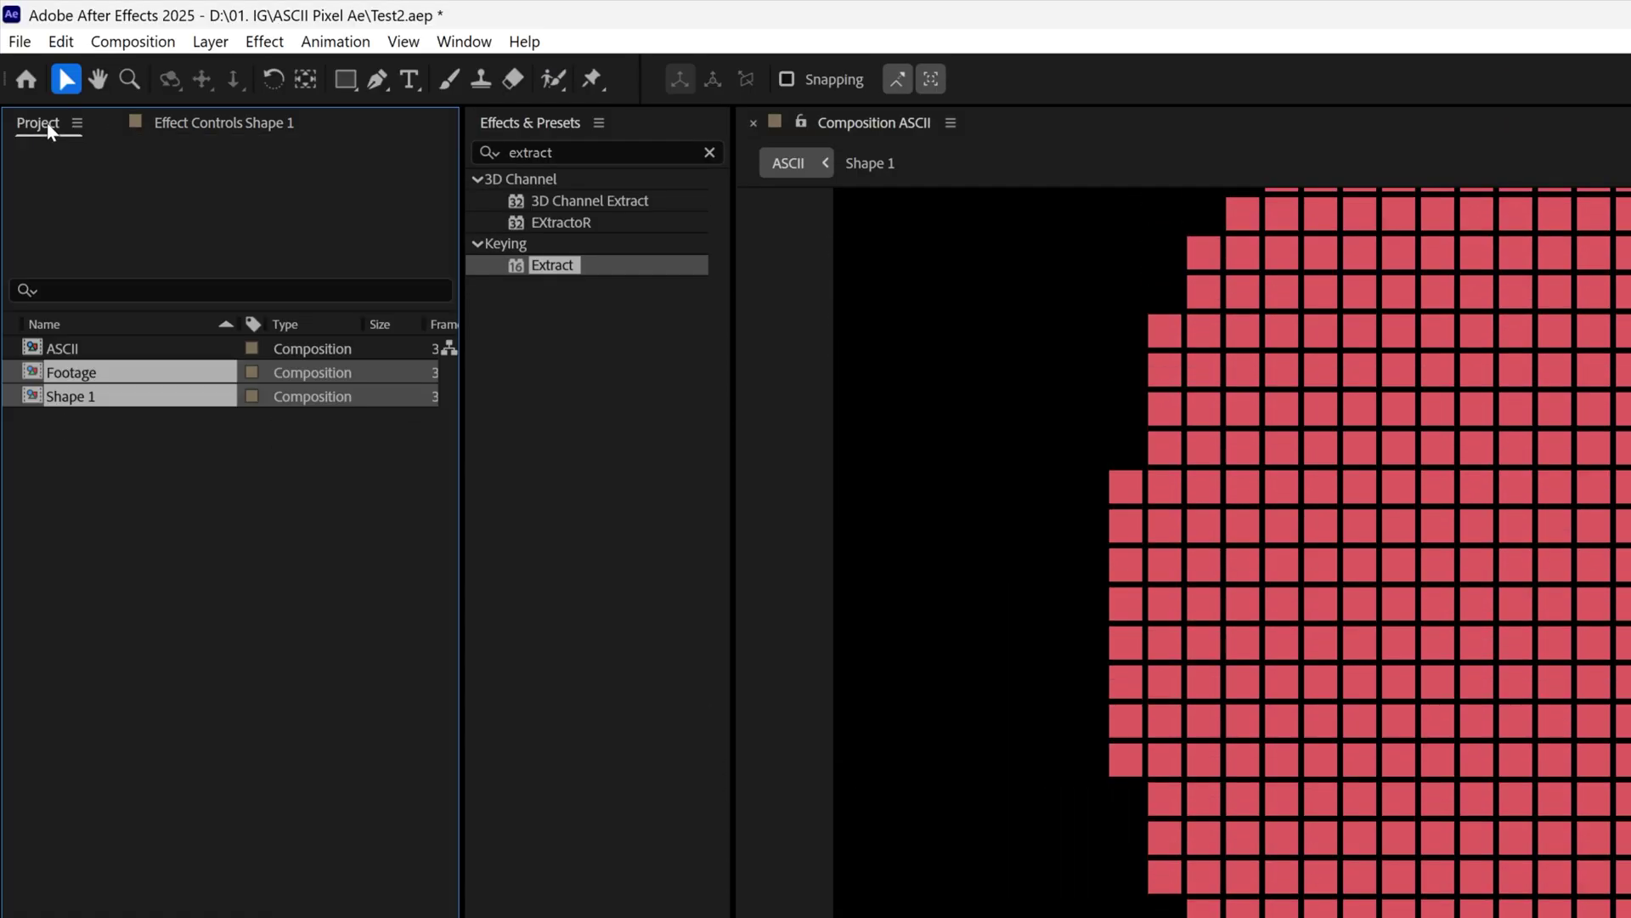
click(118, 465)
click(86, 400)
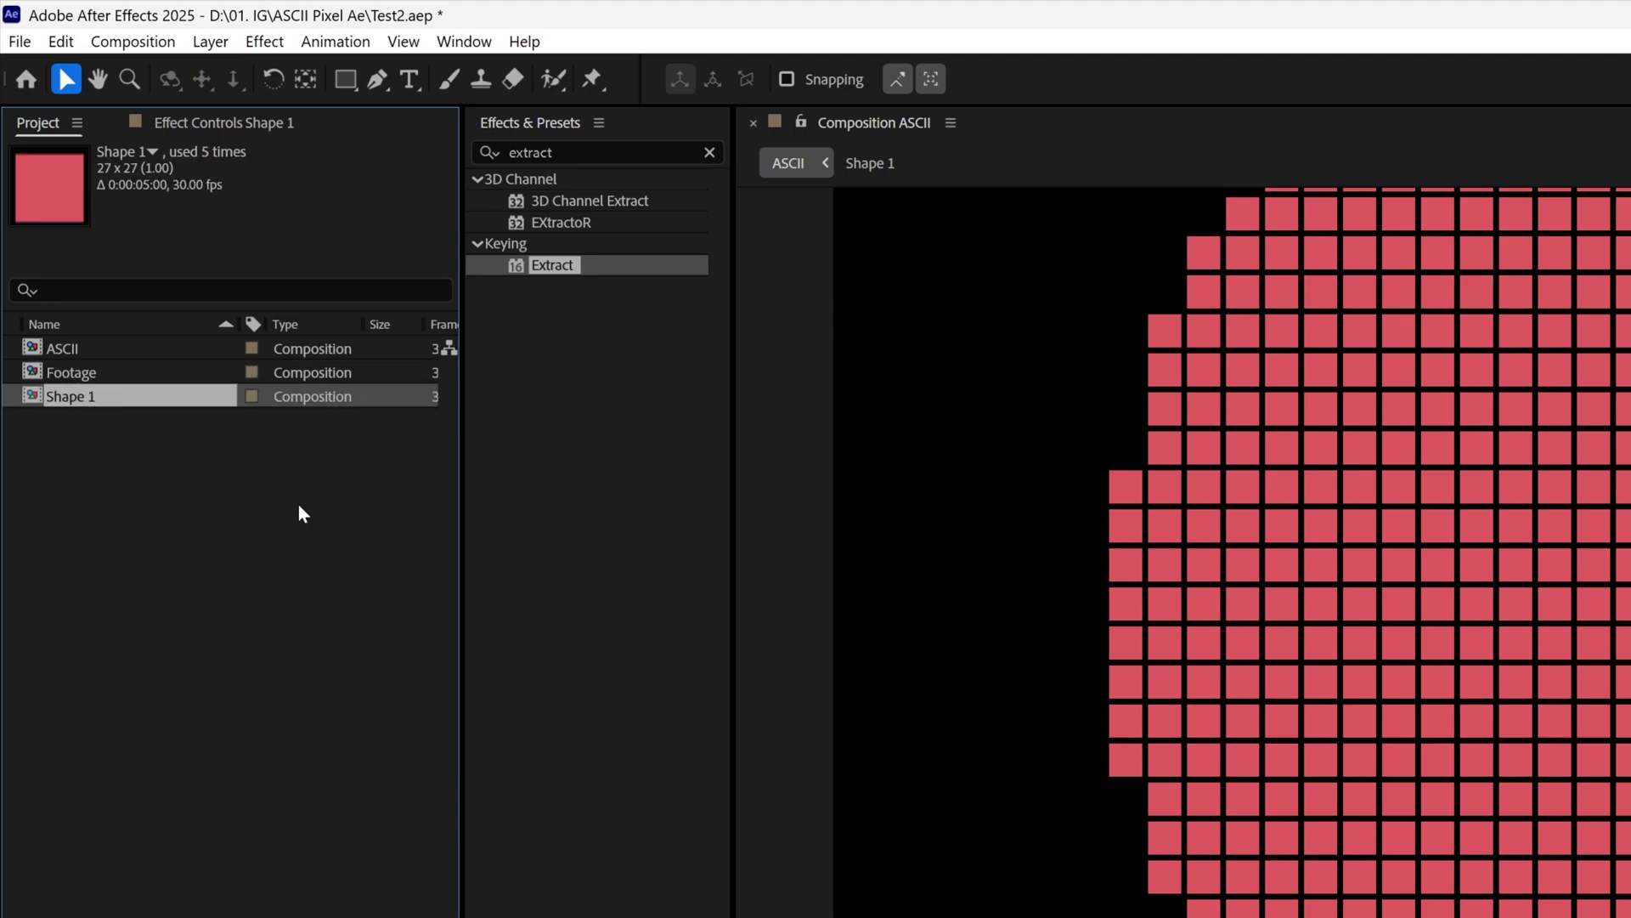
key(ctrl+d)
key(ctrl+d)
key(ctrl+d)
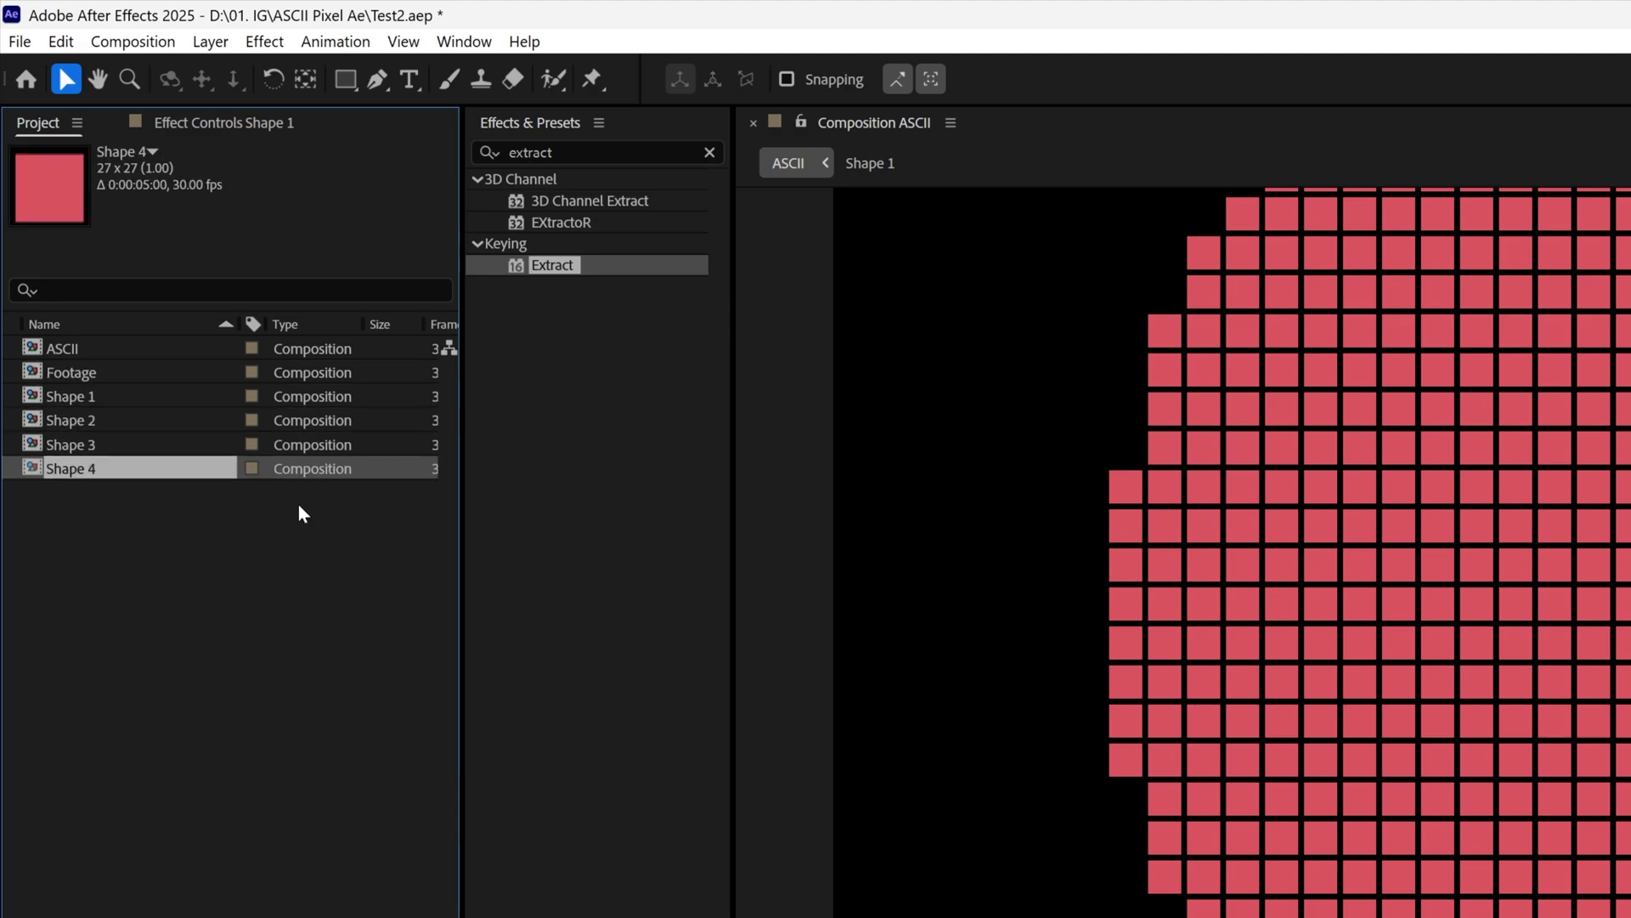
key(ctrl+d)
drag(208, 541, 79, 401)
click(204, 567)
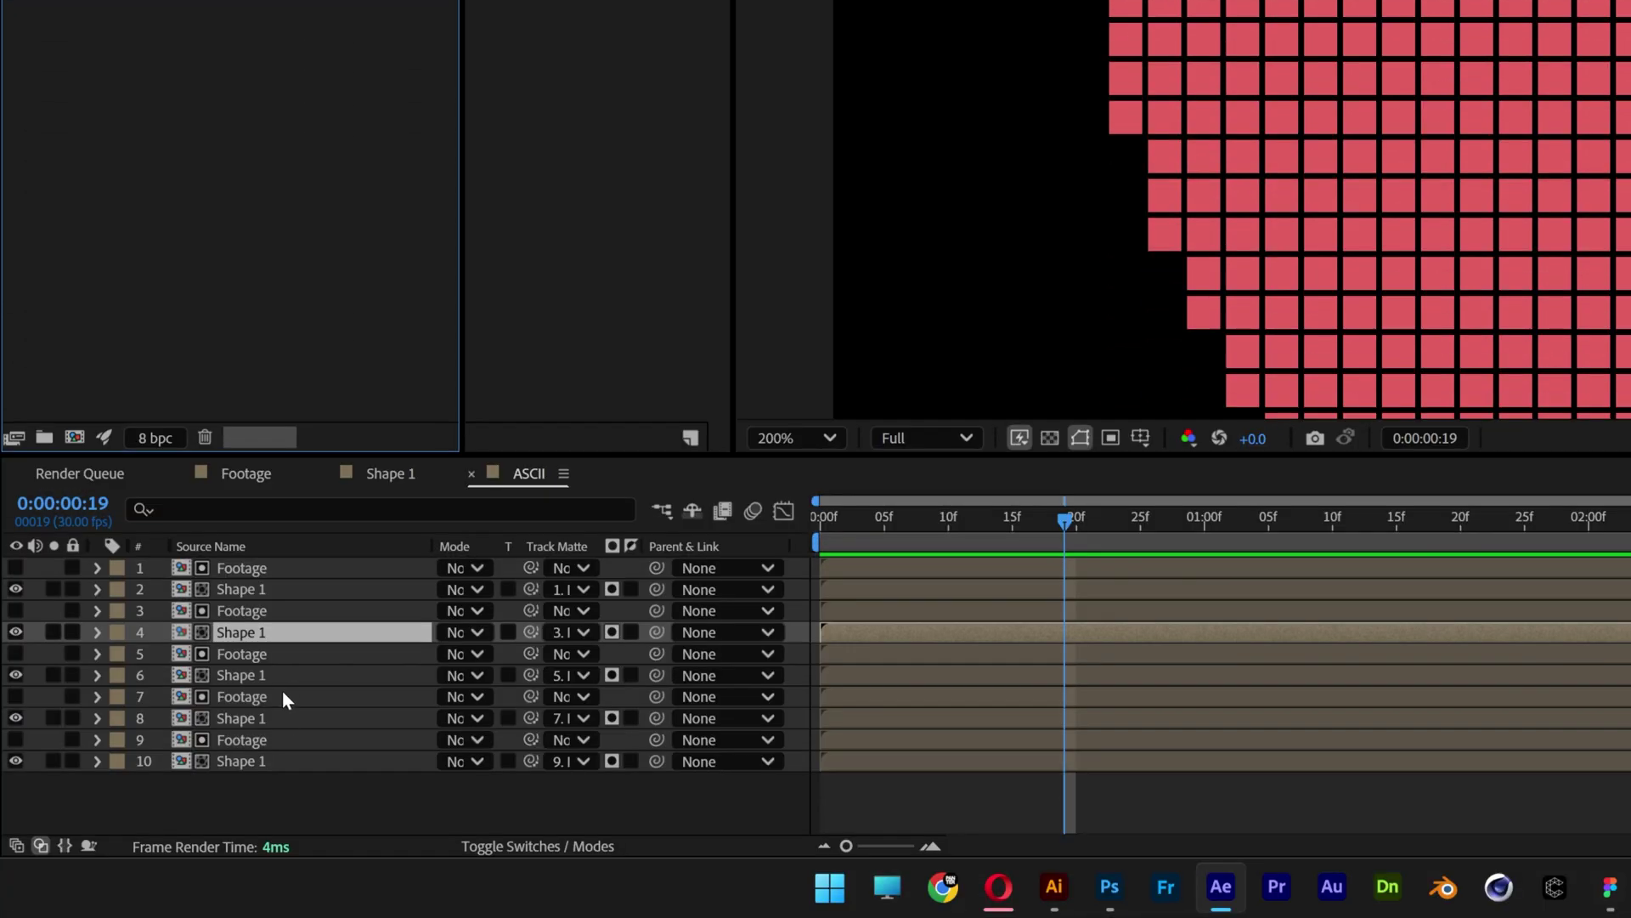
- Replace layer 8 in the ASCII comp with the Shape 2 comp
click(255, 721)
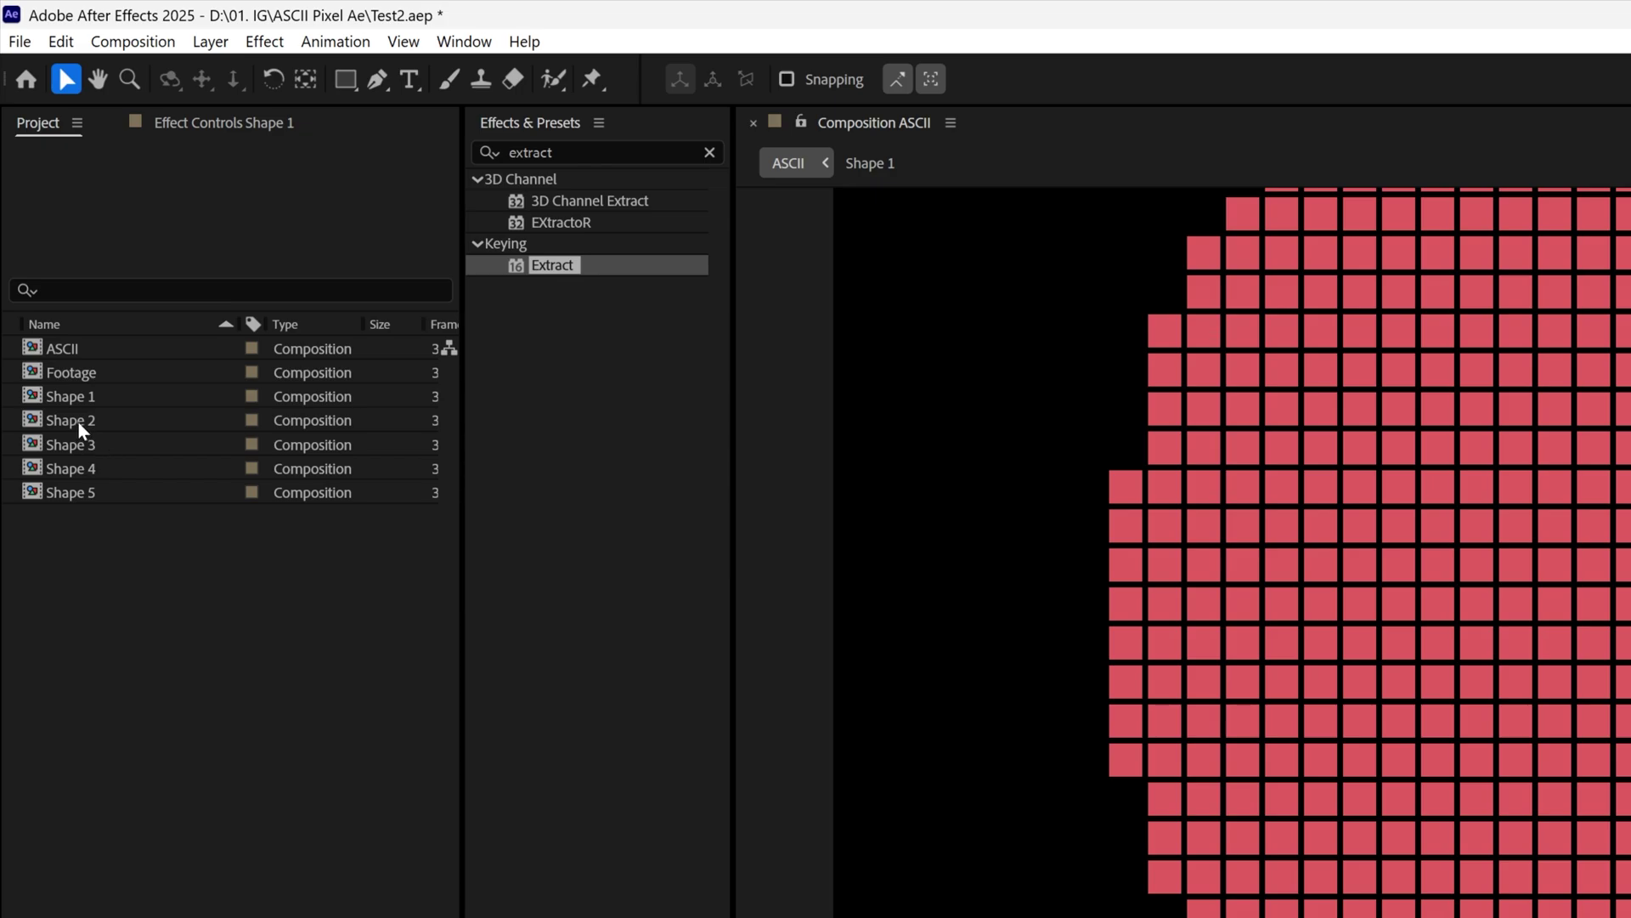
click(78, 419)
drag(82, 427, 251, 728)
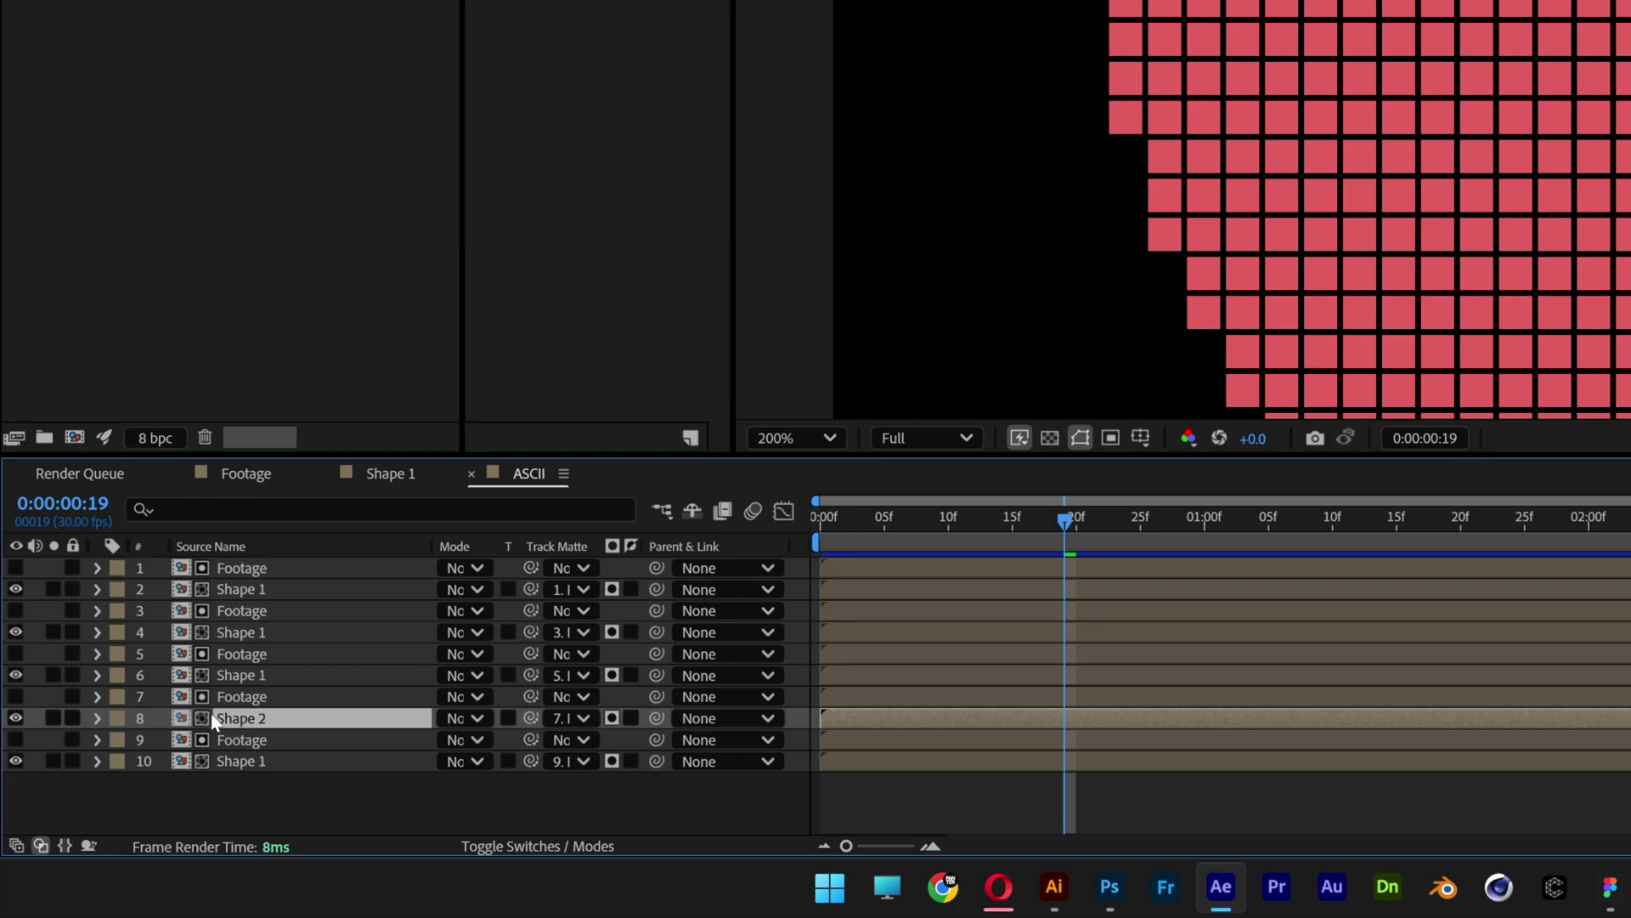
- Replace layers 6, 4 and 2 with the Shape 3, Shape 4 and Shape 5 comps
key(Home)
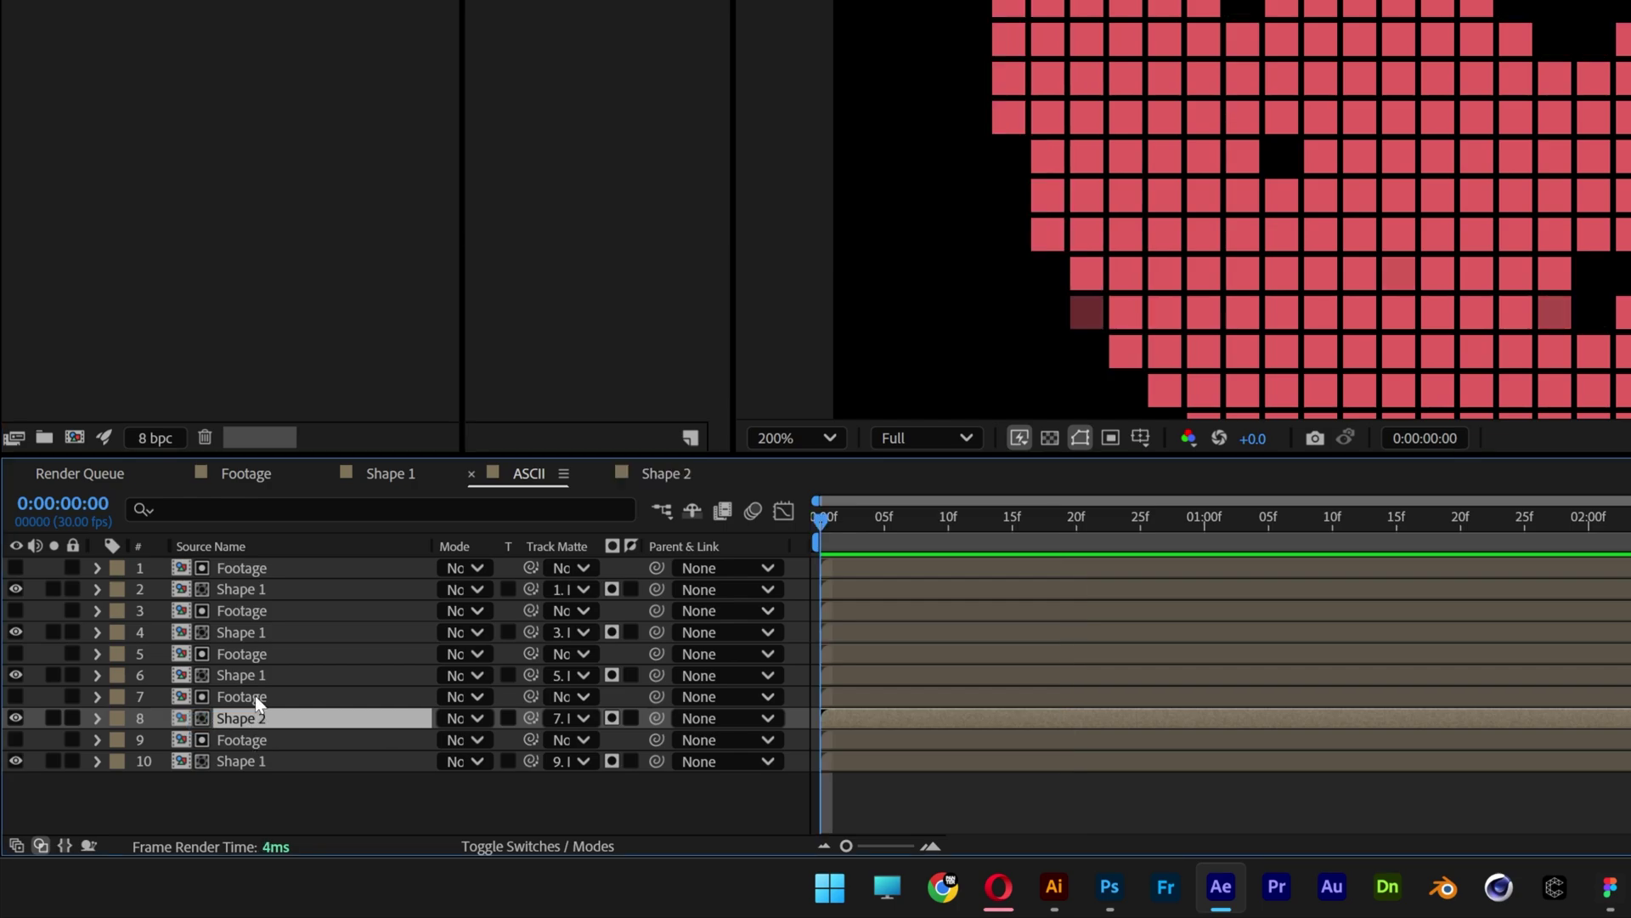
click(253, 677)
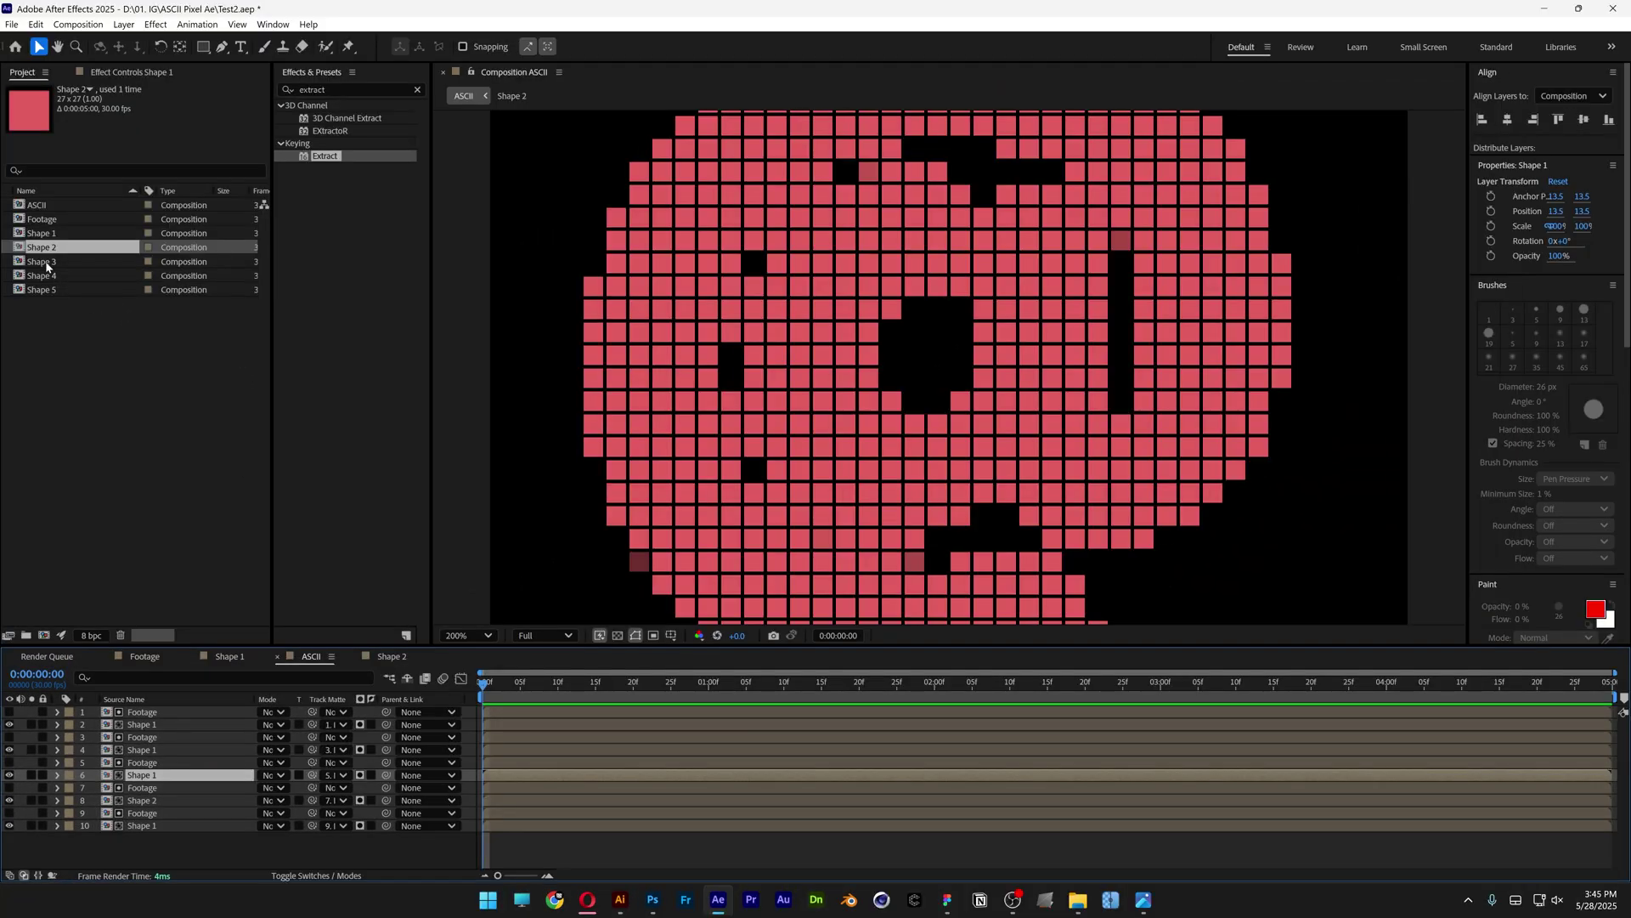
click(46, 263)
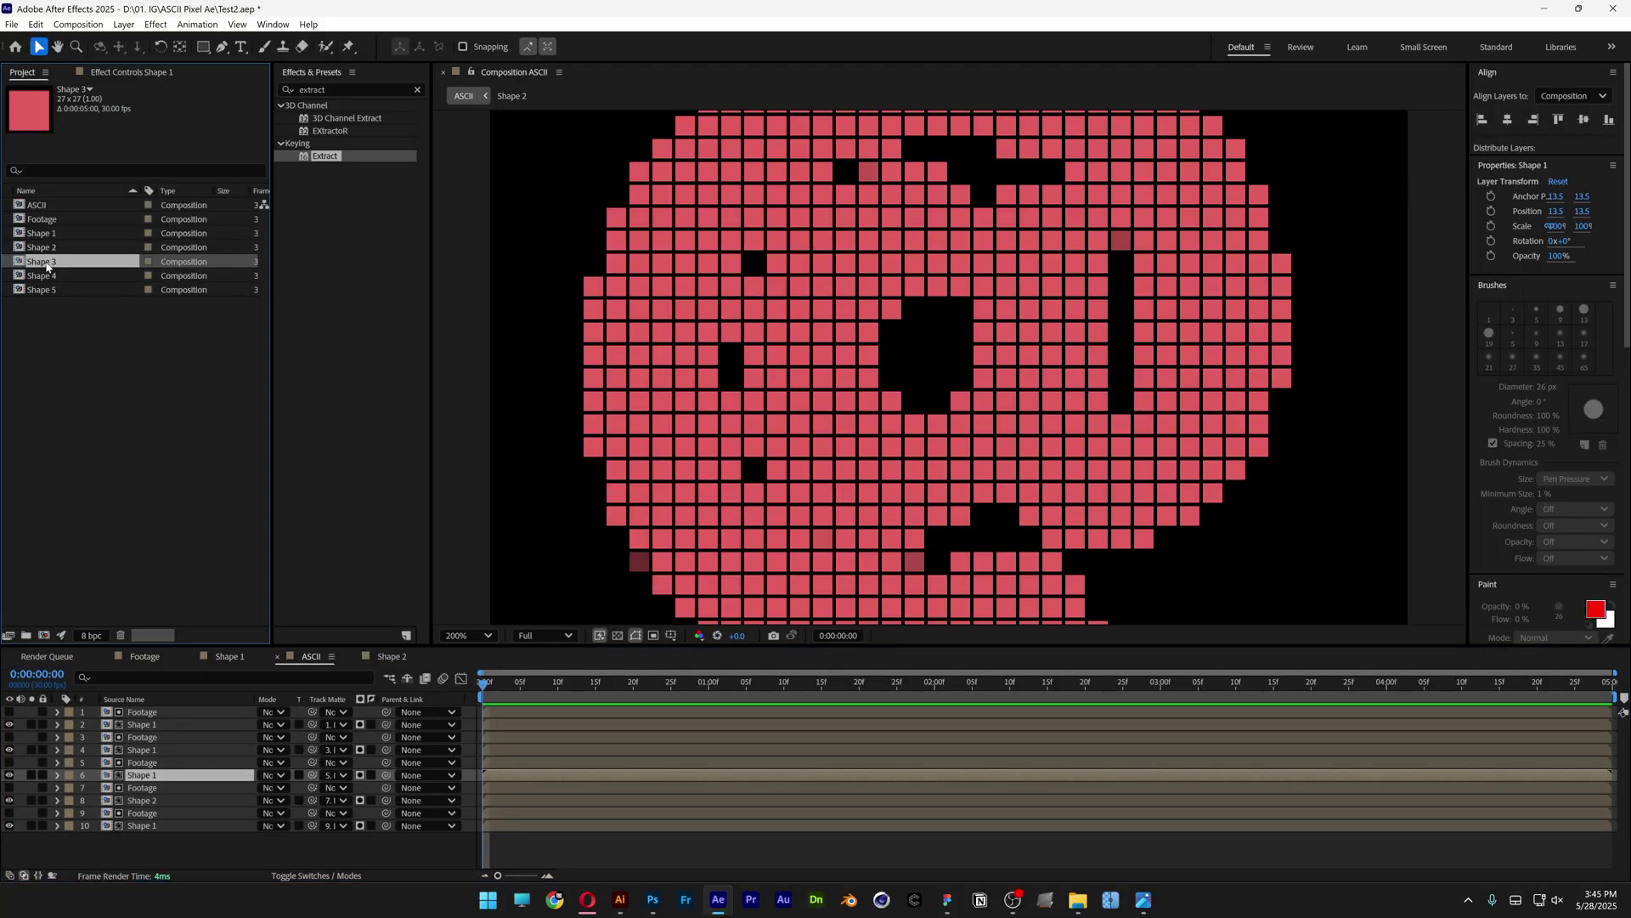
drag(46, 265, 148, 778)
click(143, 752)
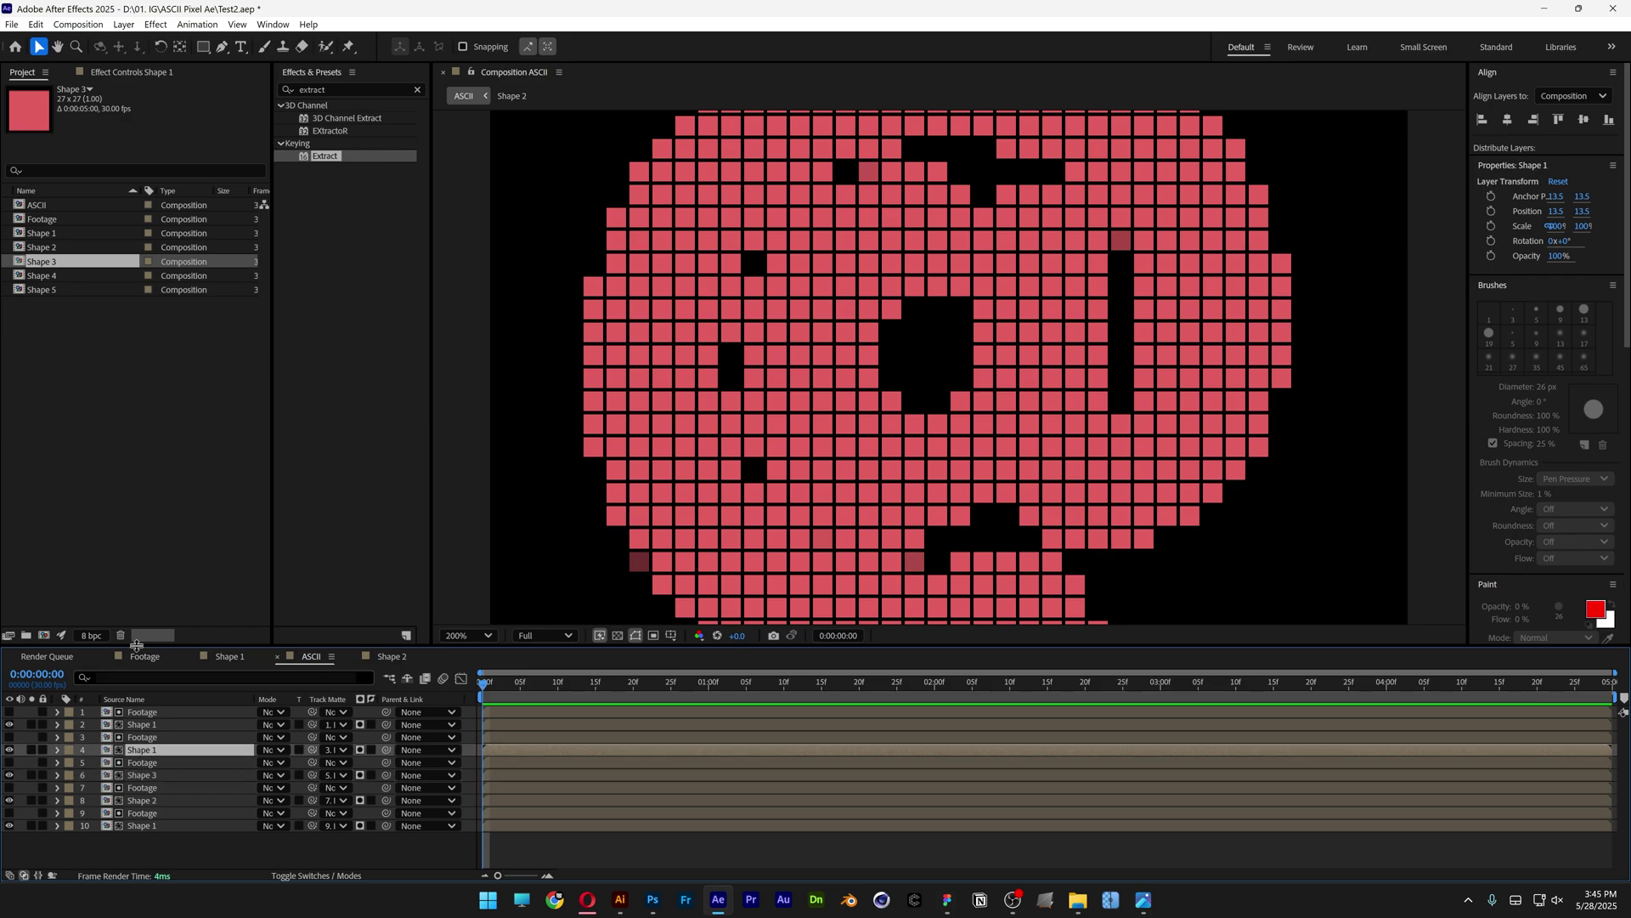
drag(42, 276, 151, 753)
click(154, 725)
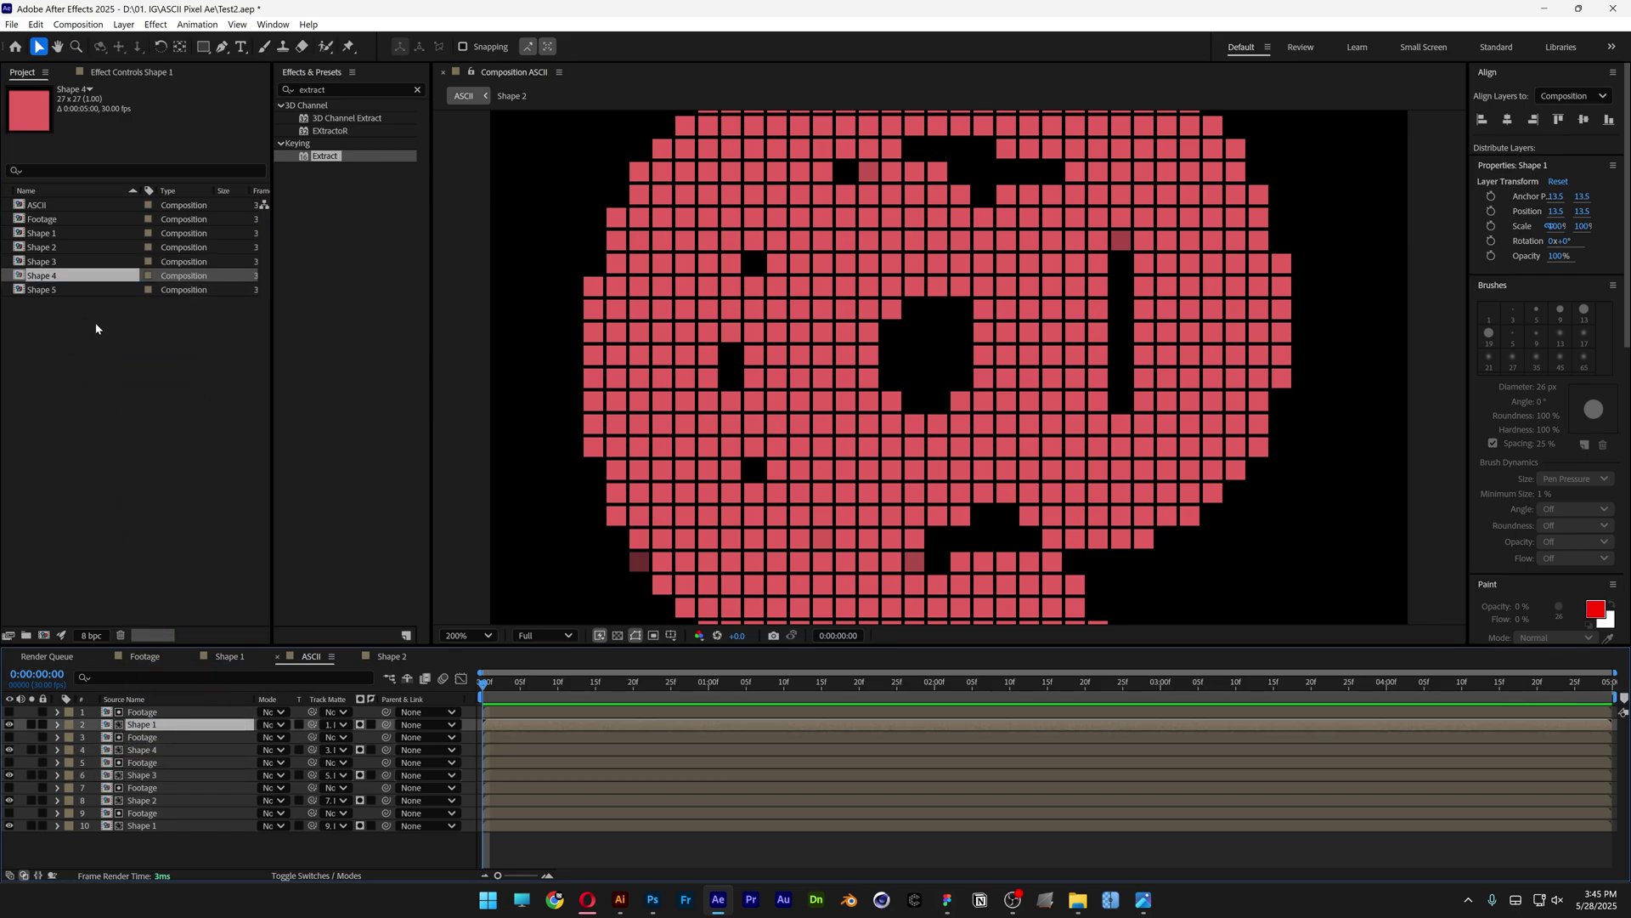
click(47, 291)
drag(47, 291, 158, 725)
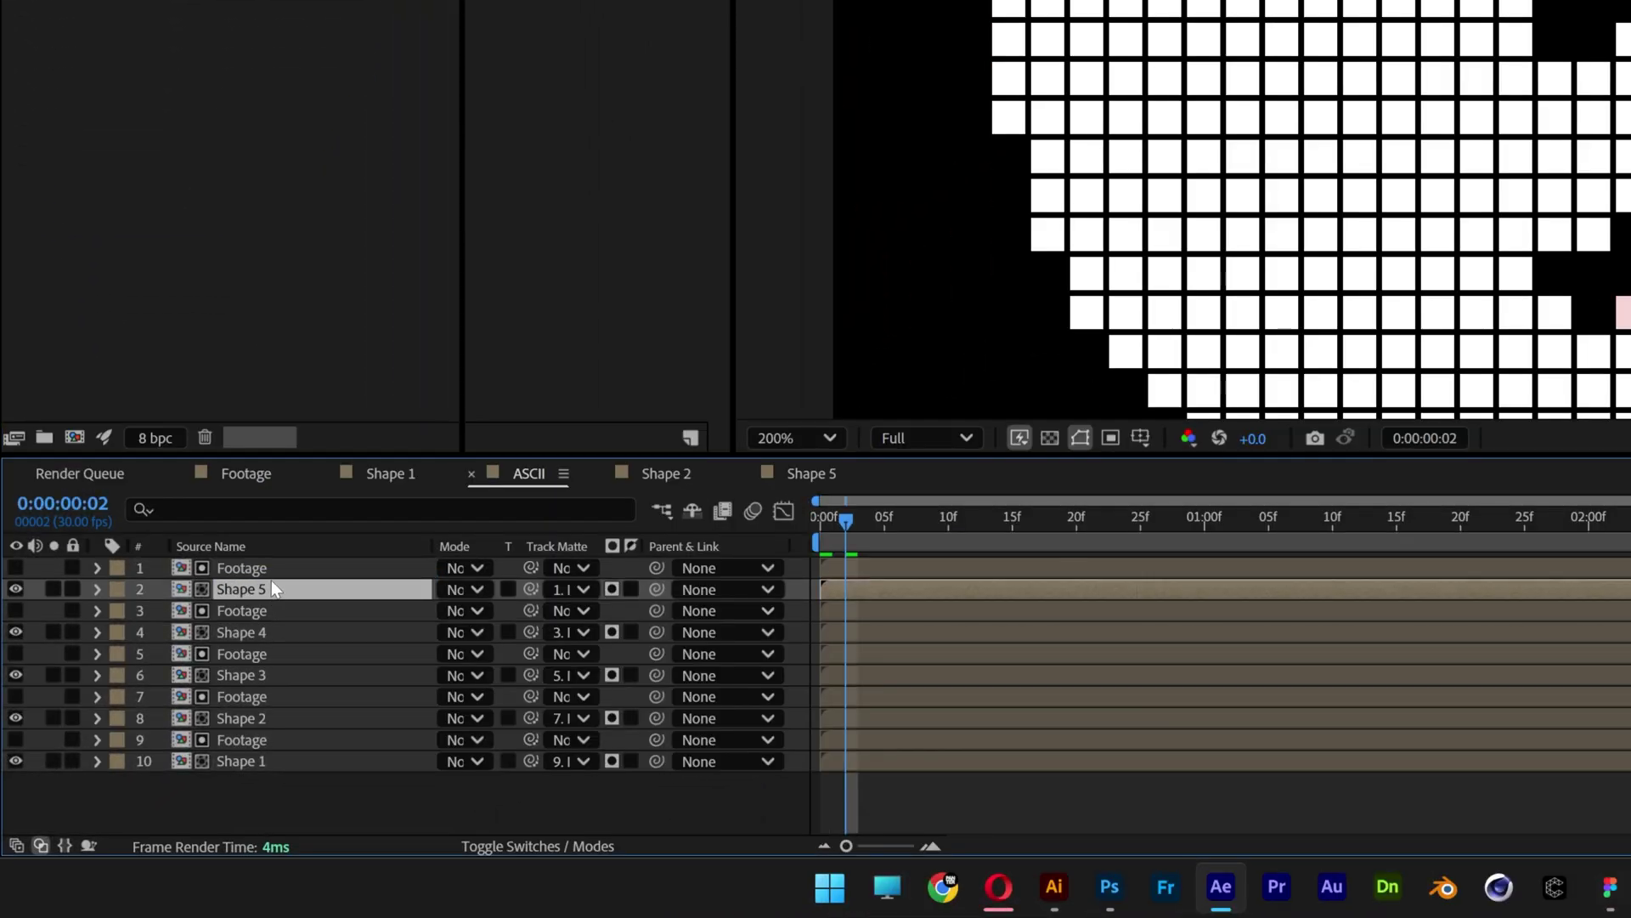
- Reorder the Footage/Shape pairs so Shape 1 through Shape 5 run top to bottom
shift+click(268, 568)
drag(251, 571, 282, 783)
click(252, 566)
shift+click(259, 589)
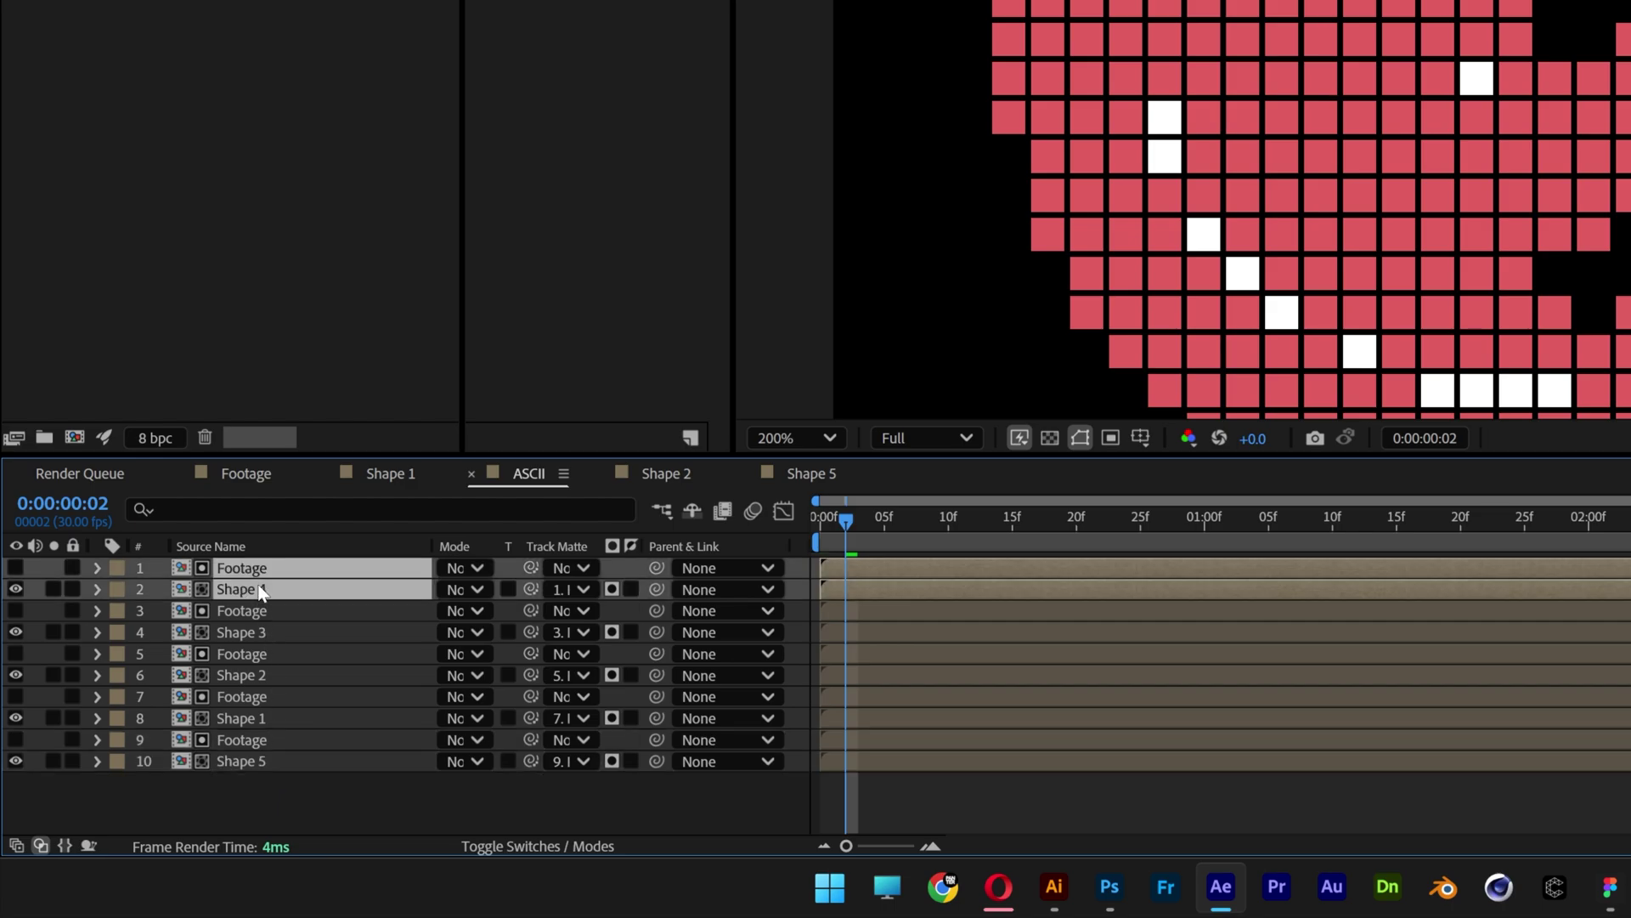
drag(261, 579, 268, 732)
click(259, 567)
shift+click(259, 589)
drag(260, 595, 267, 684)
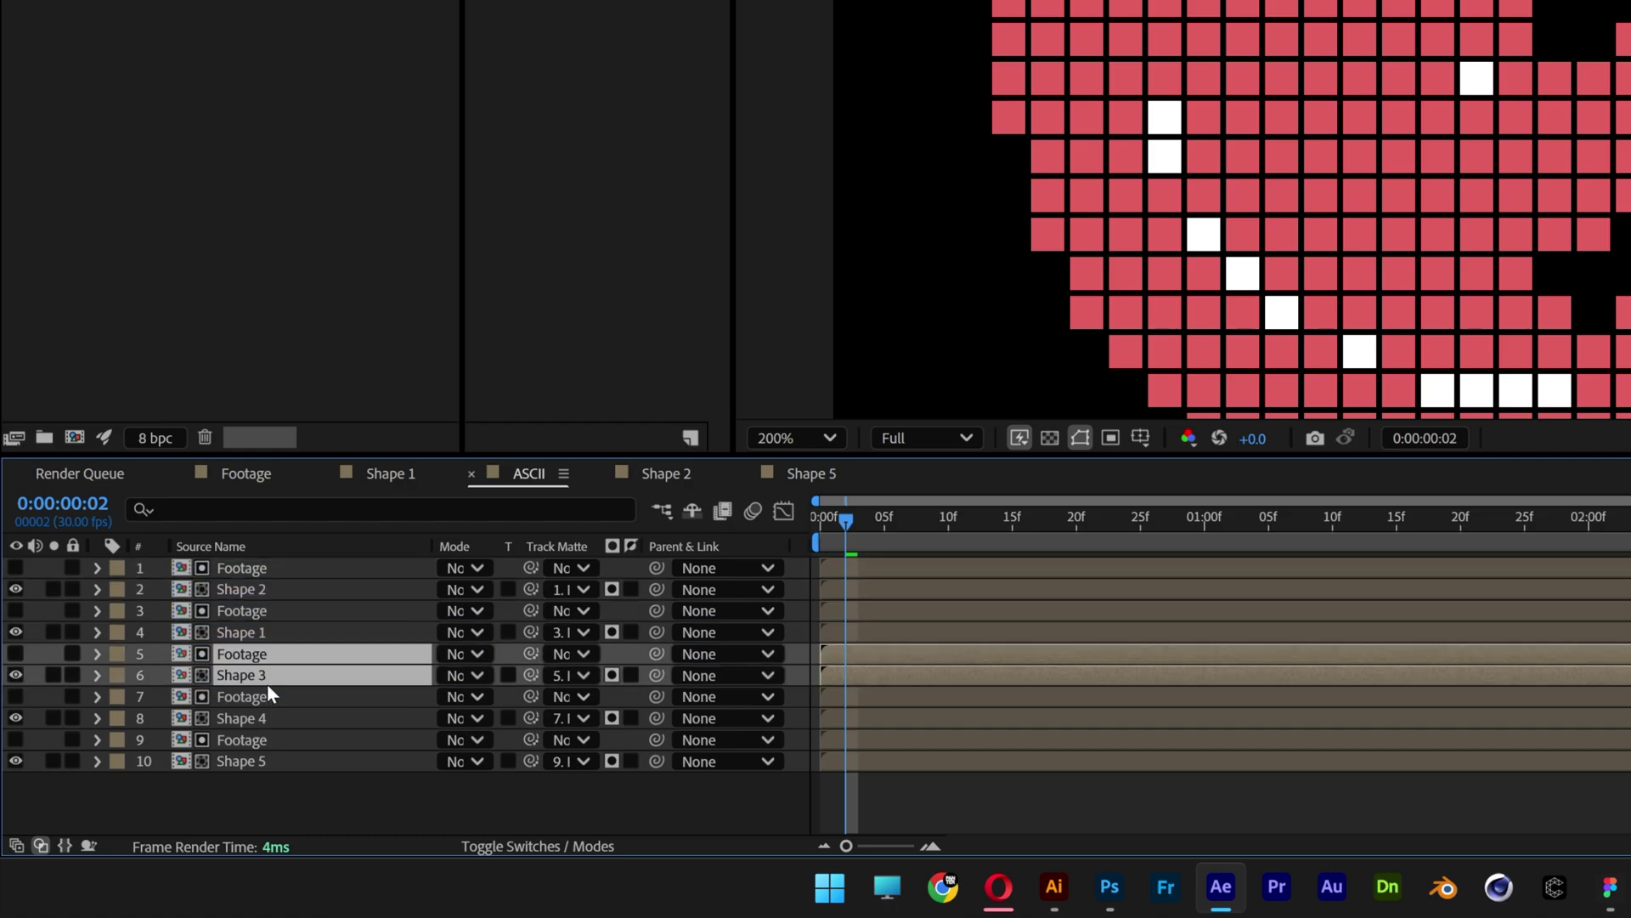
click(260, 570)
shift+click(254, 592)
drag(255, 597, 272, 641)
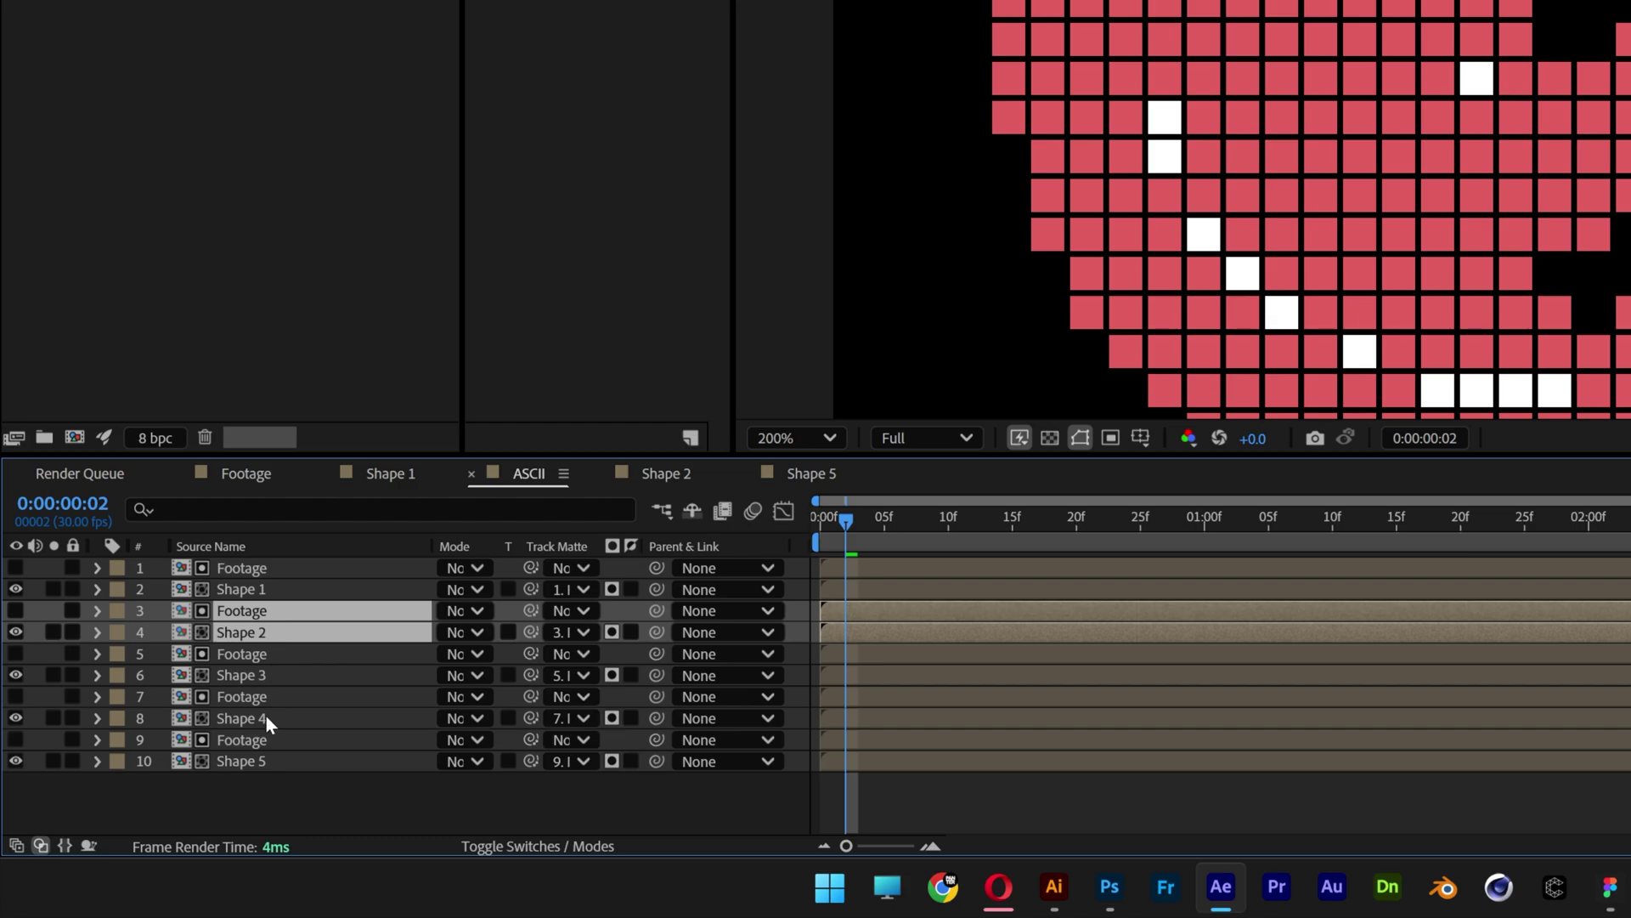
click(257, 762)
- Change the fill colour of the Shape 5 glyph comp
double_click(253, 762)
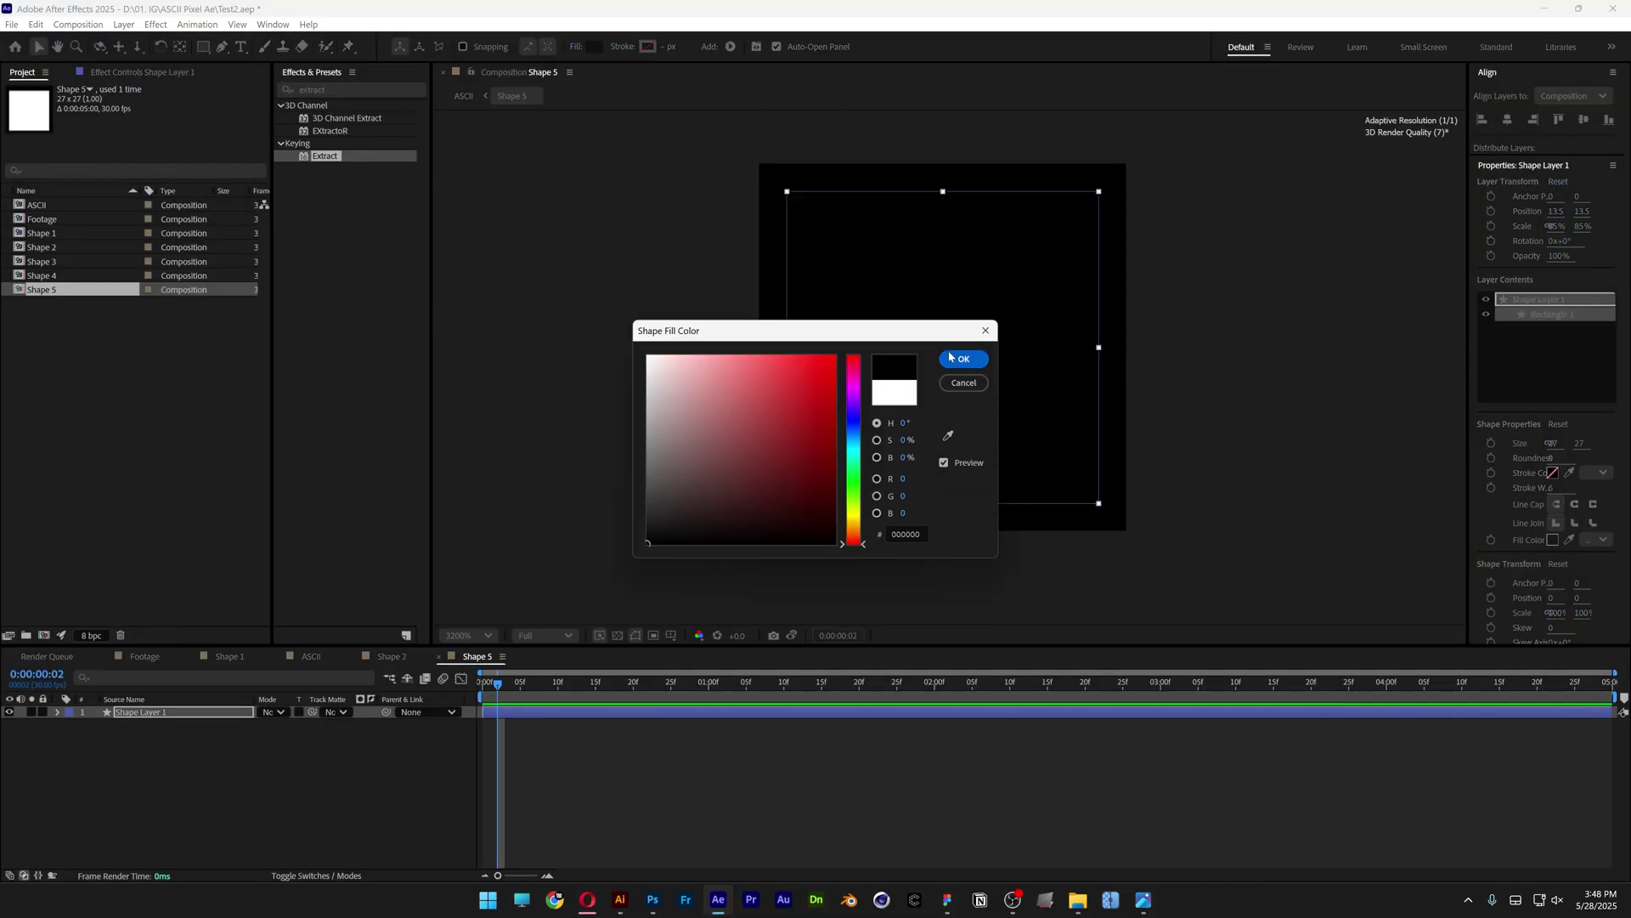
click(961, 358)
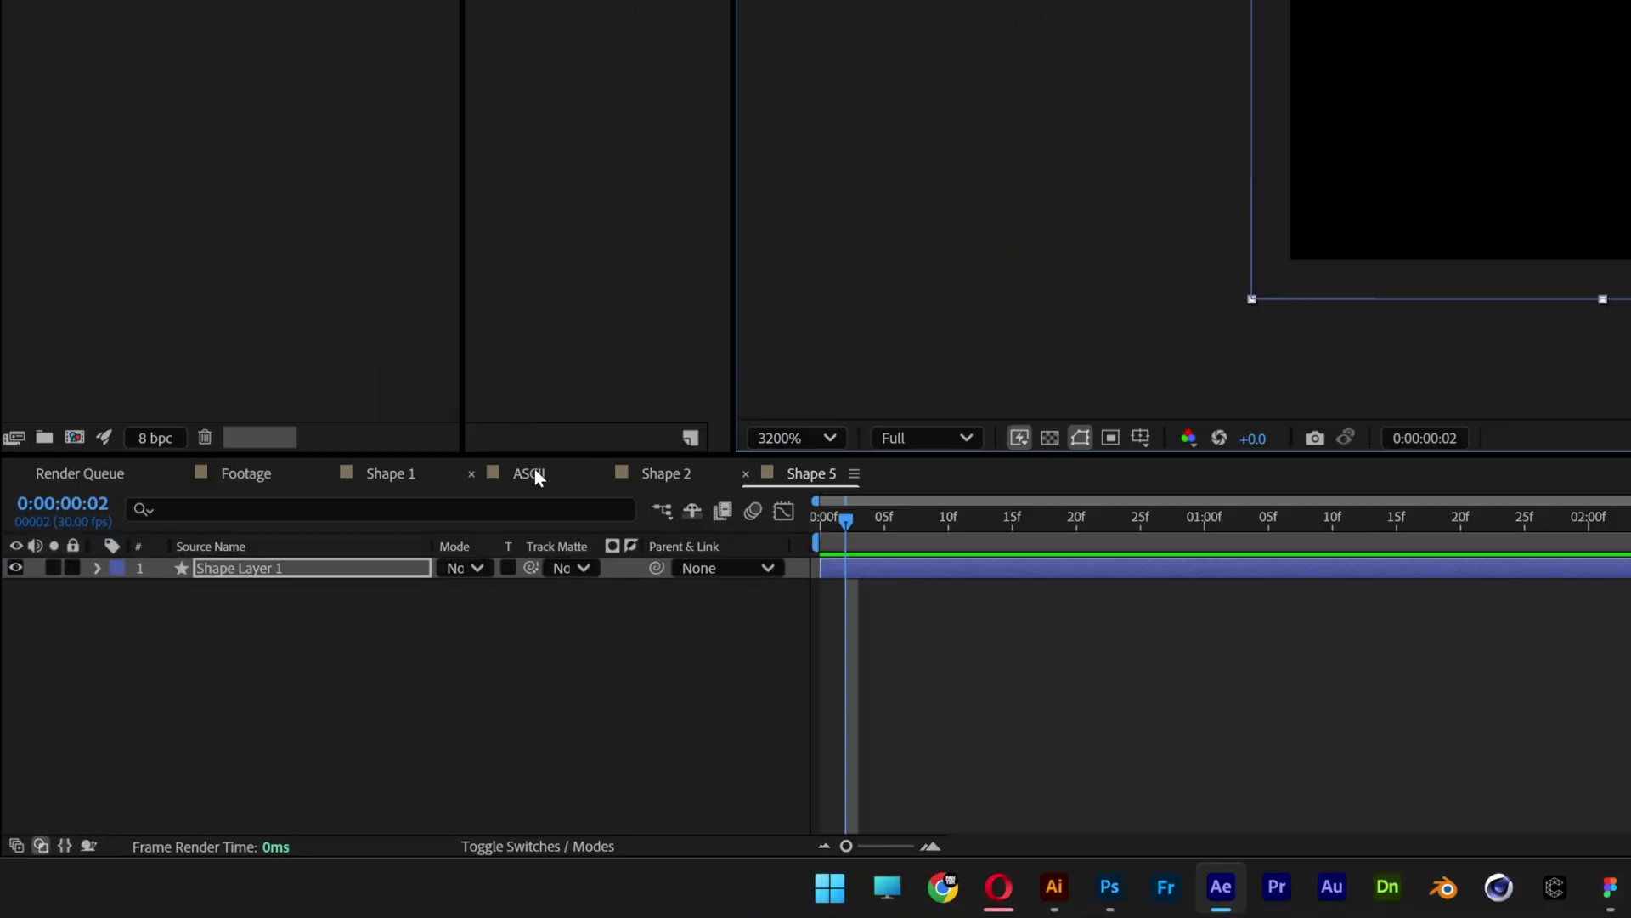
click(316, 657)
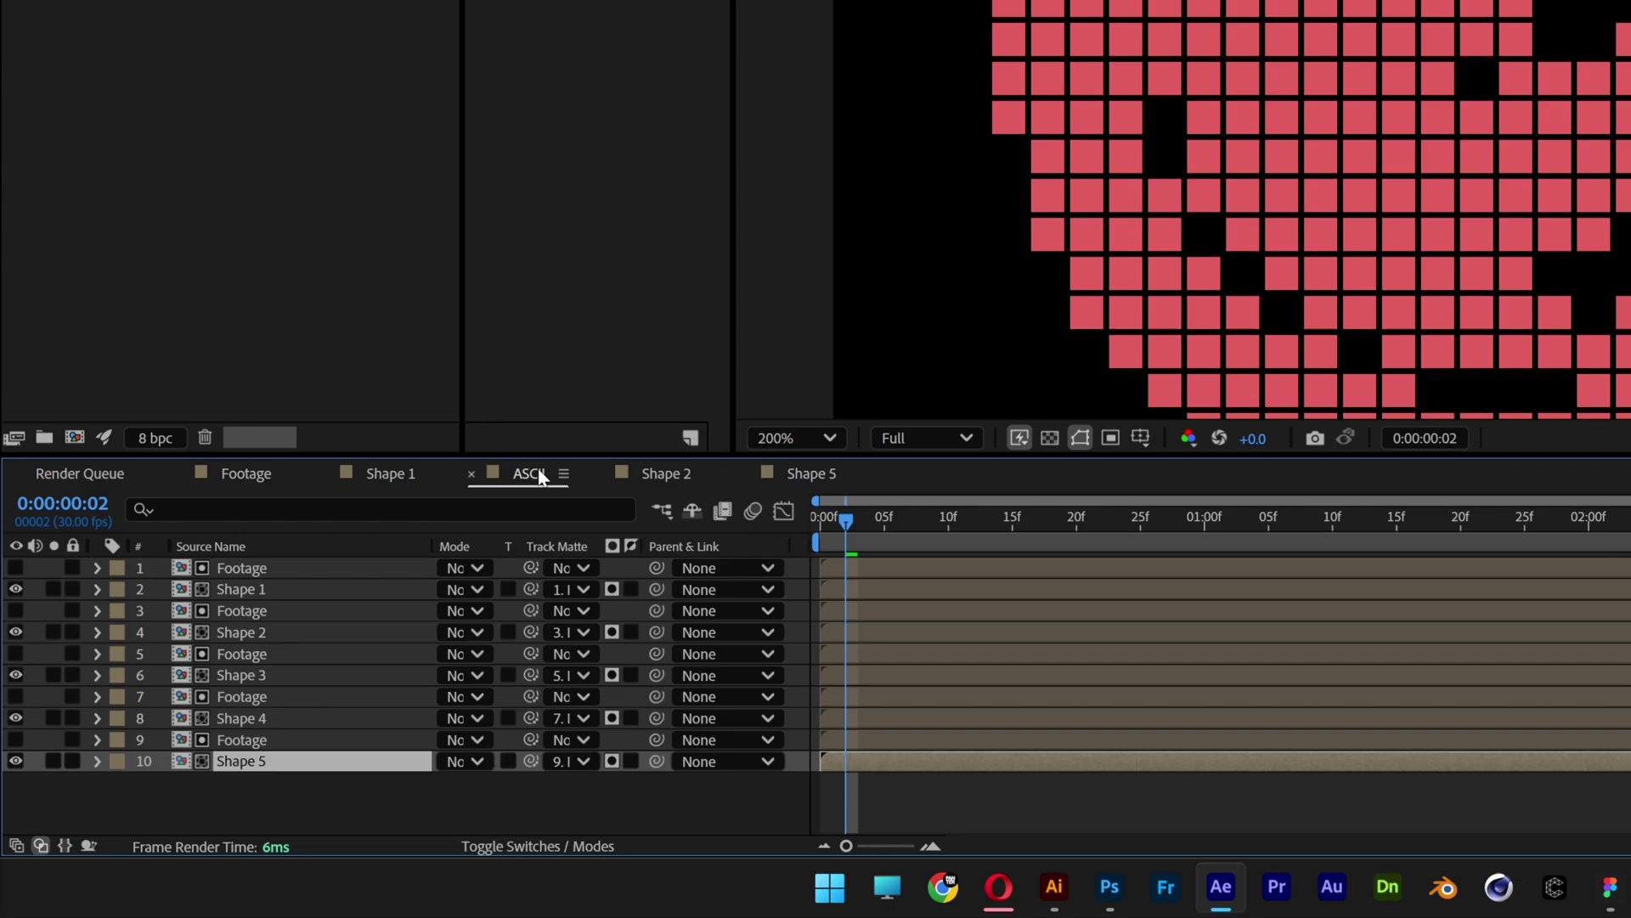
- Add a full-frame rectangle shape layer and move it to the bottom as the background
click(350, 773)
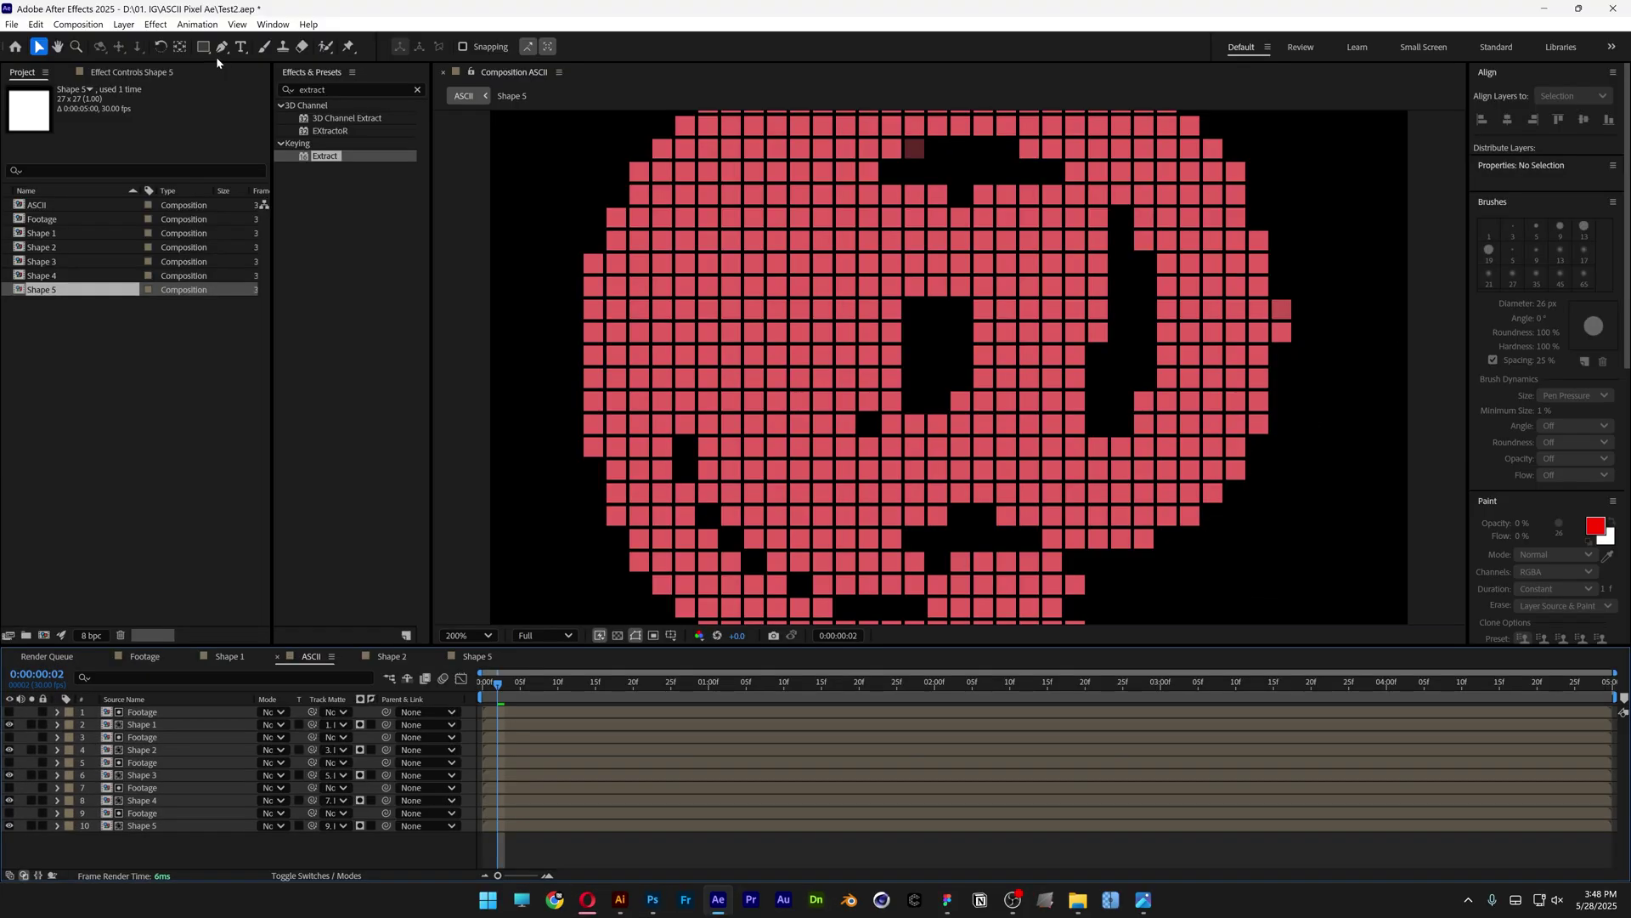
double_click(203, 47)
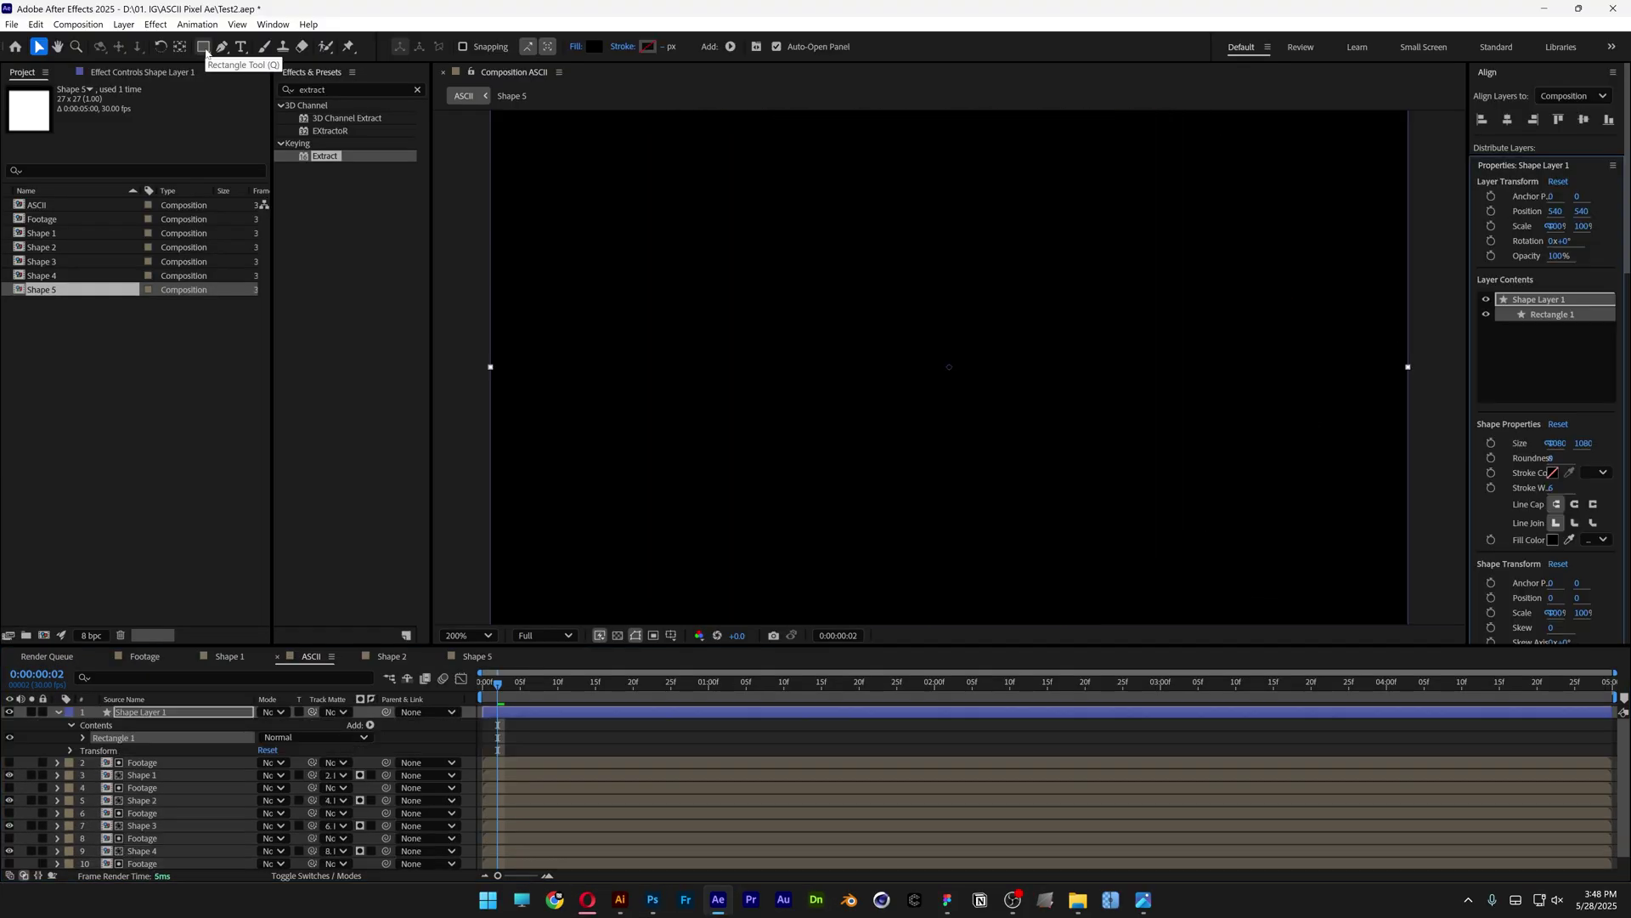
drag(150, 713, 158, 865)
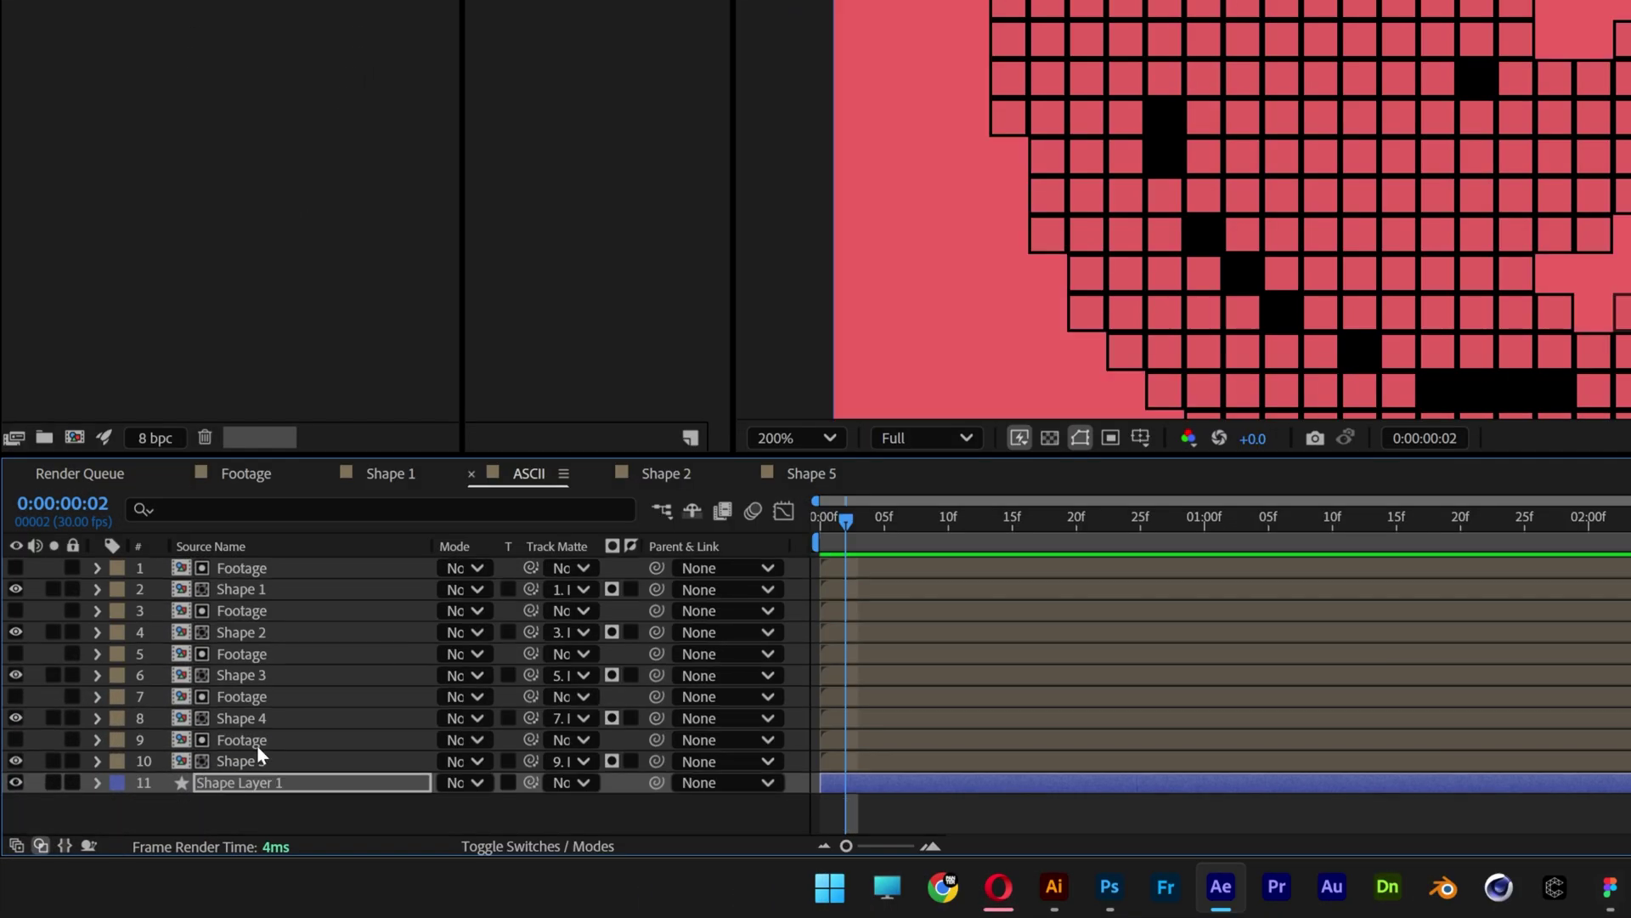
- Set the Shape 1 glyph square's fill to white and scrub the ASCII comp to check the tiles
double_click(238, 588)
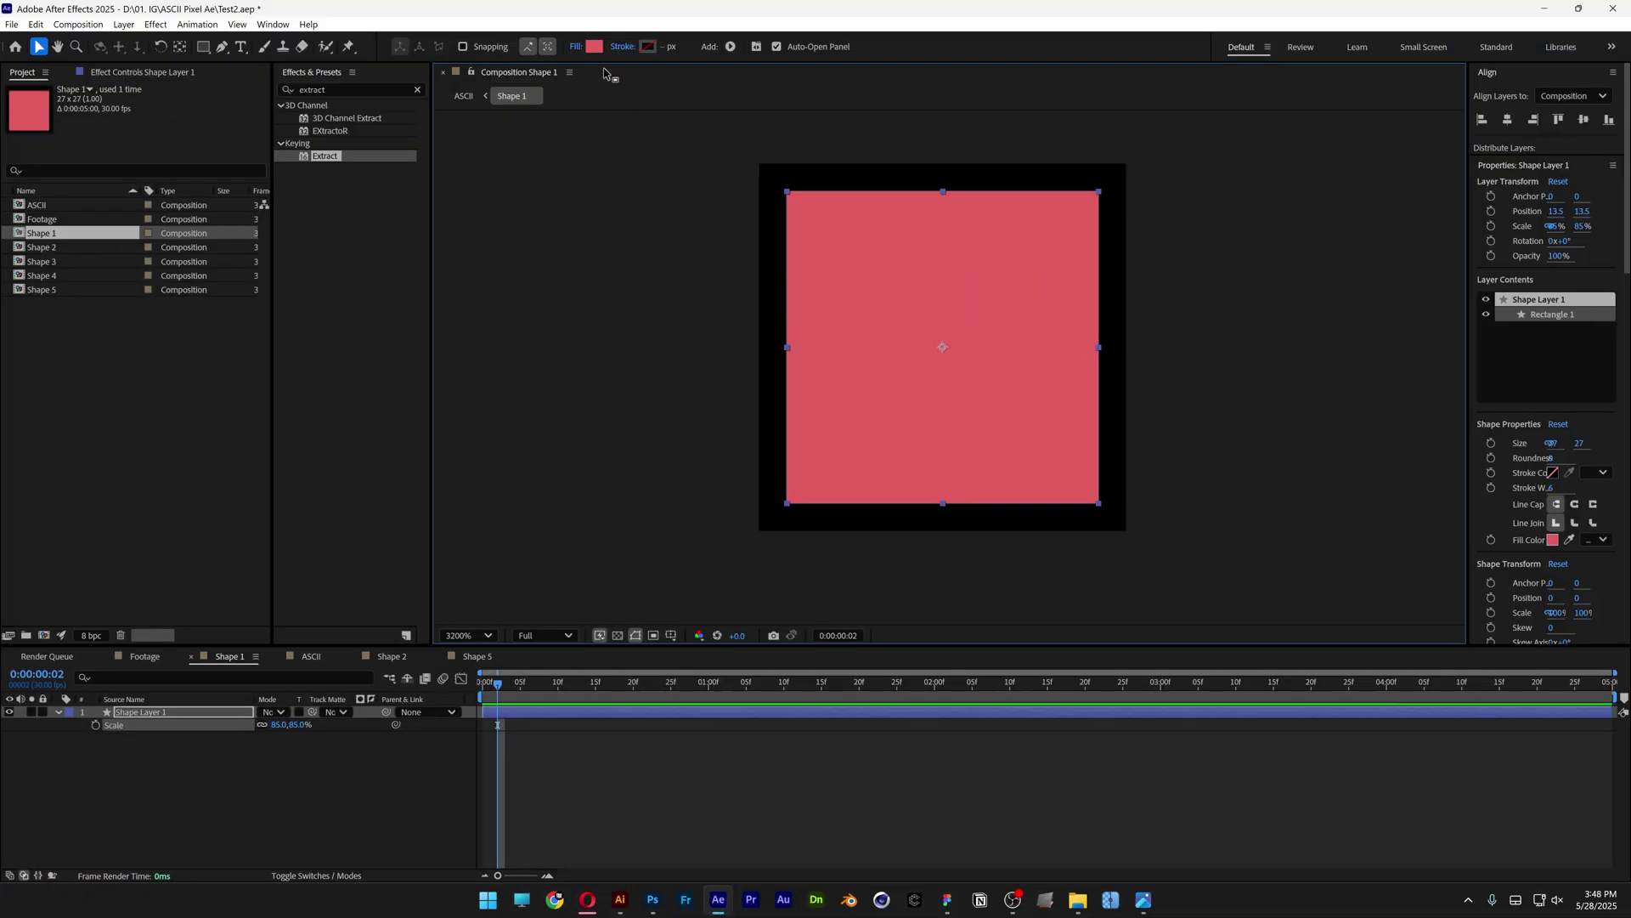
click(1554, 539)
click(961, 361)
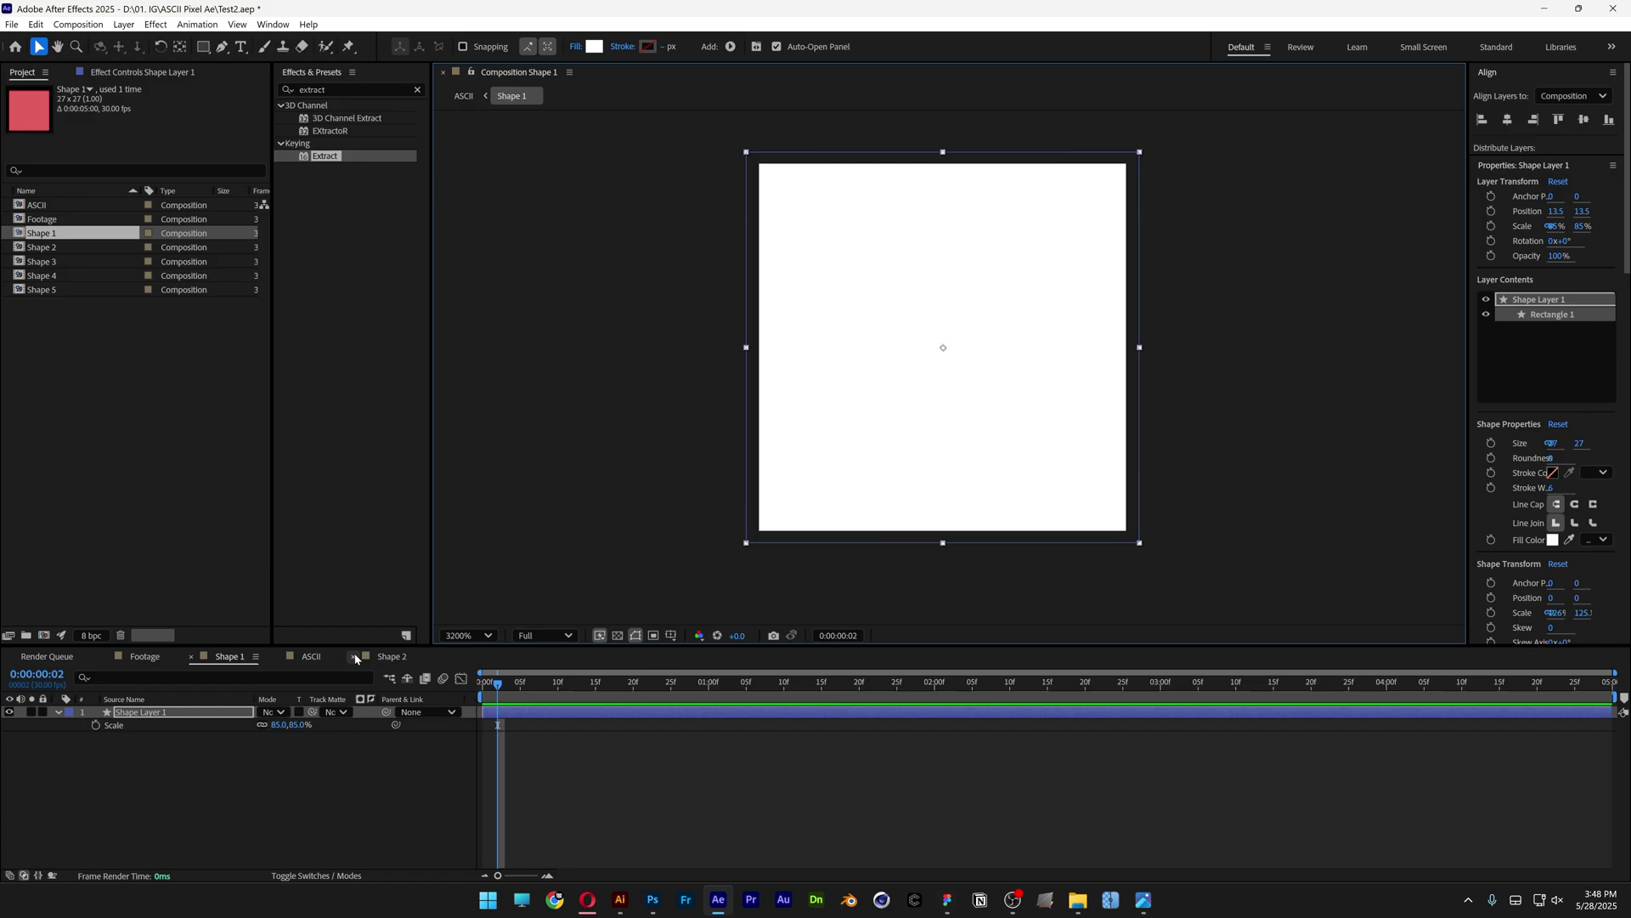
click(311, 656)
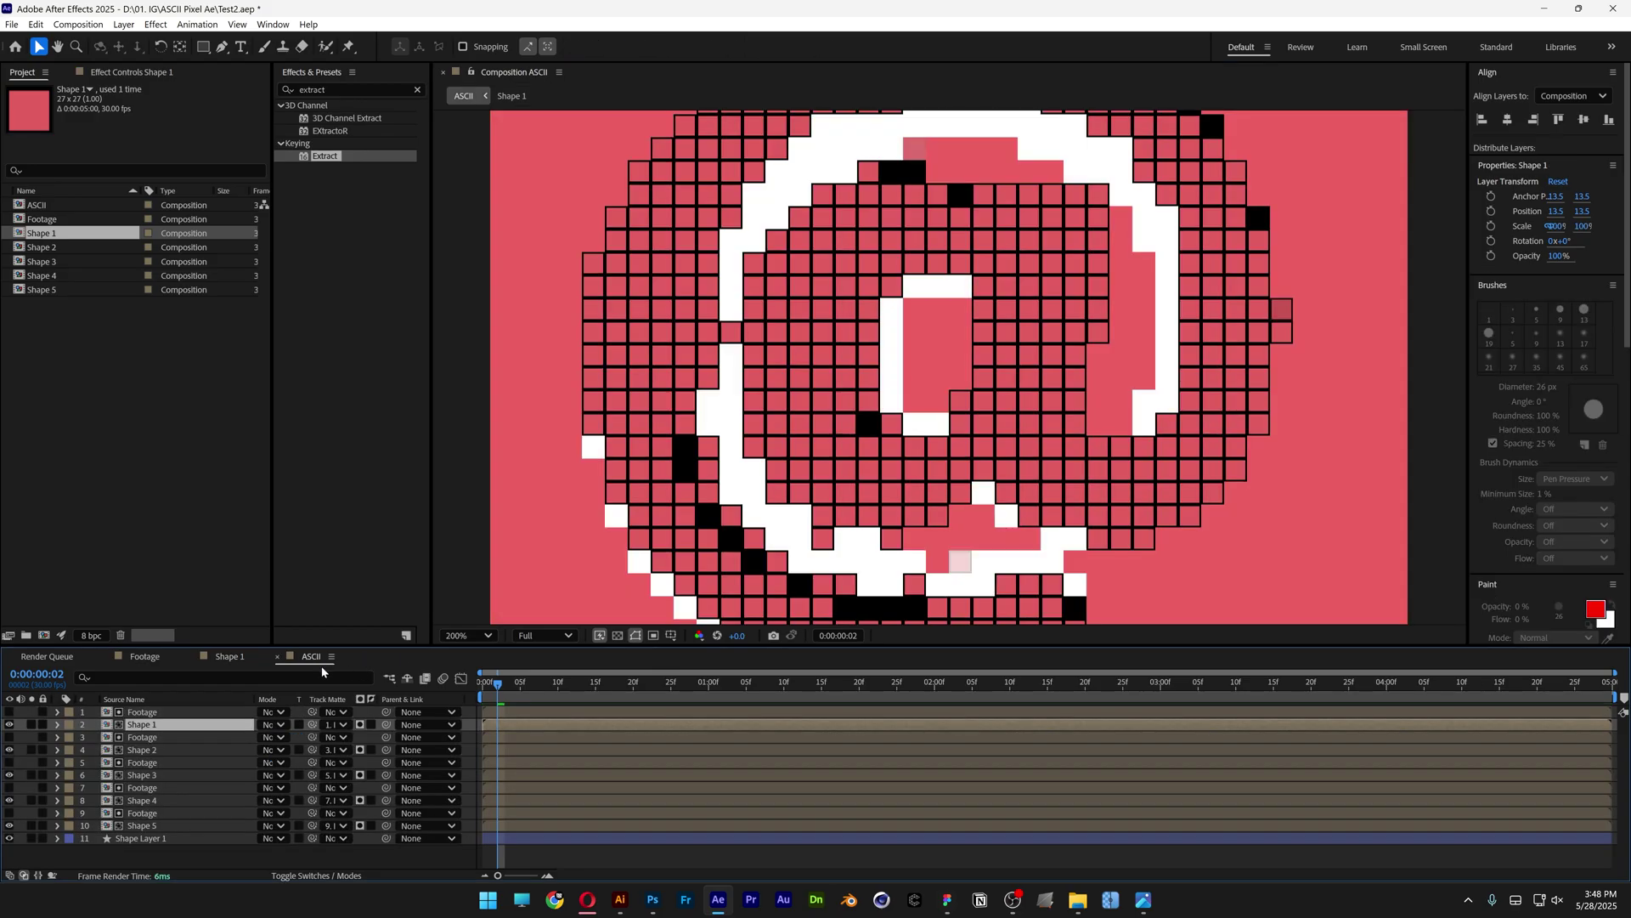
key(comma)
drag(497, 682, 1146, 690)
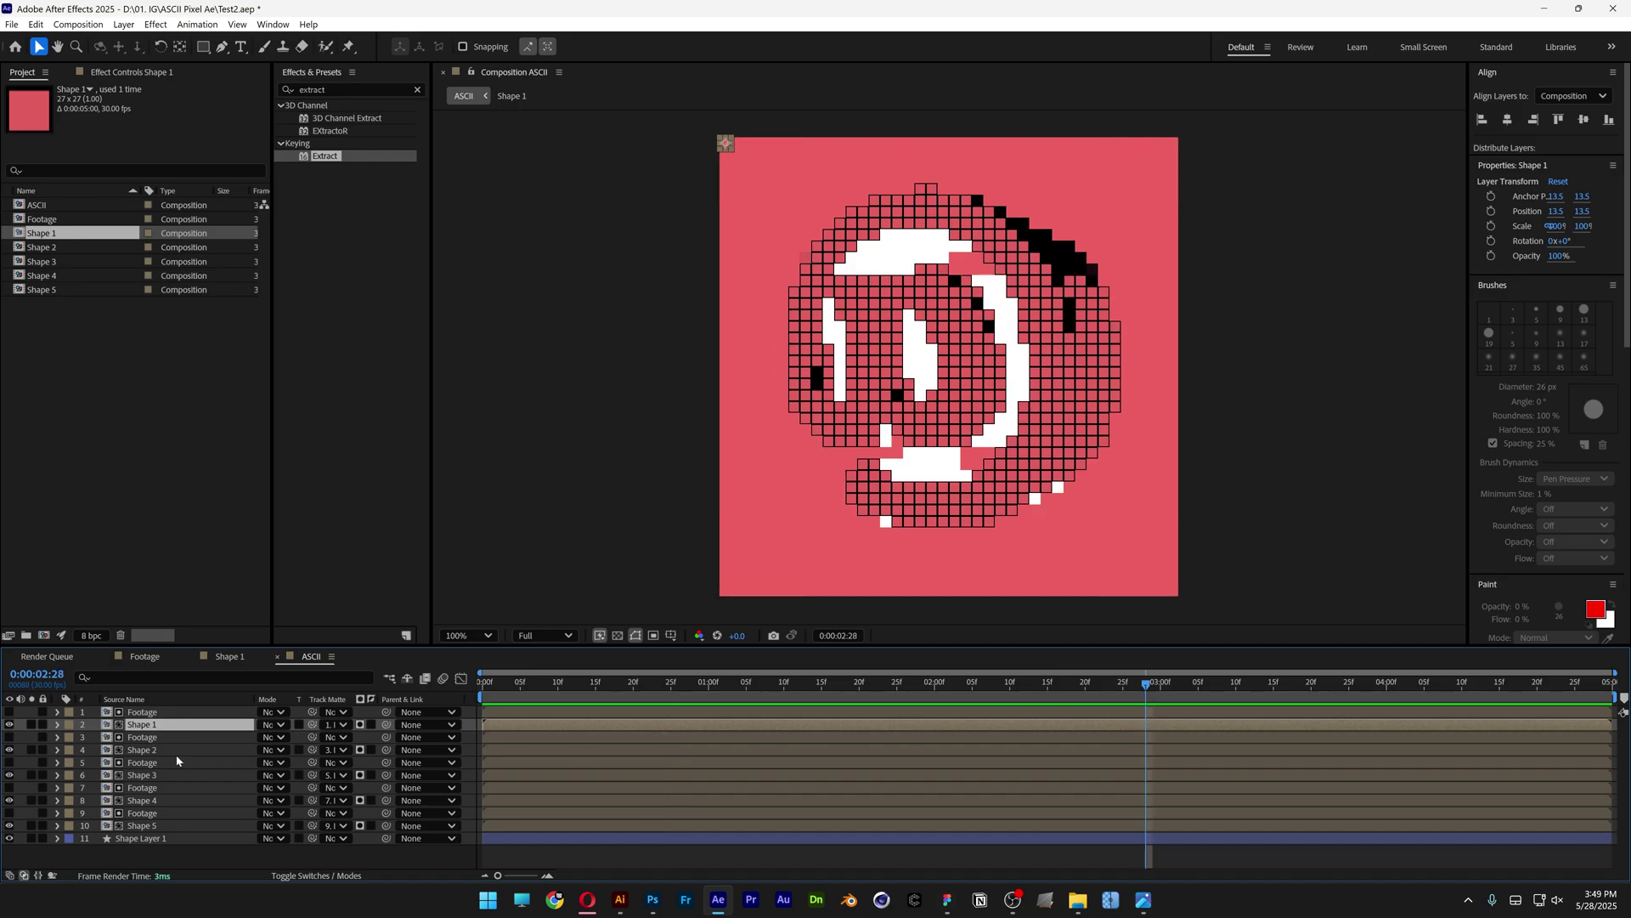
- Give the Shape 2 glyph's narrow bar a black fill, then preview the ASCII animation
double_click(151, 752)
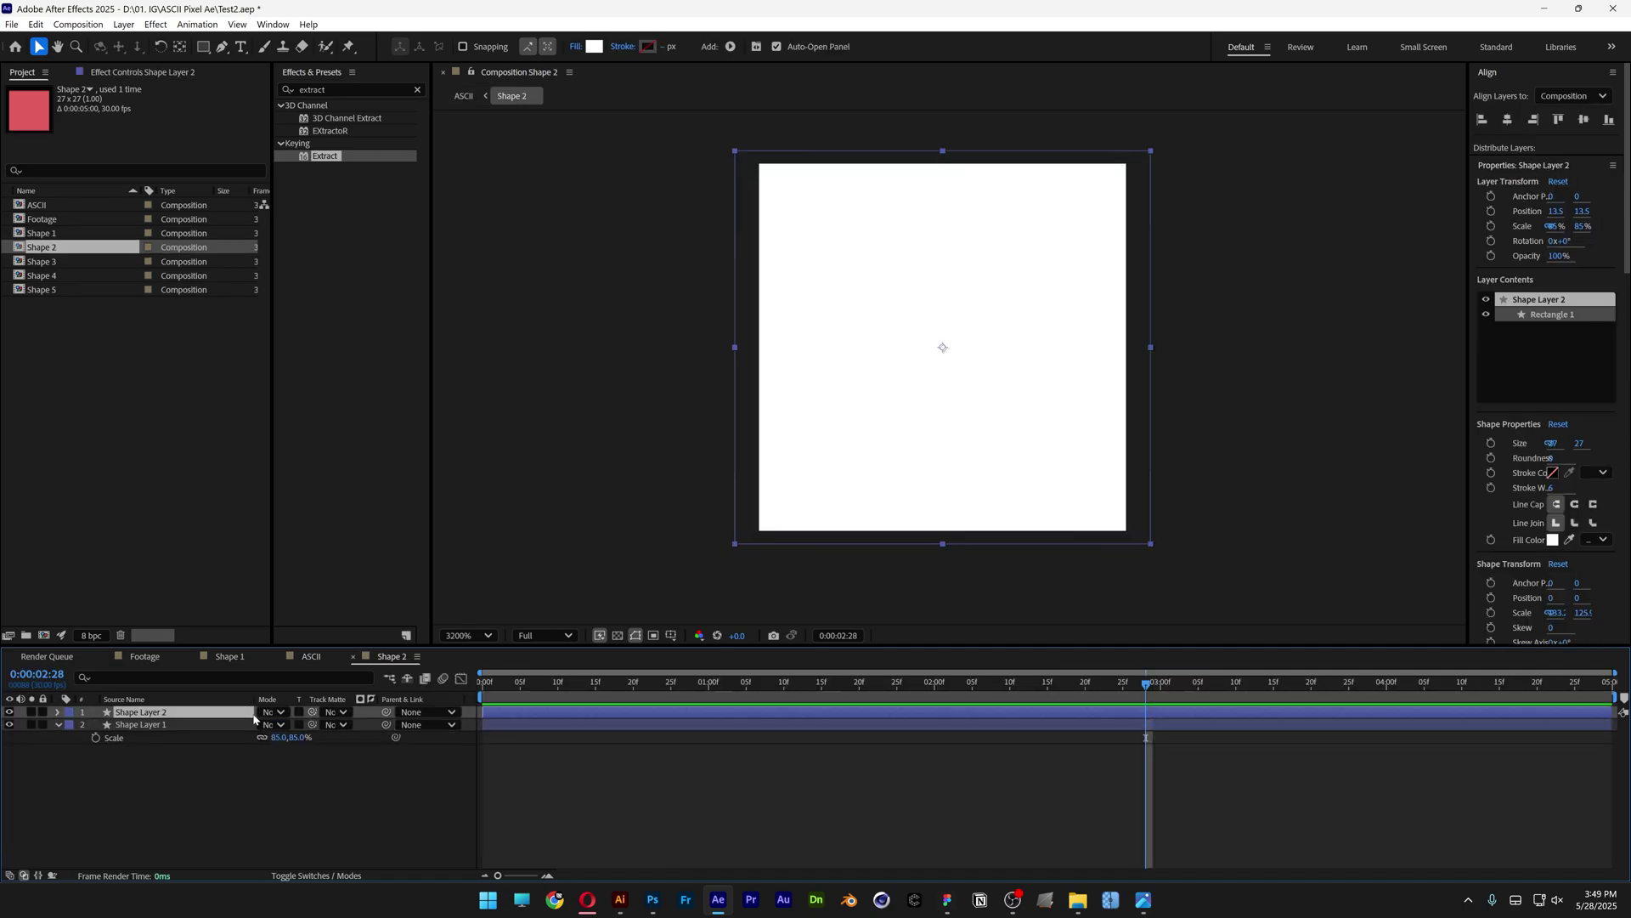
click(592, 47)
click(671, 538)
click(961, 357)
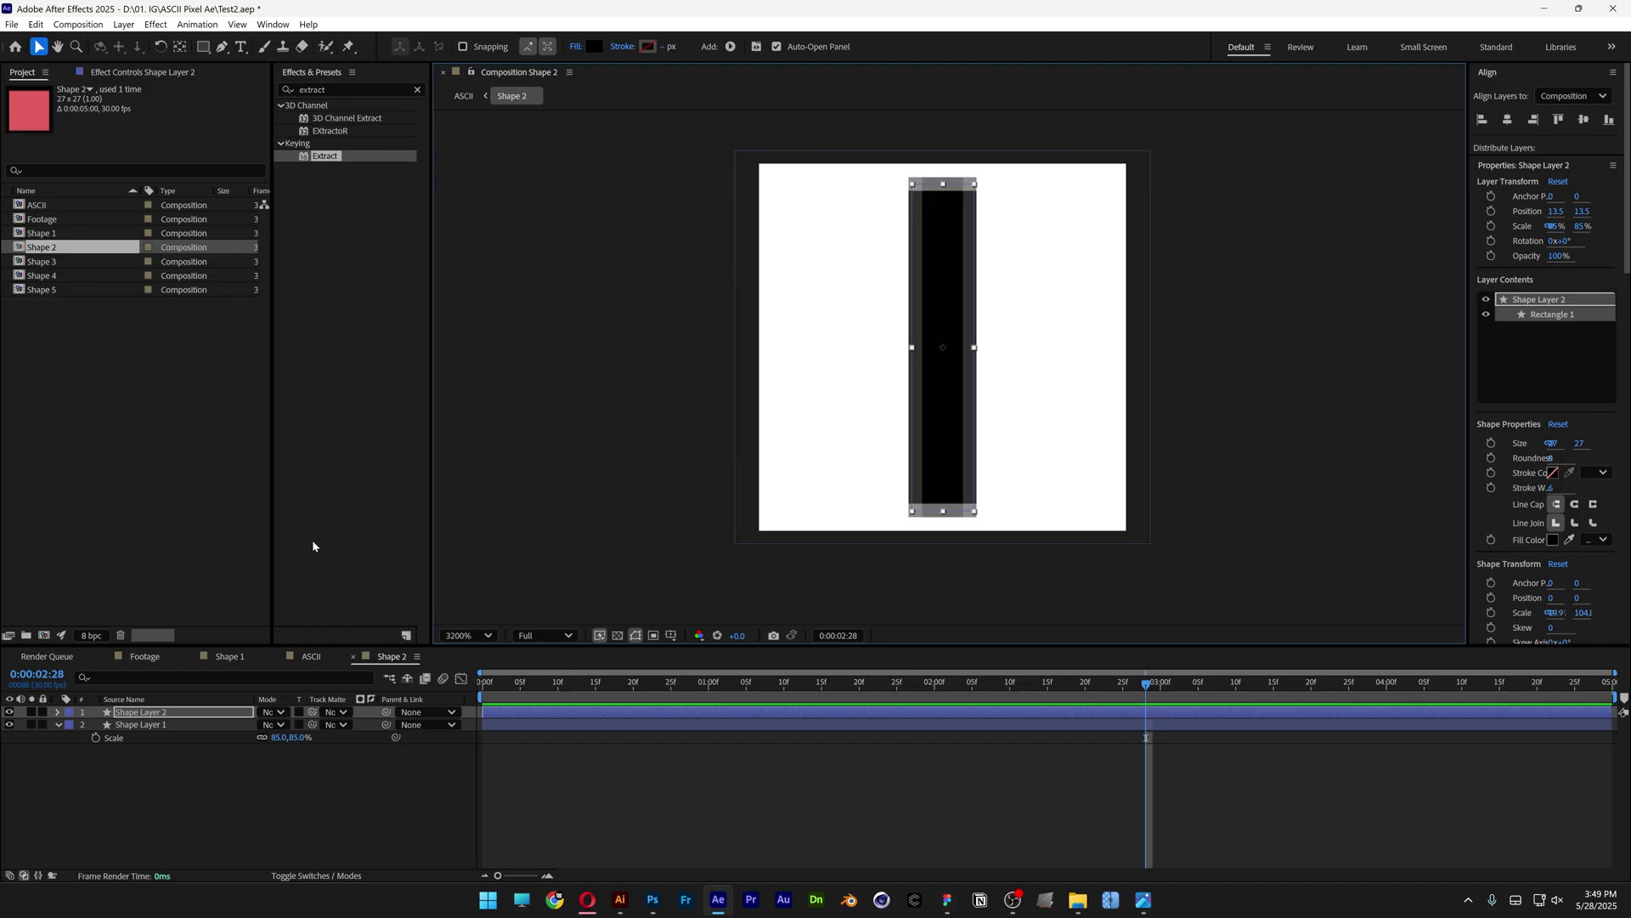
click(311, 656)
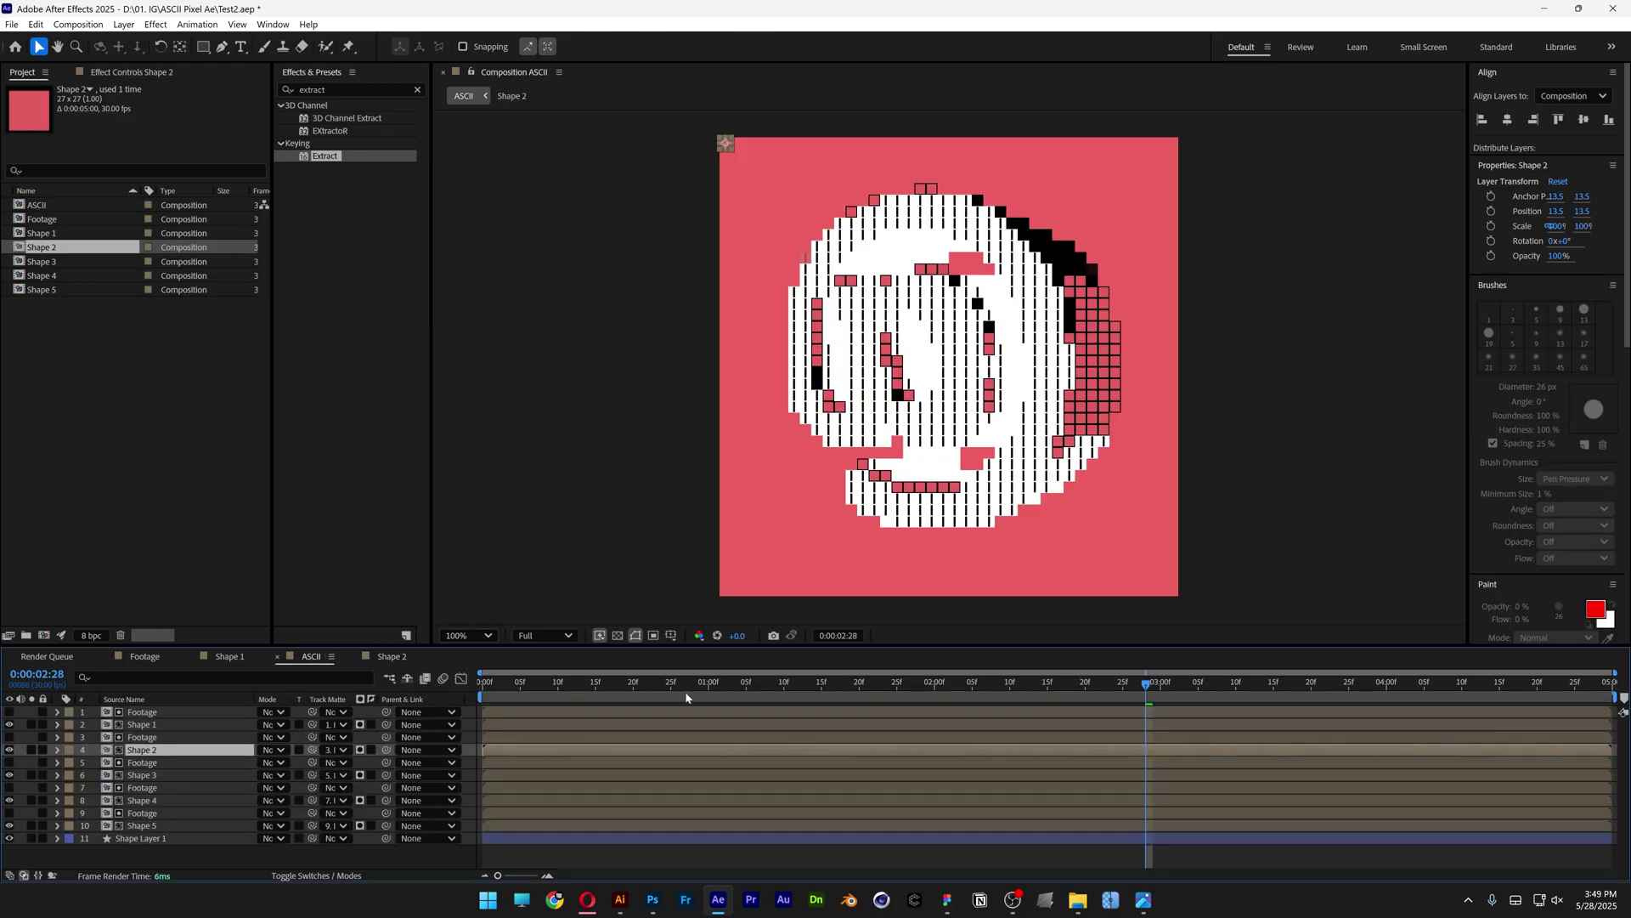
drag(686, 699, 1059, 706)
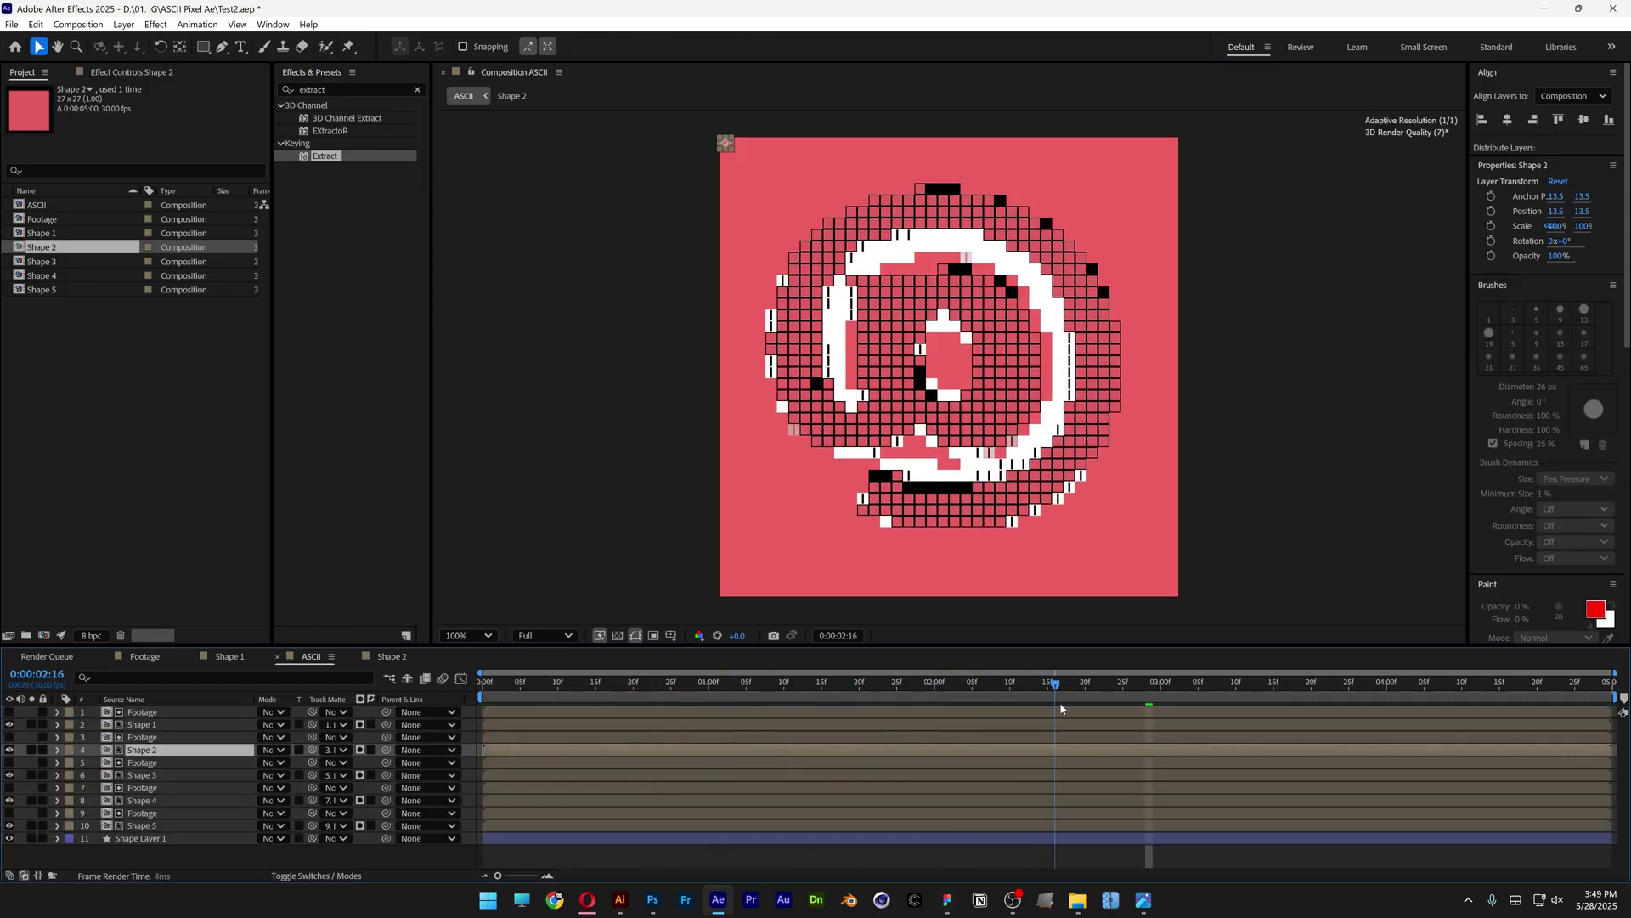
key(space)
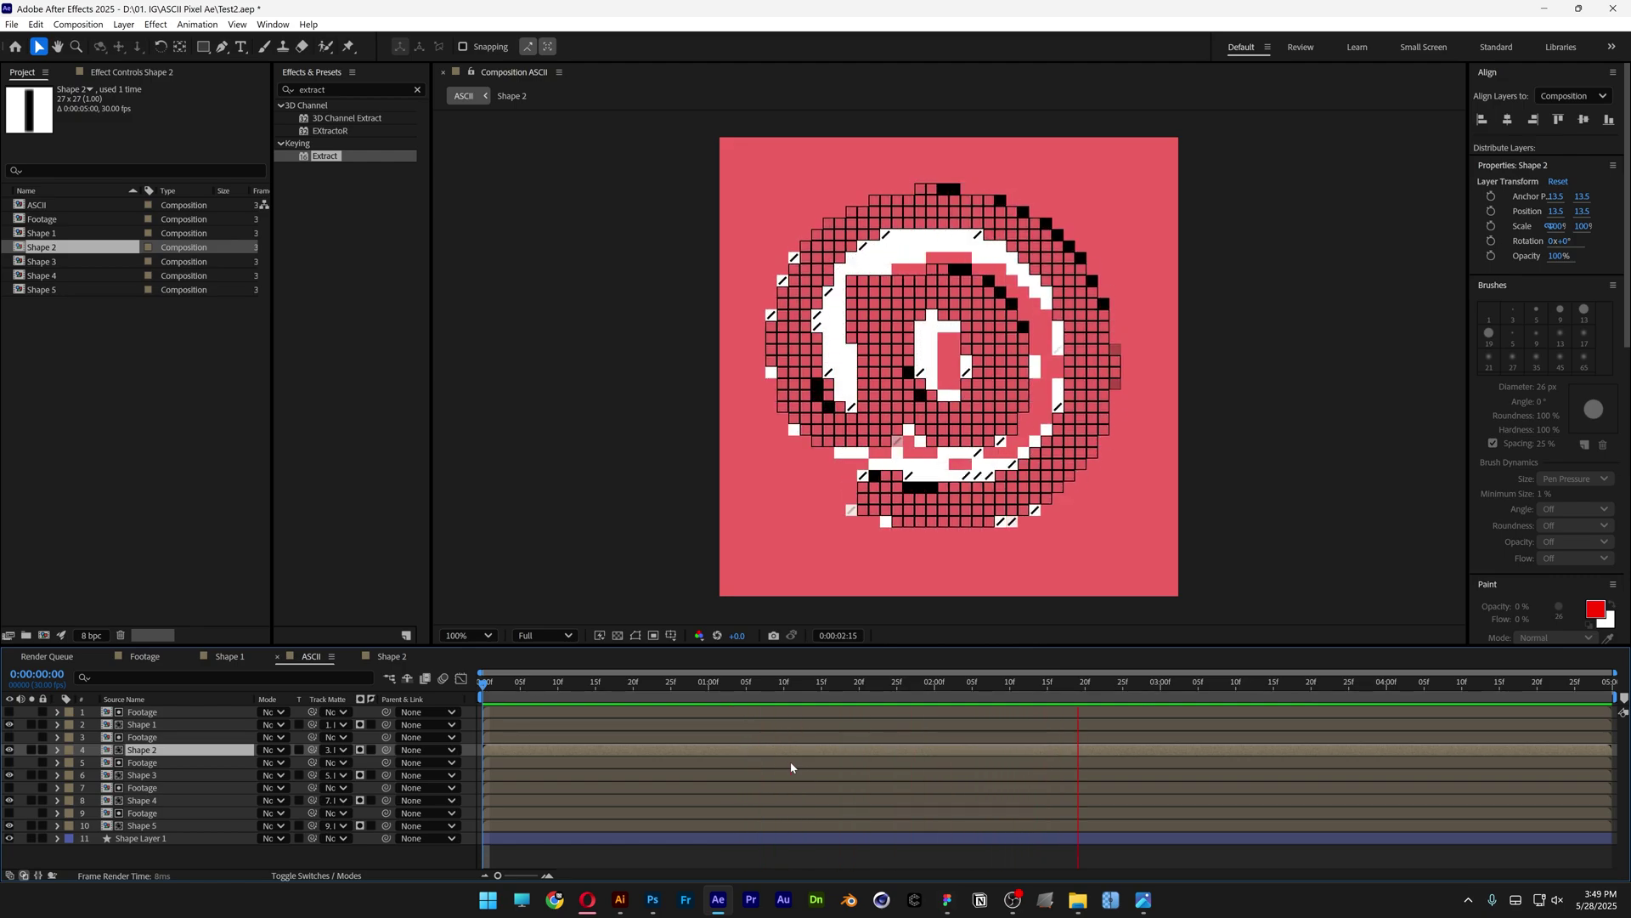